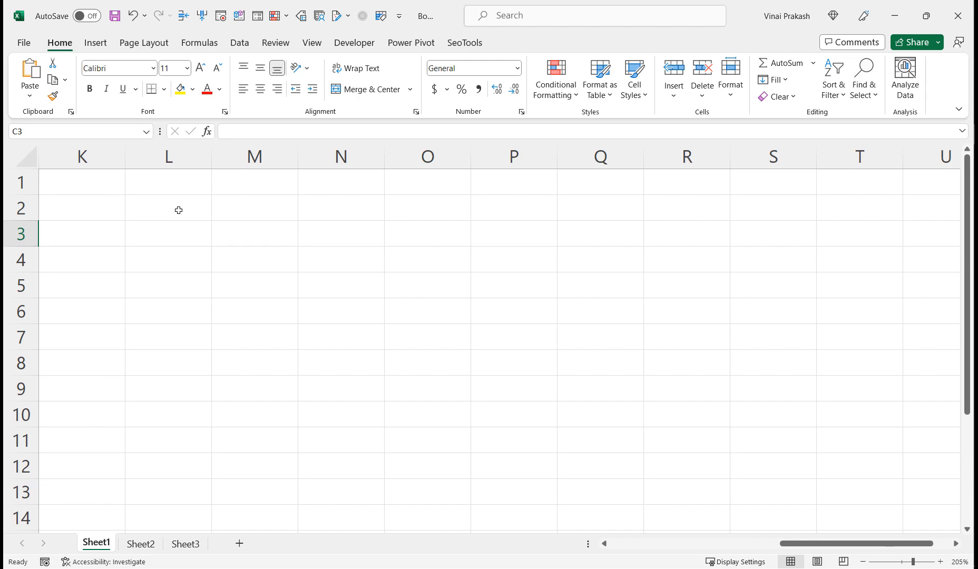
Enter the heading Average in cell M2
left_click(258, 210)
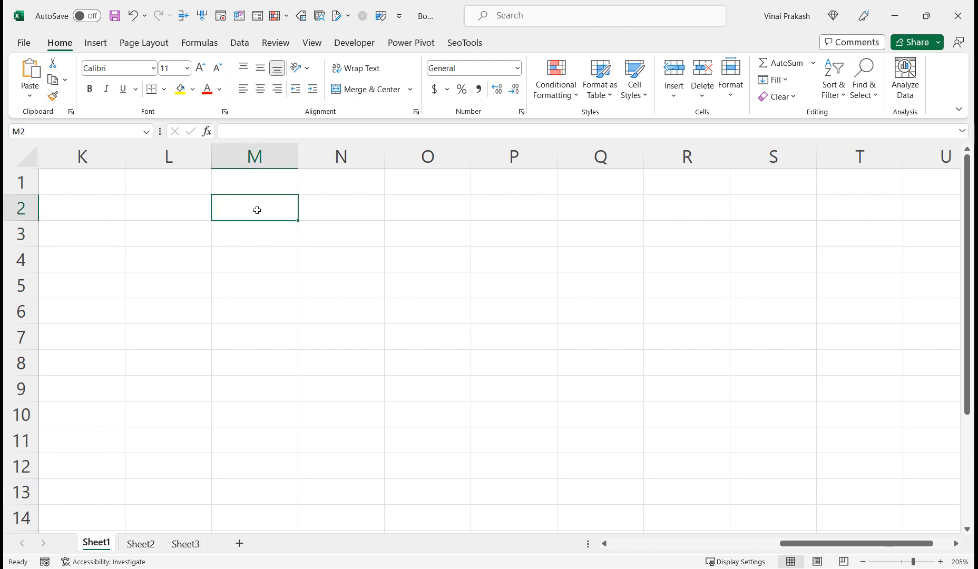
type("Avera")
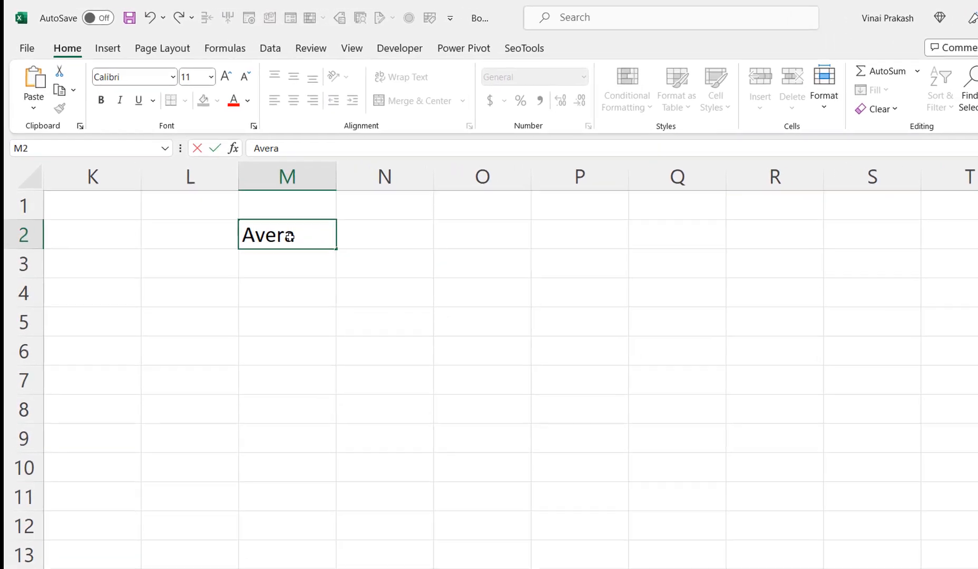
type("ge")
key("Return")
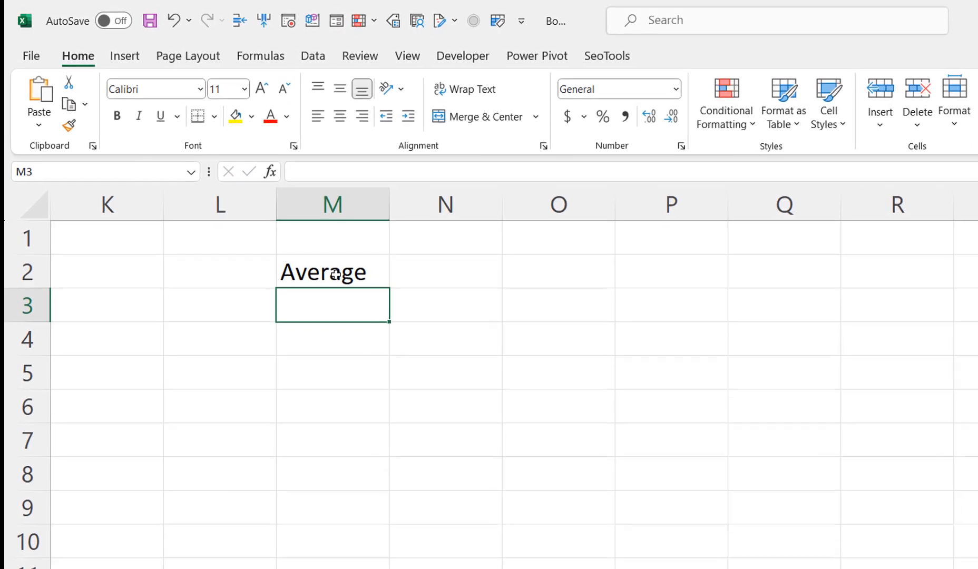
Fill cells N3 to N9 with the values 44, 66, 77, 35, 54, 76 and 26
key("Right")
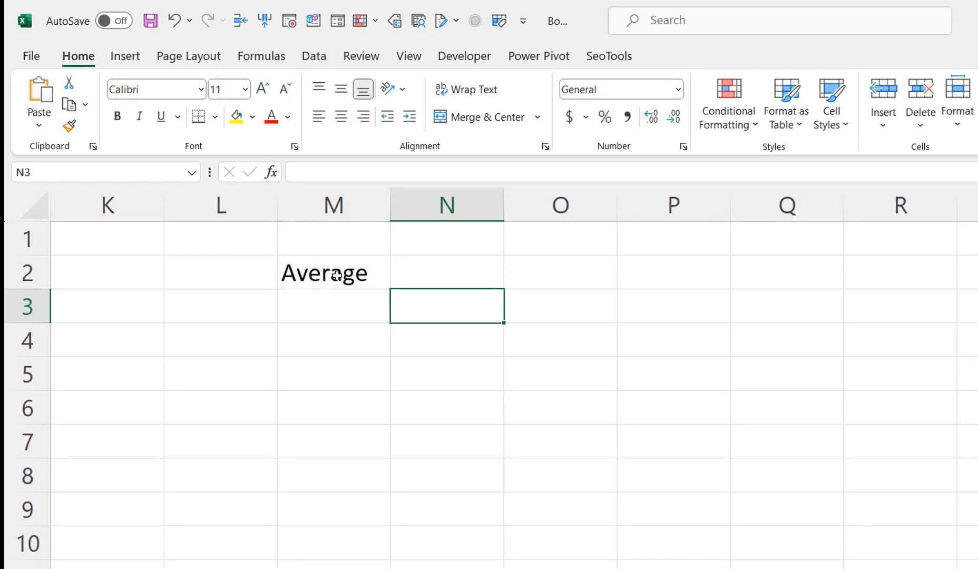
type("44")
key("Return")
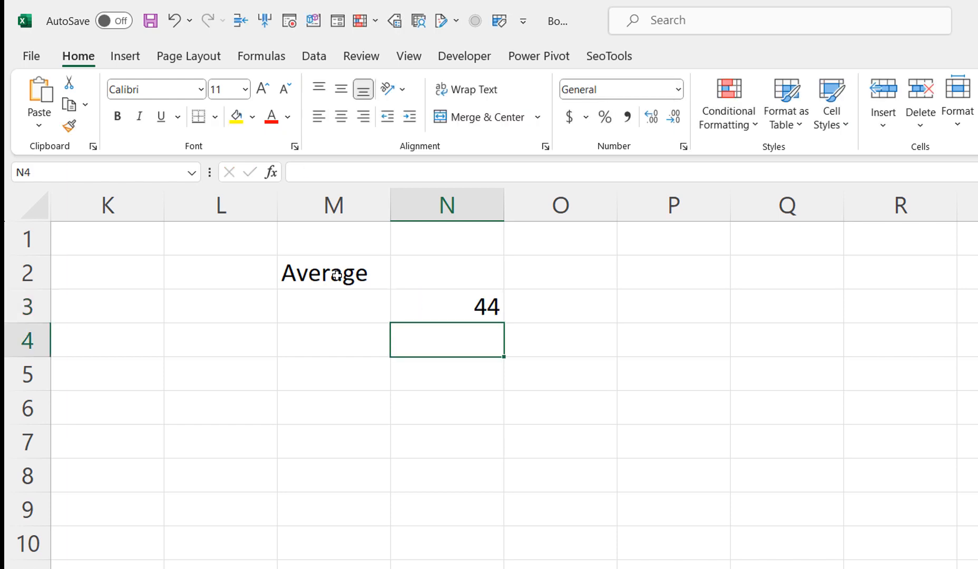
type("66")
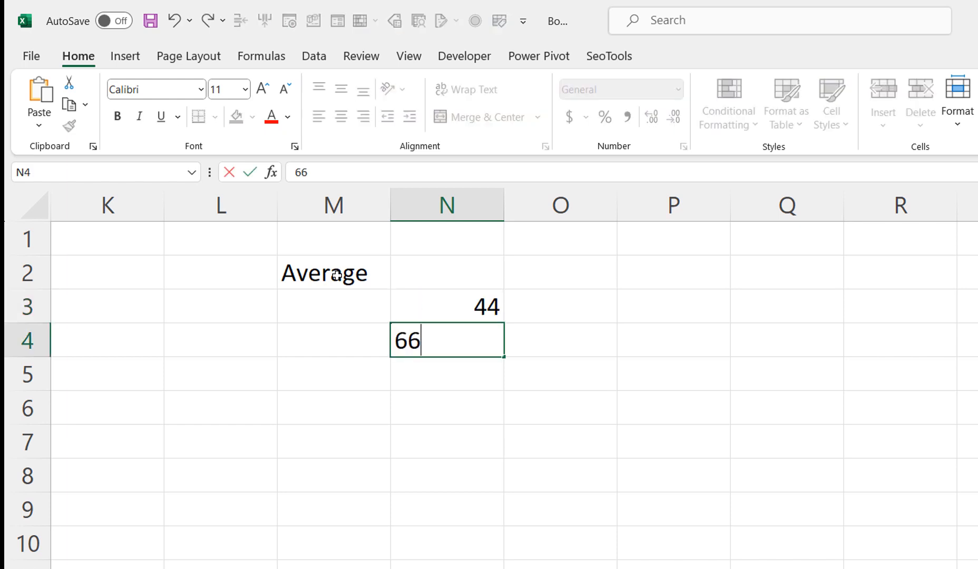
key("Return")
type("77")
key("Return")
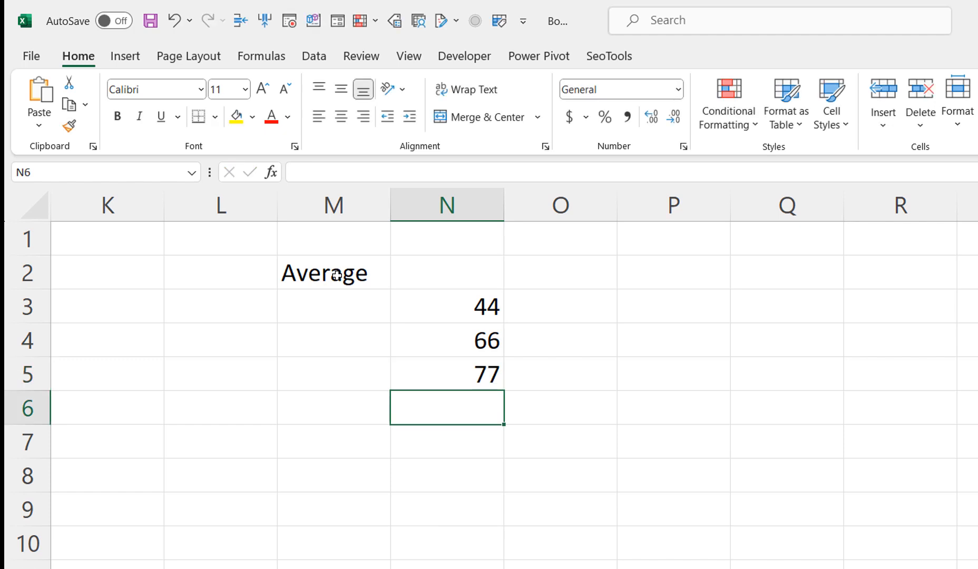
type("35")
key("Return")
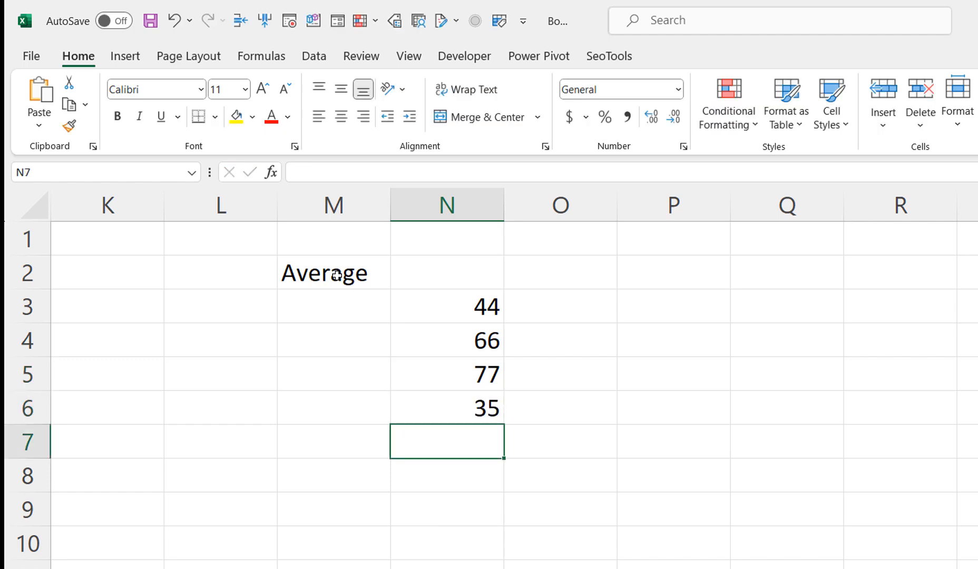
type("54")
key("Return")
type("7")
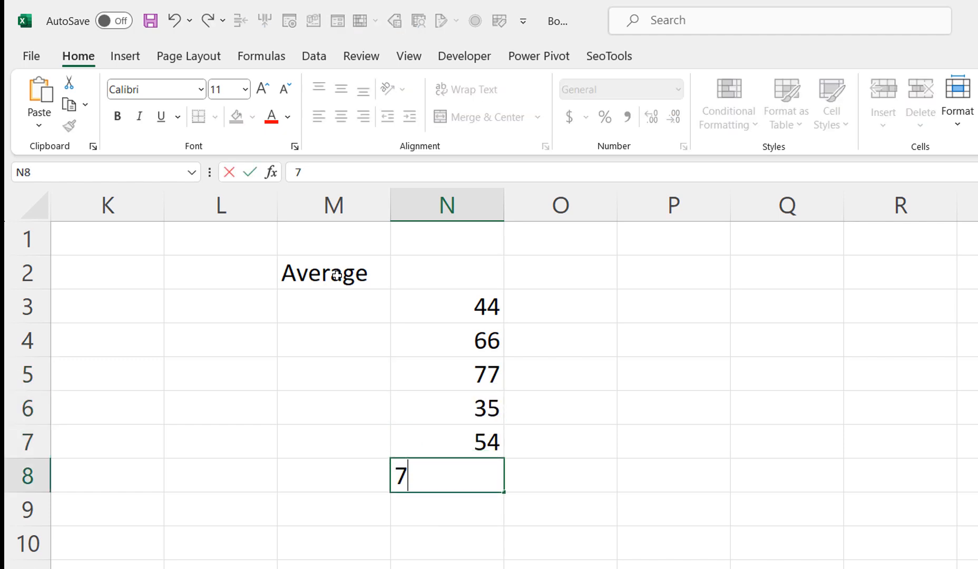
type("6")
key("Return")
type("26")
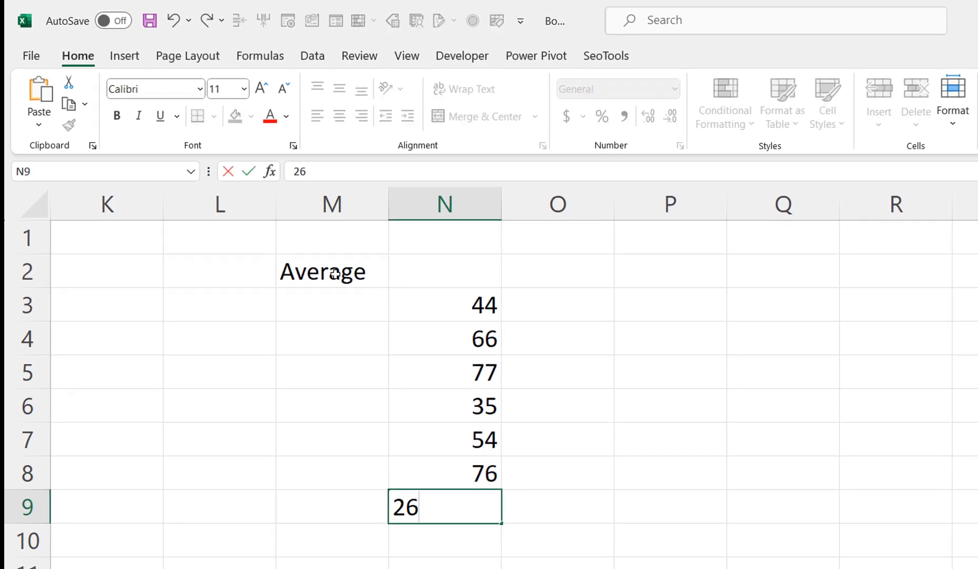
key("Return")
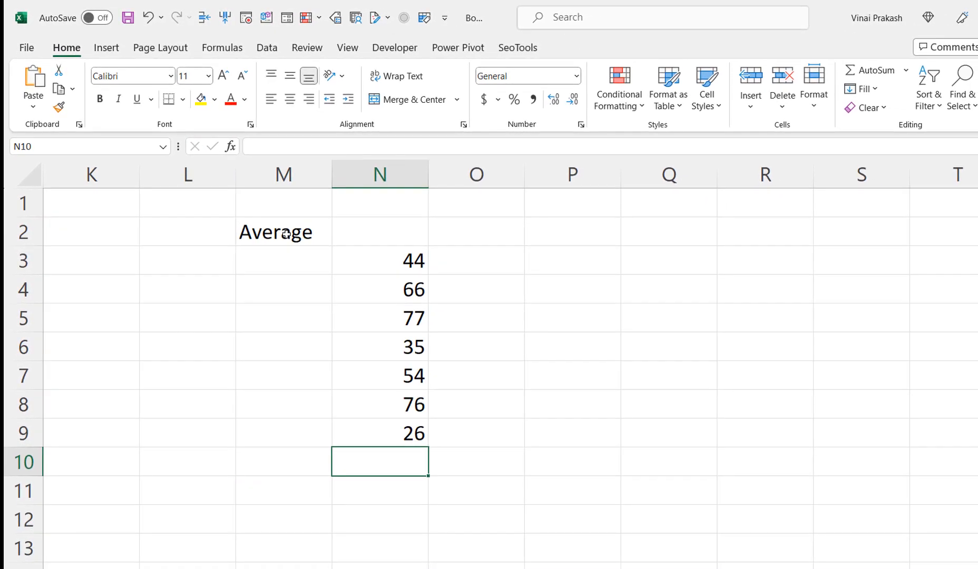
Calculate the average of N3:N9 in cell N11 with =AVERAGE(N3:N9) and inspect the formula's range
key("Down")
key("Left")
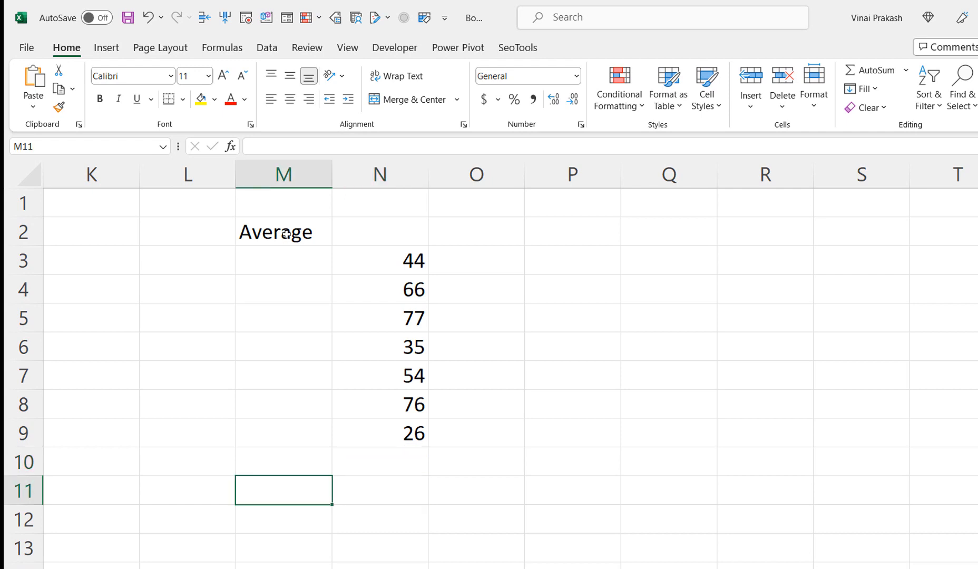
key("Right")
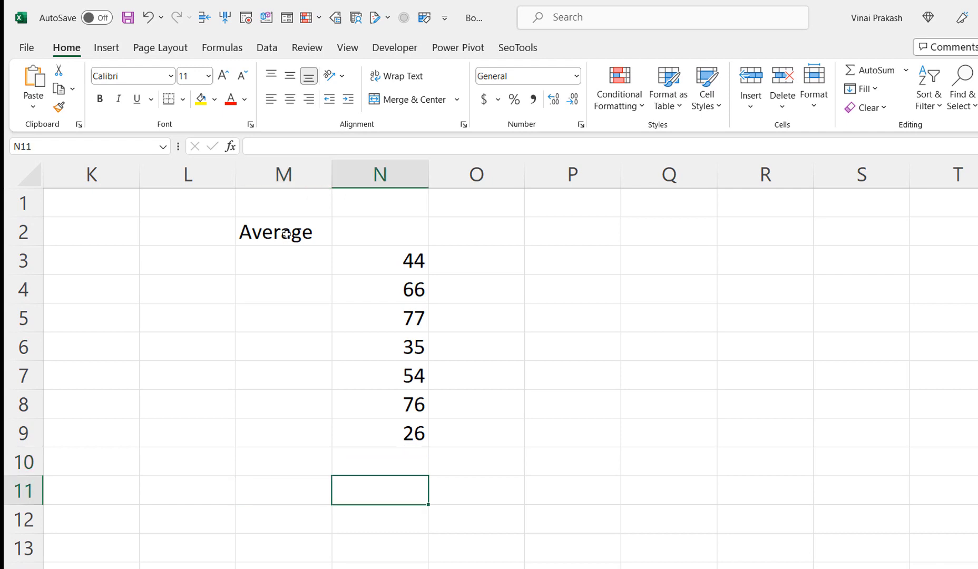
type("=AVER")
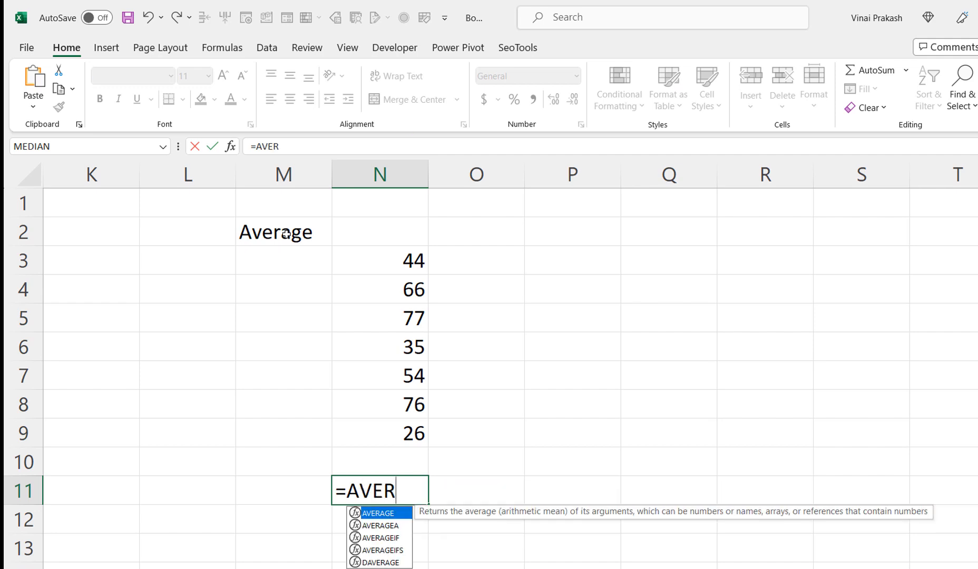
type("AGE(")
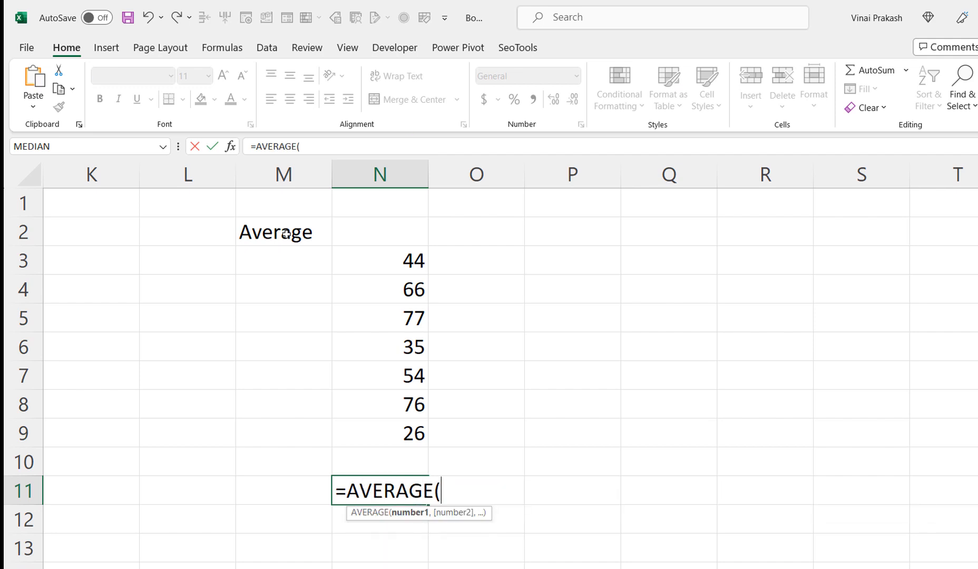
left_click_drag(378, 265, 373, 431)
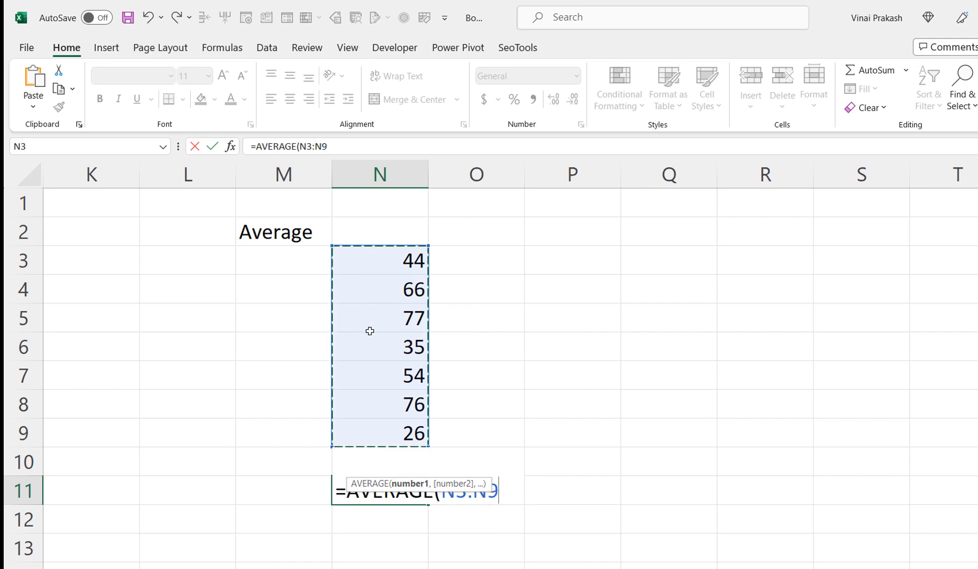
type(")")
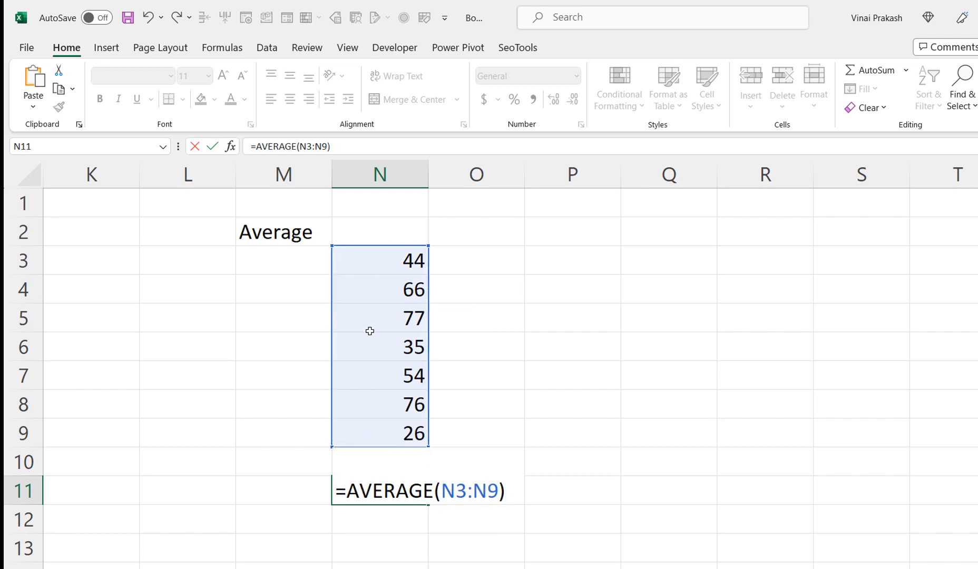
key("Return")
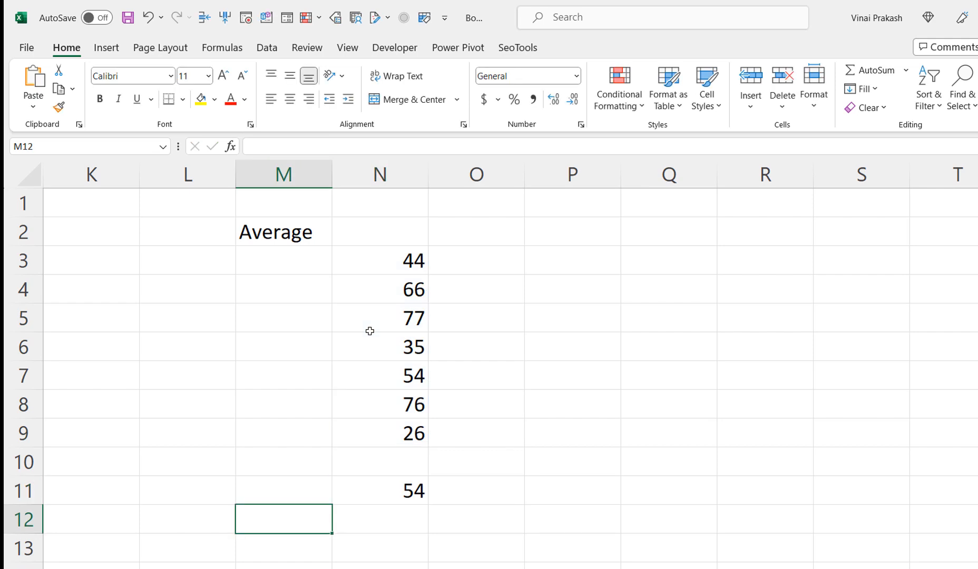
left_click(392, 491)
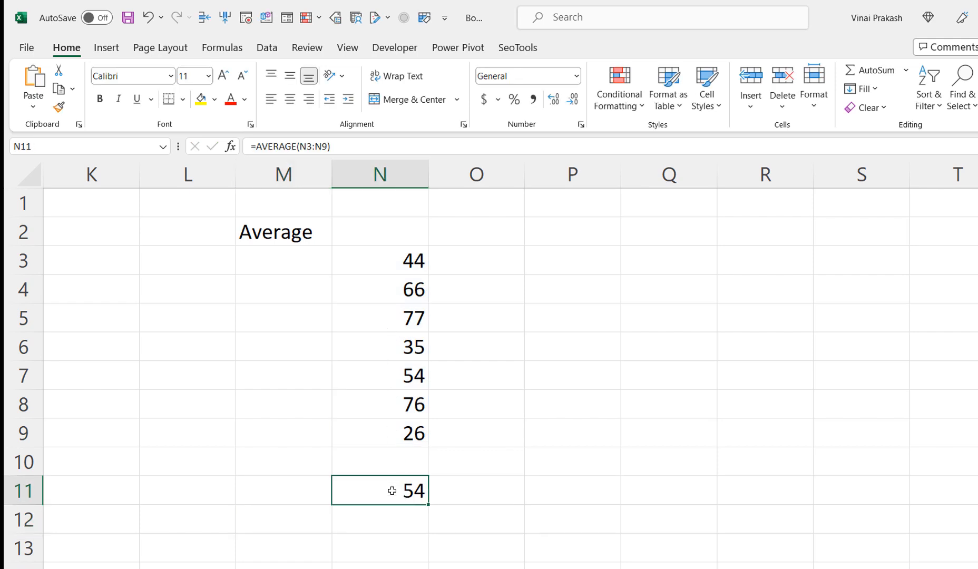
double_click(392, 491)
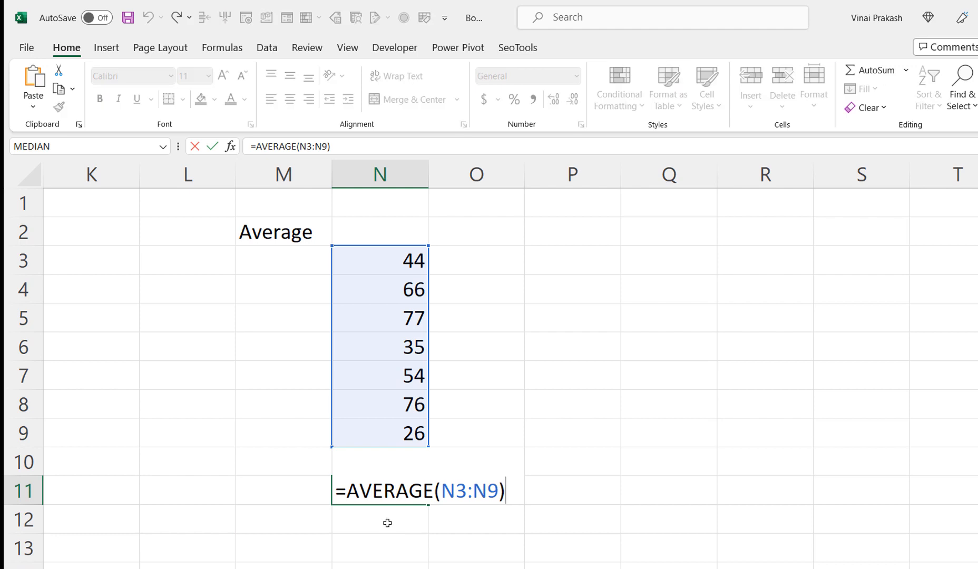
Label the average result by entering Average in cell M11
left_click(271, 482)
type("Ave")
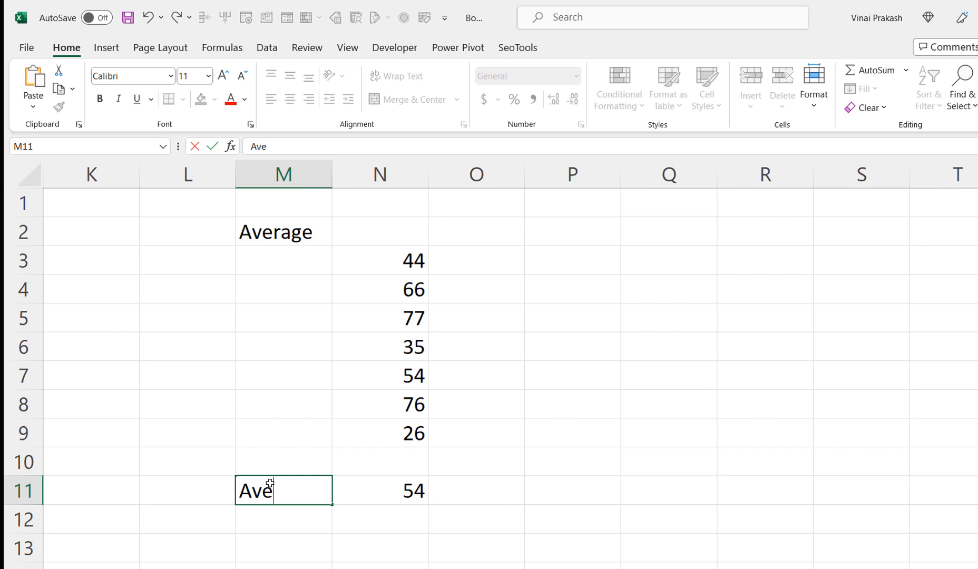
type("rage")
key("Return")
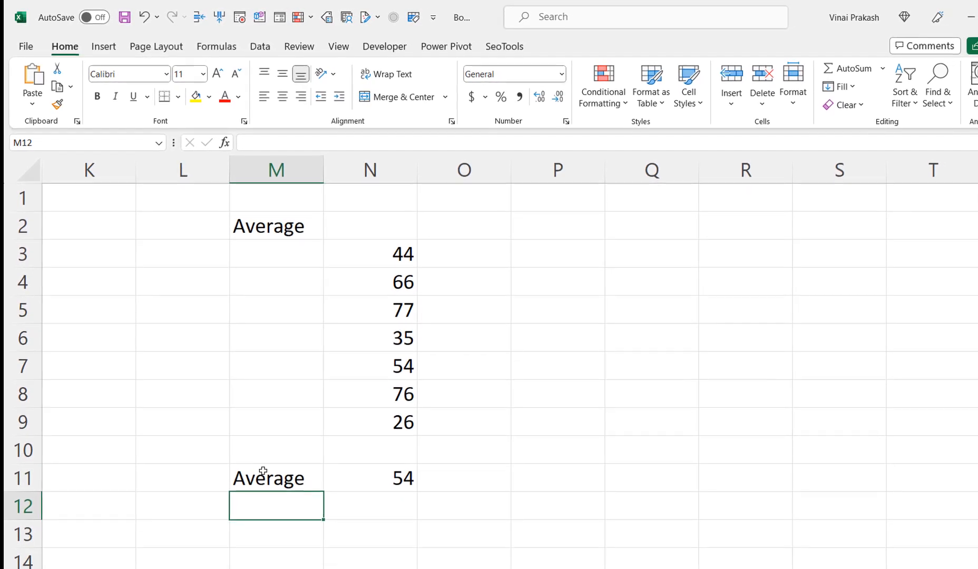
Label cell M12 as SUM and add up N3:N9 in cell N12 with =sum(N3:N9)
type("SUM")
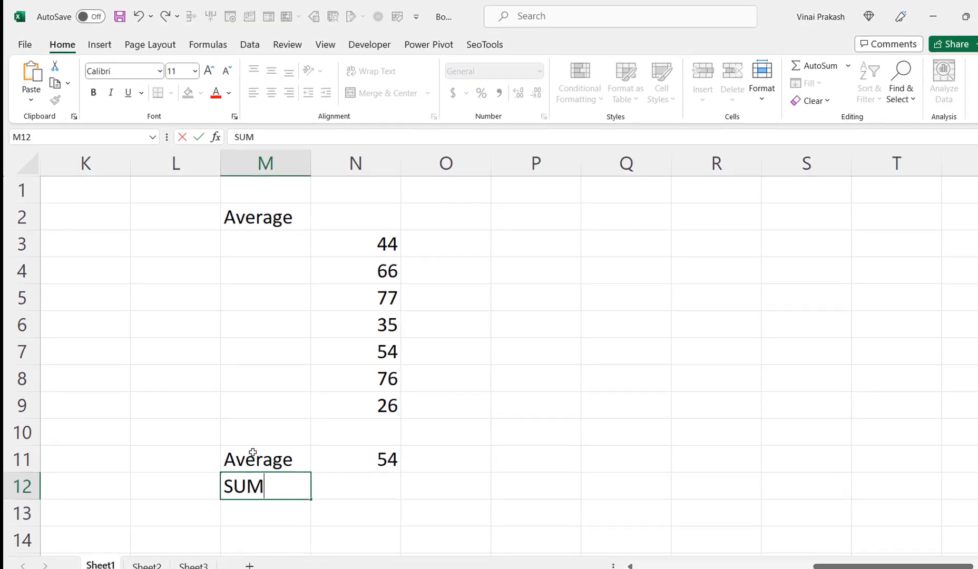
key("Tab")
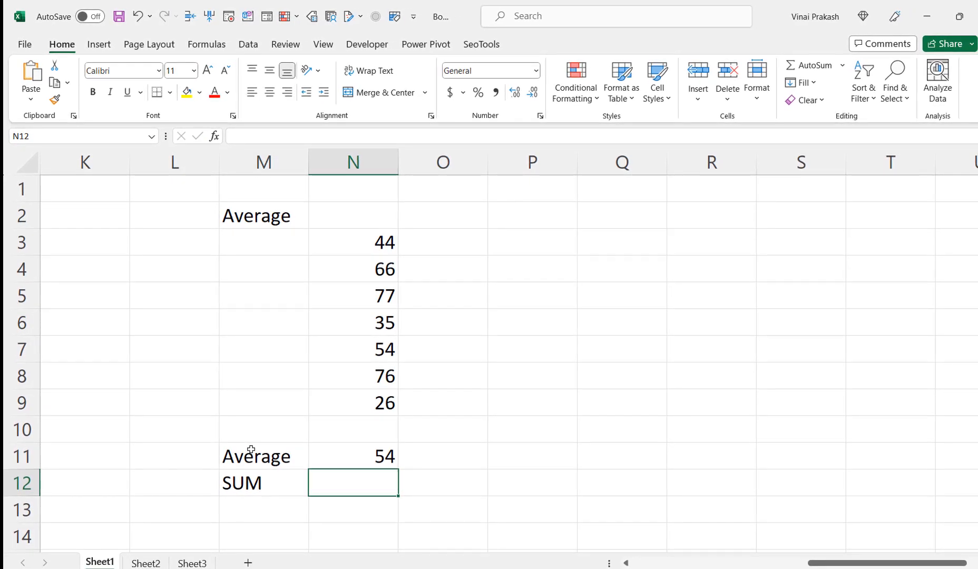
type("=")
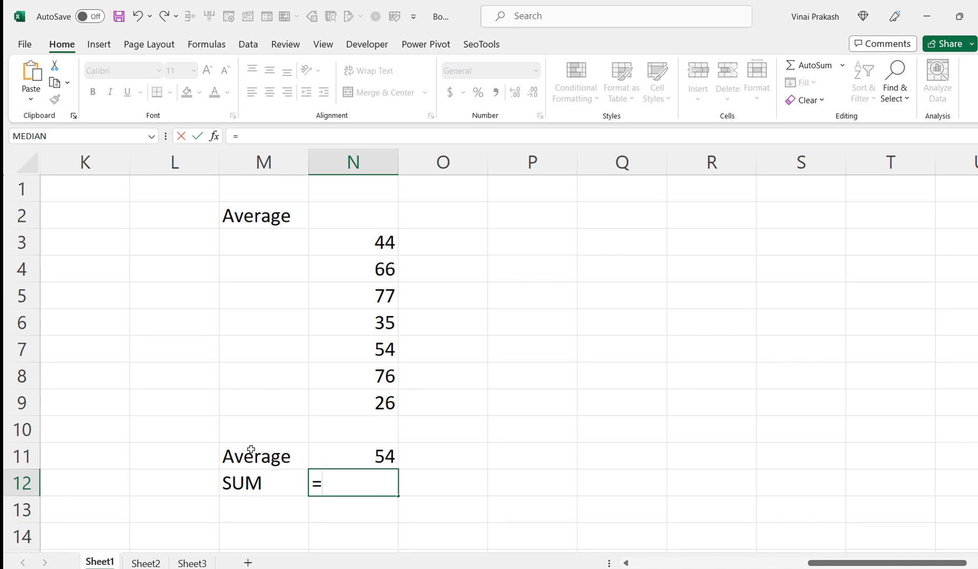
type("sum")
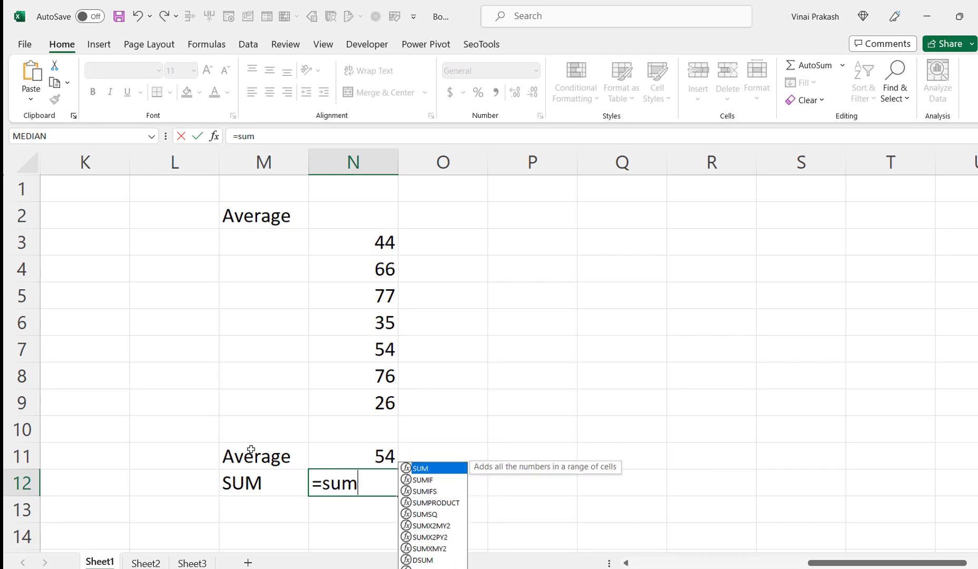
type("(")
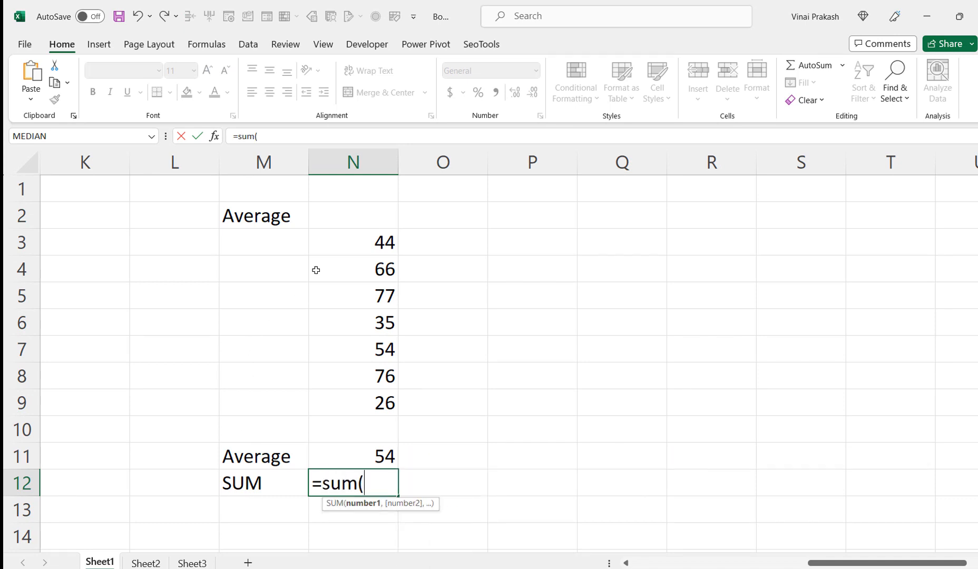
left_click_drag(337, 246, 341, 405)
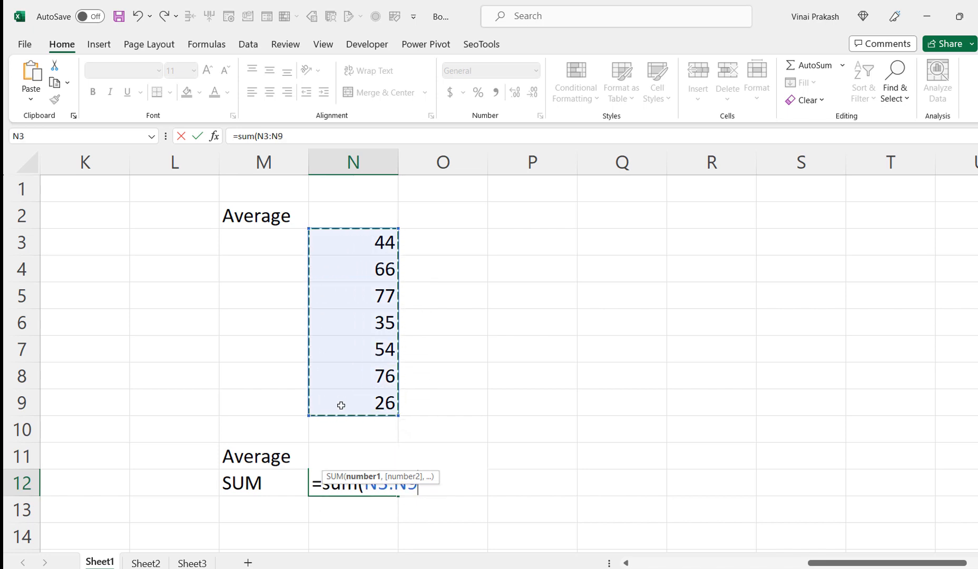
type(")")
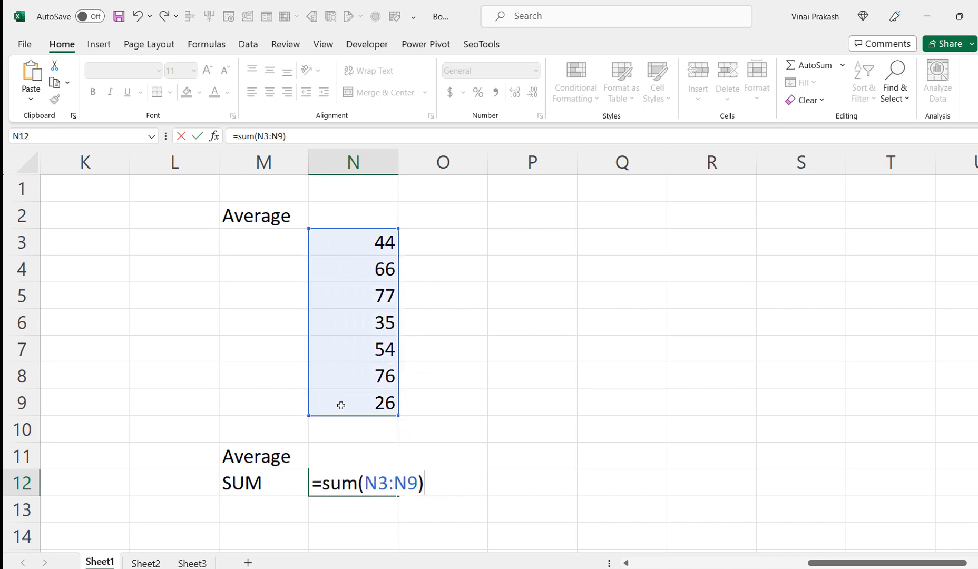
key("Return")
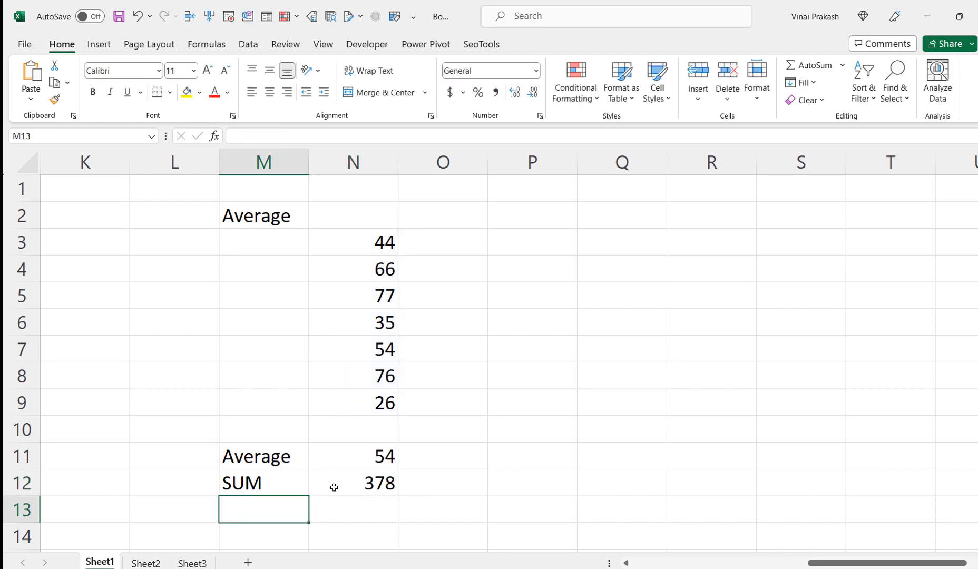
left_click(334, 488)
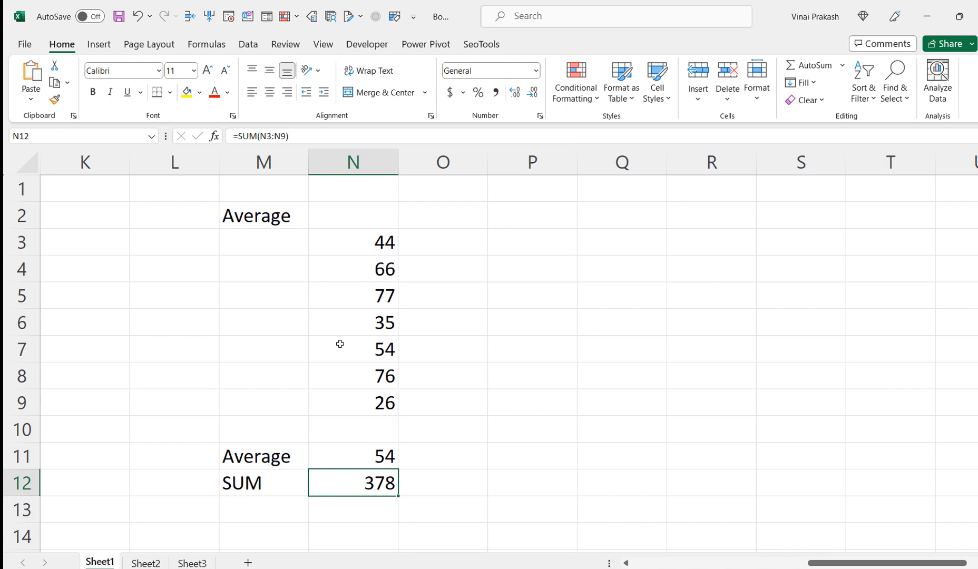
Change the value in cell N5 to 88 and check the recalculated average in N11
left_click(346, 300)
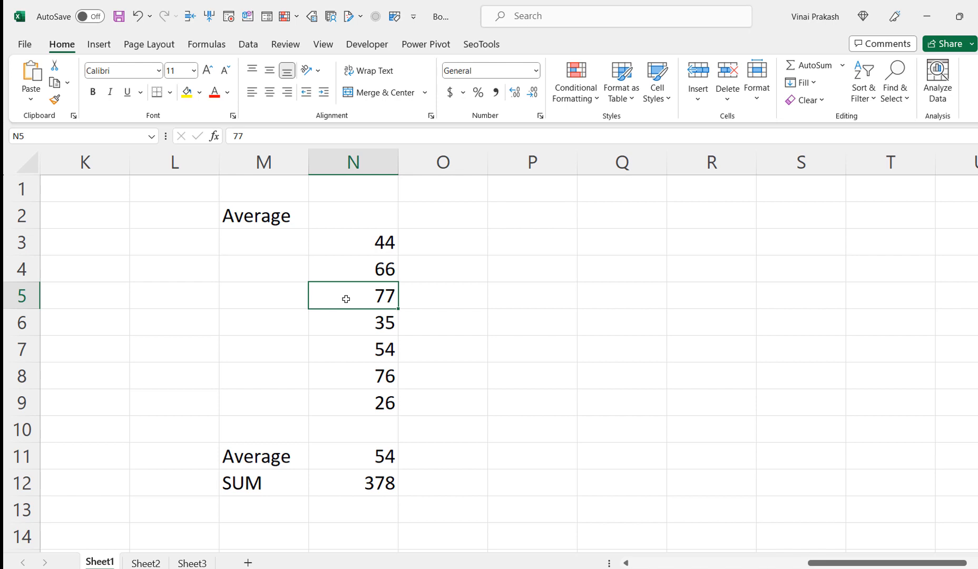
type("88")
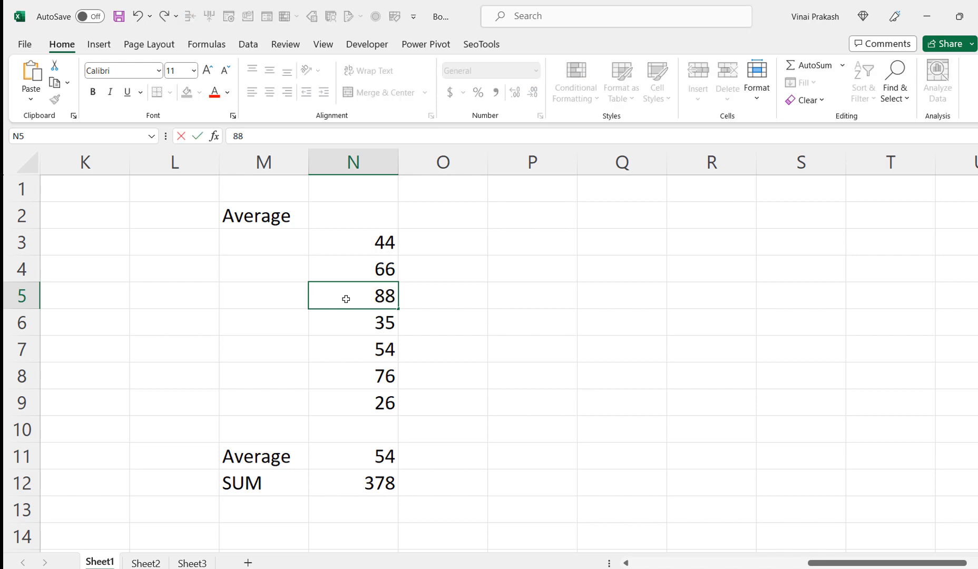
key("Return")
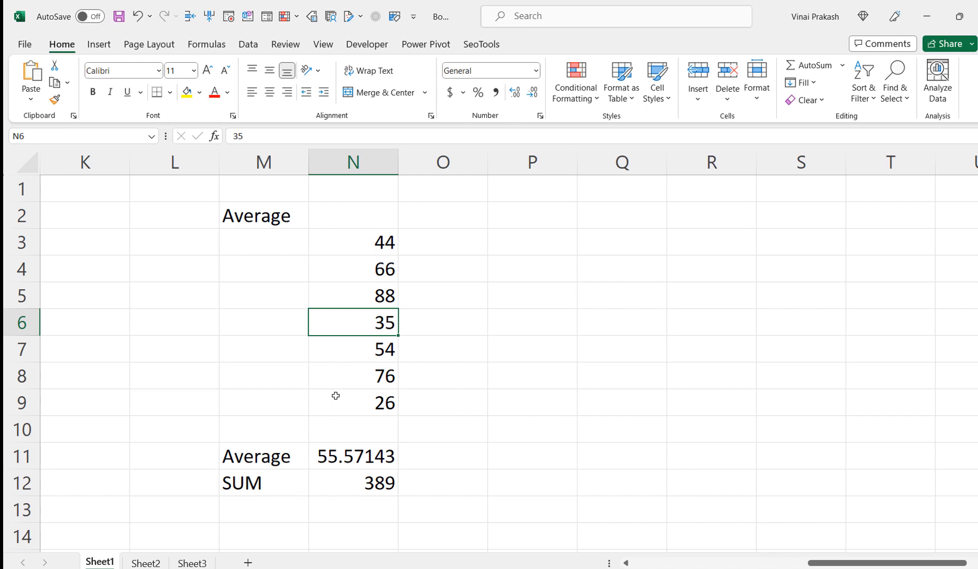
left_click(359, 454)
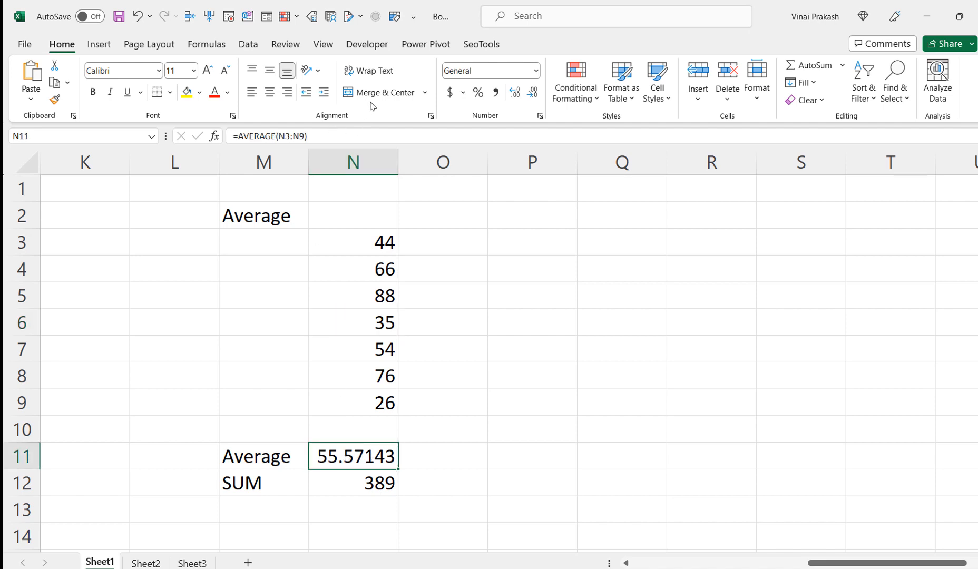
Reduce the average in cell N11 to two displayed decimal places
left_click(534, 93)
left_click(534, 94)
left_click(534, 94)
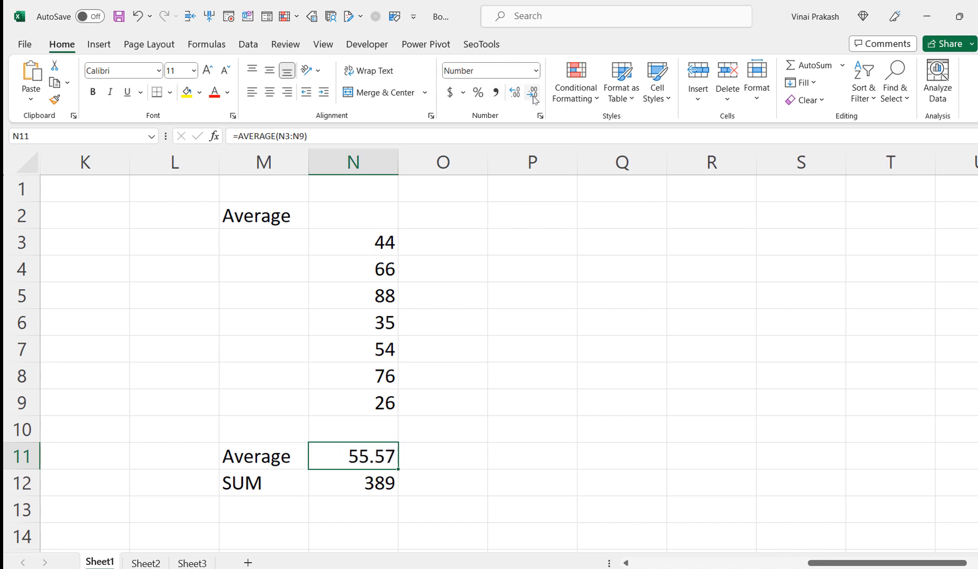
Label cell M13 as Round and round the average to one decimal in N13 with =ROUND(N11, 1)
left_click(285, 508)
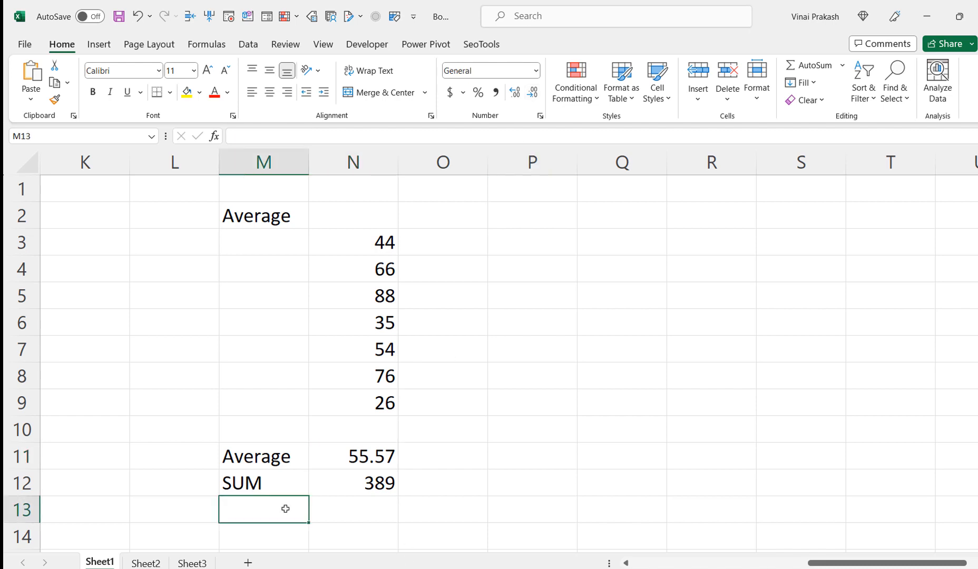
type("Round")
key("Tab")
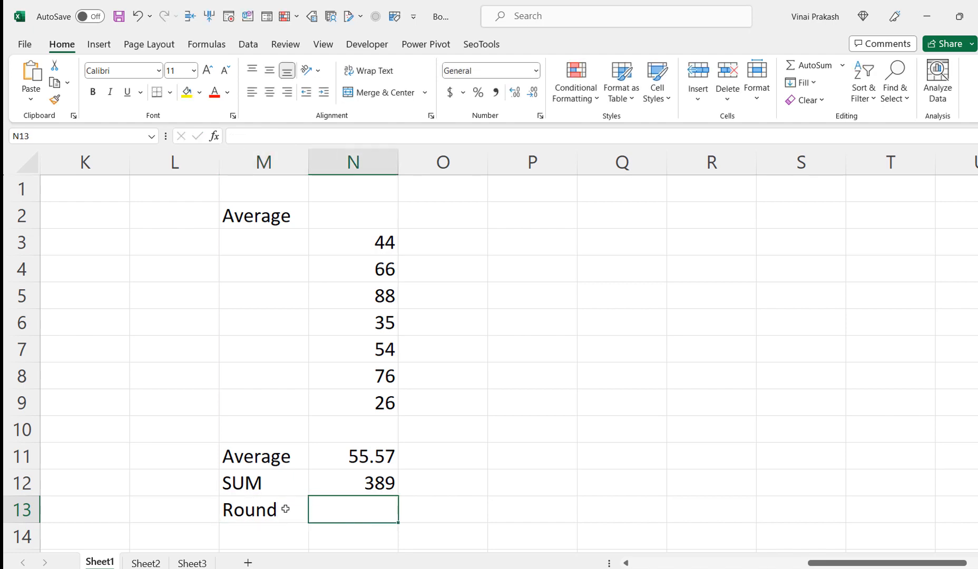
type("=")
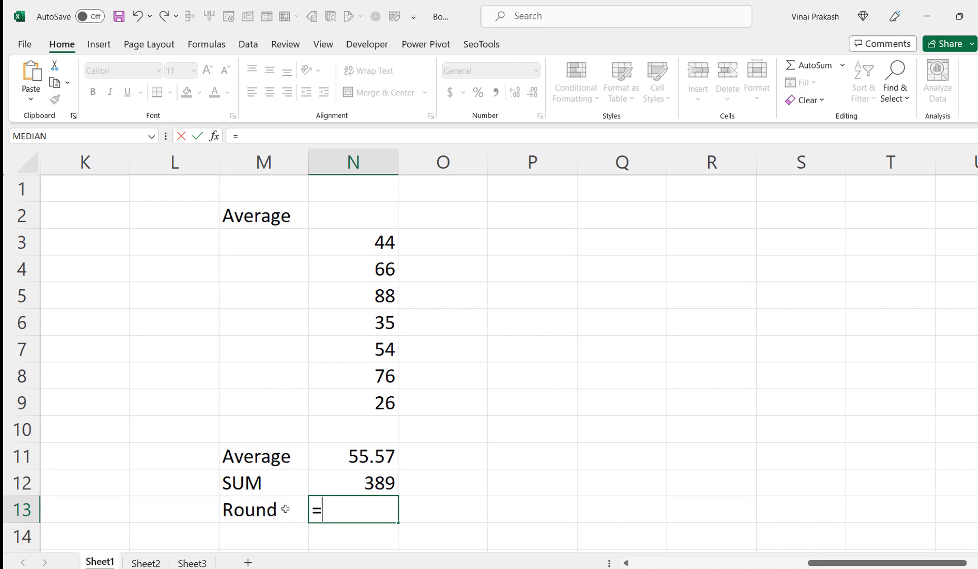
type("round")
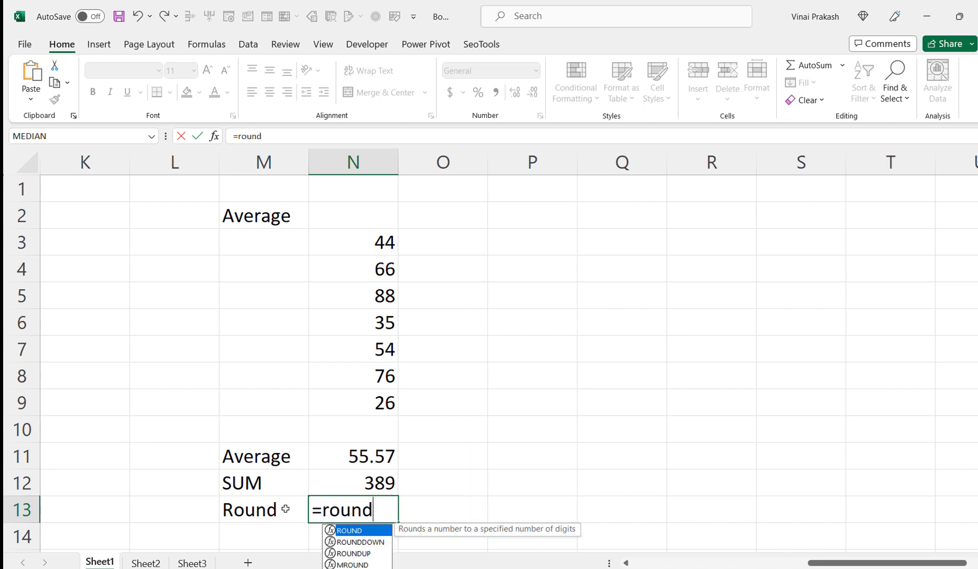
type("(")
left_click(329, 458)
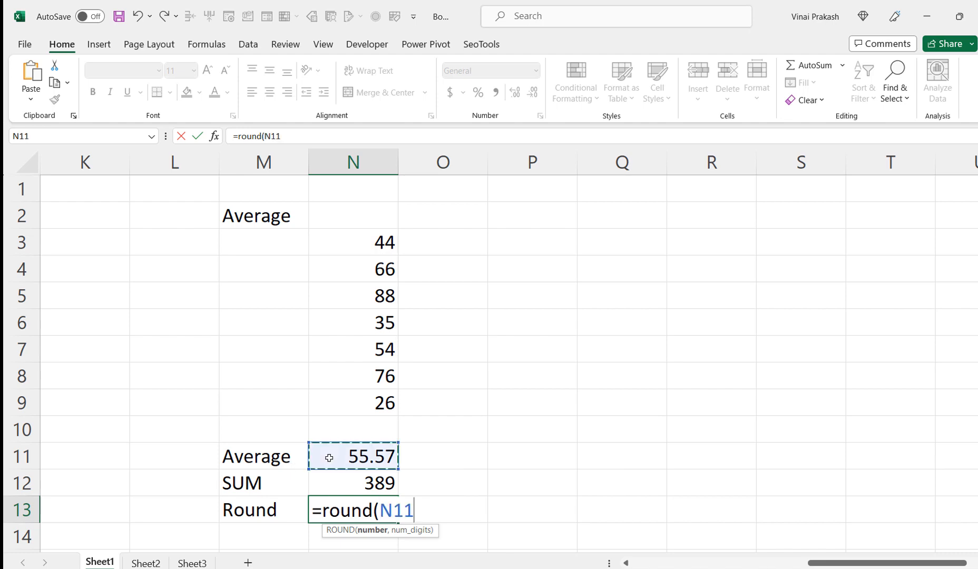
type(", ")
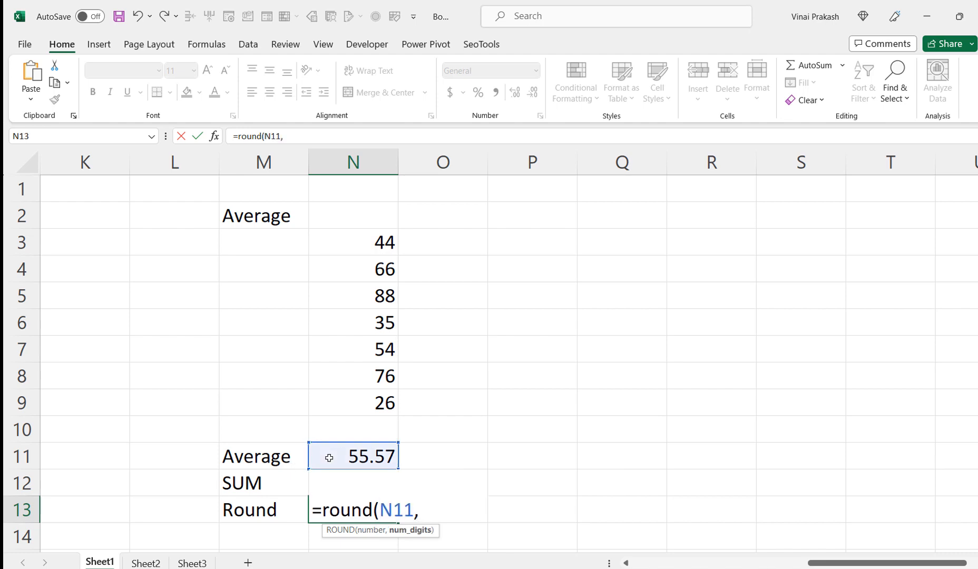
type("1)")
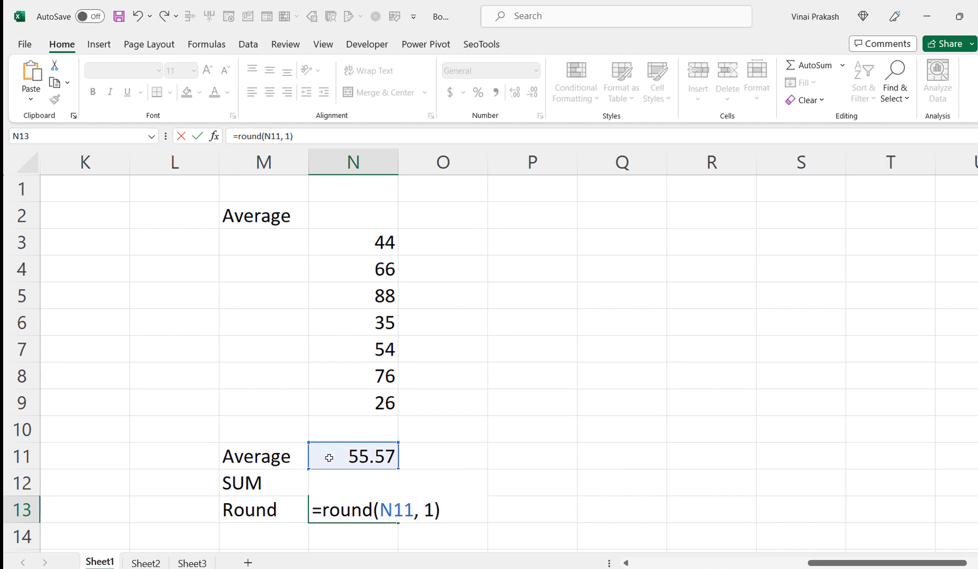
key("Return")
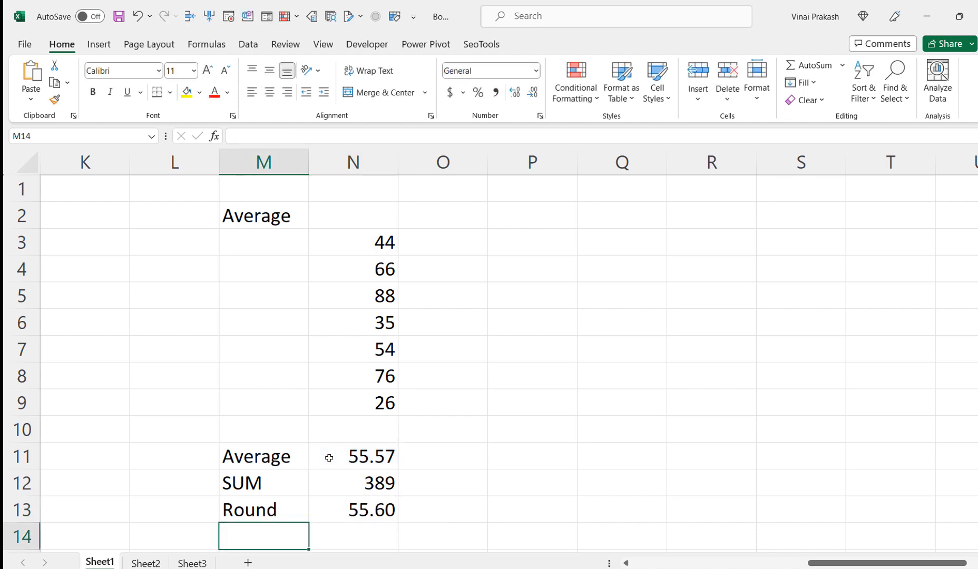
Change the formula in N13 to =ROUND(N11, 0) to round to a whole number, and inspect the edited formula
left_click(338, 509)
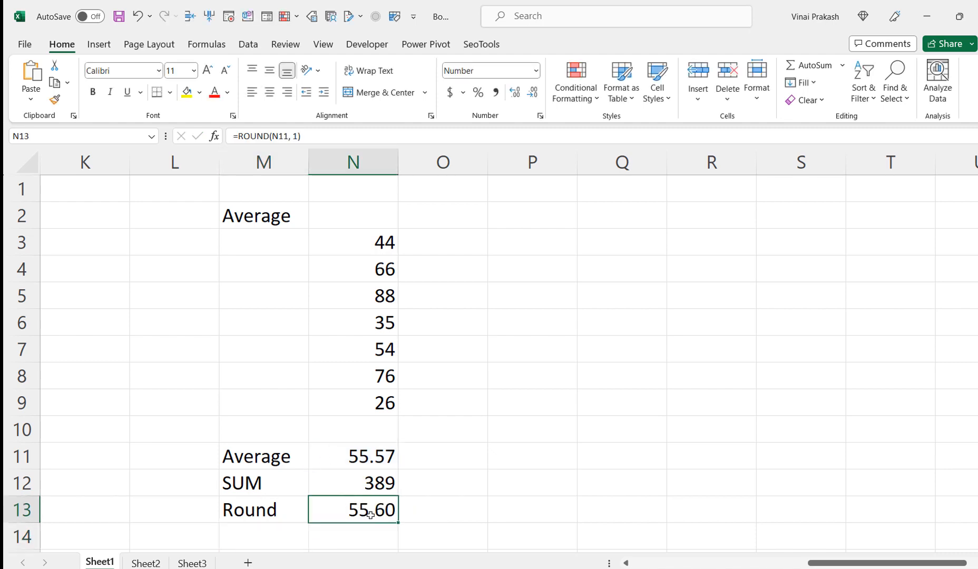
double_click(341, 513)
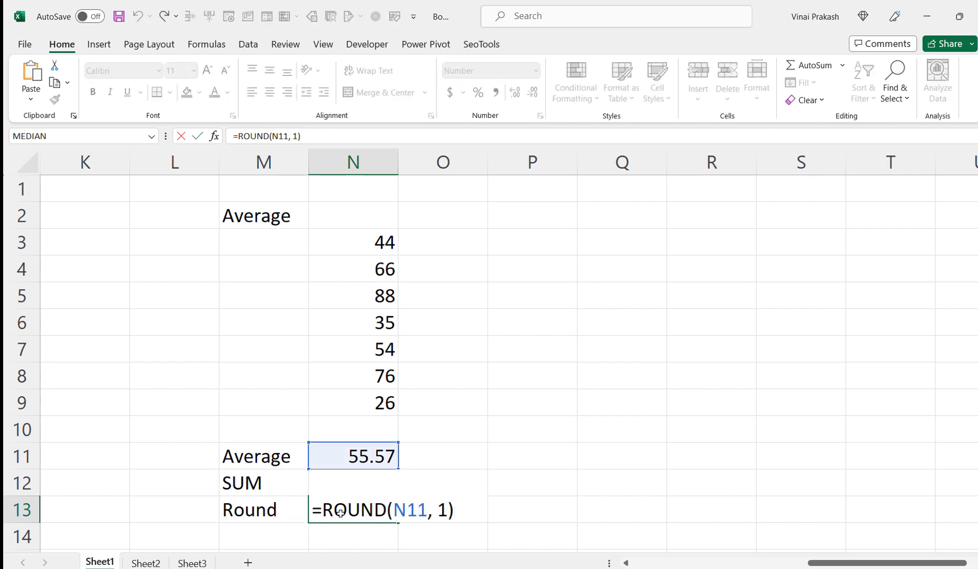
key("BackSpace")
key("BackSpace")
type("0)")
key("Return")
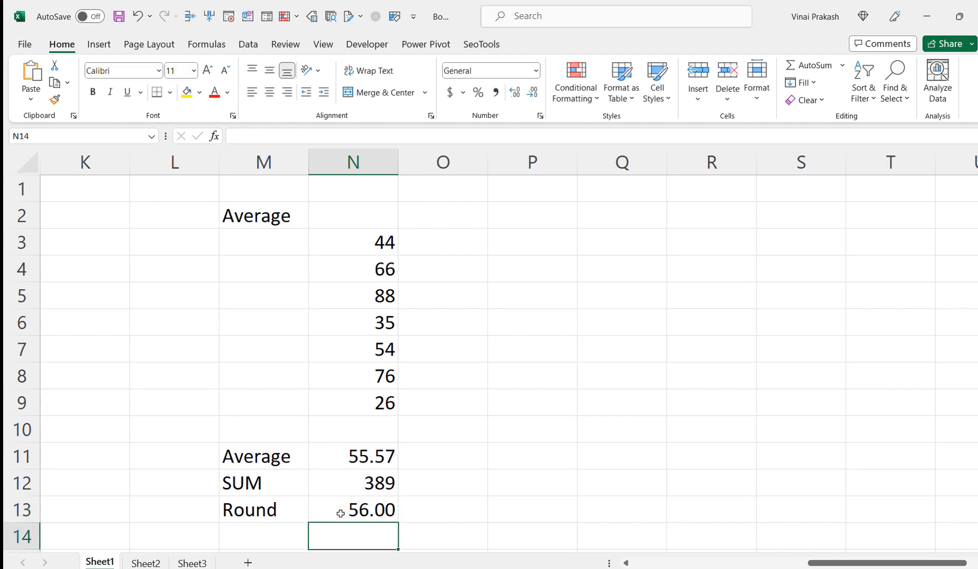
left_click(340, 513)
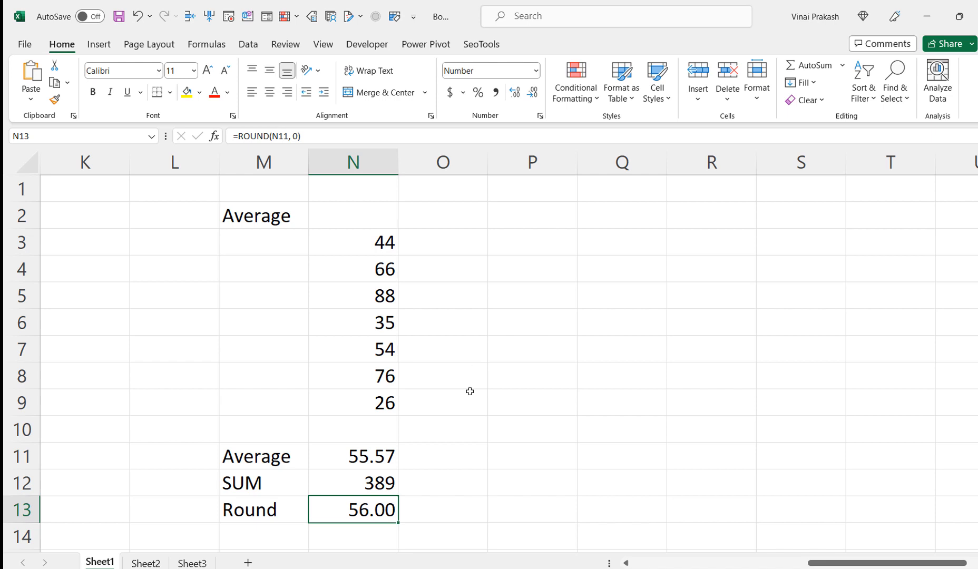
scroll(470, 391, "down", 3)
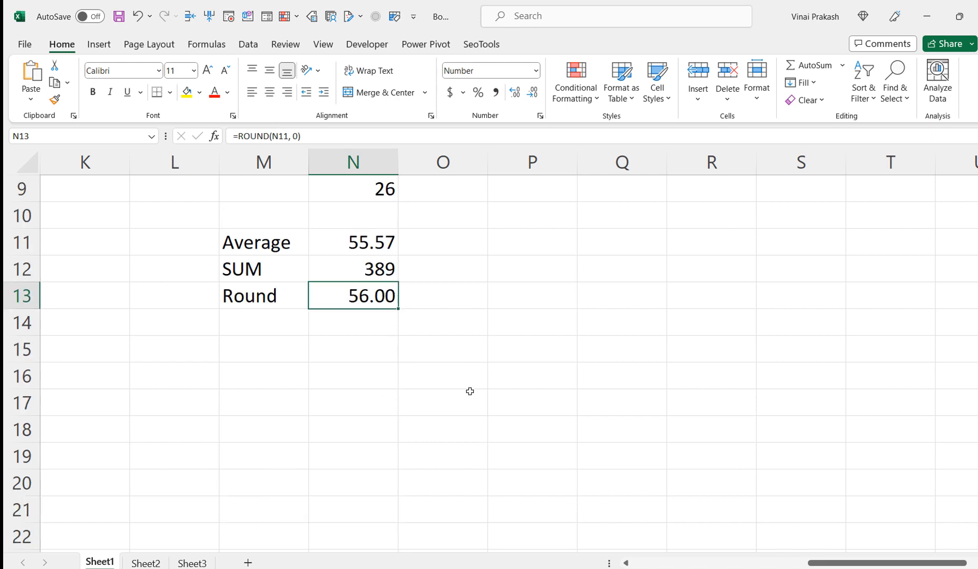
double_click(352, 301)
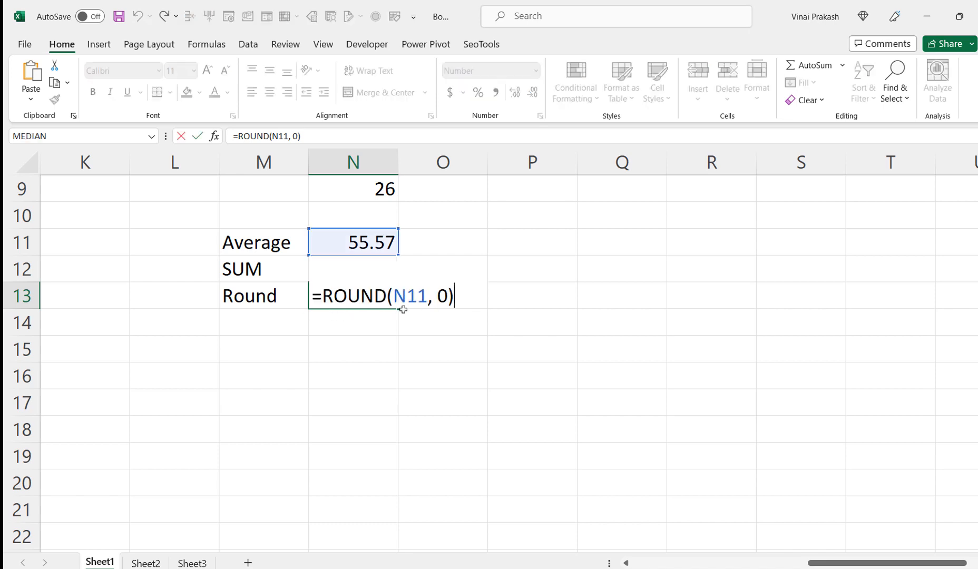
key("Escape")
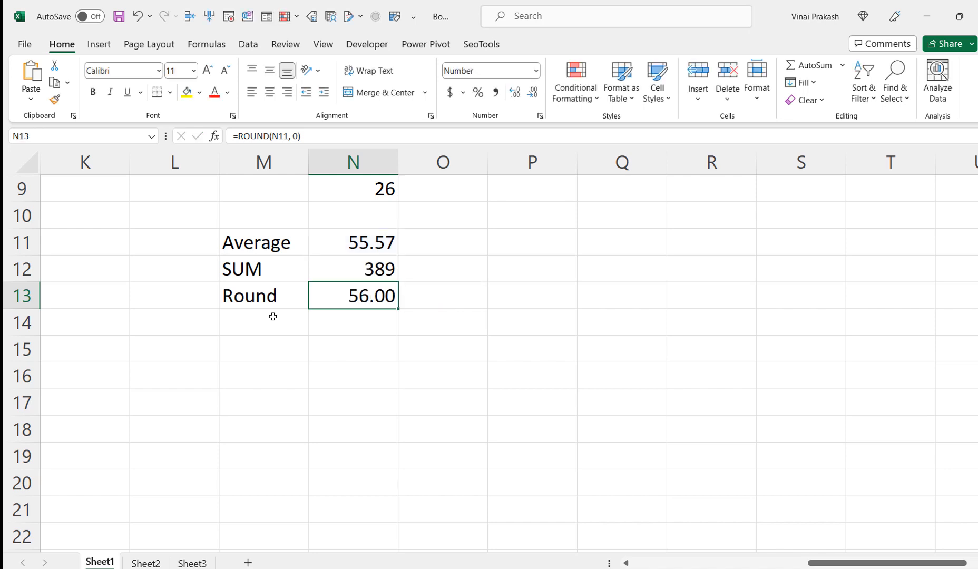
Label cell M14 as Average and calculate the average of N3:N9 in cell N14 with =AVERAGE(N3:N9)
left_click(273, 326)
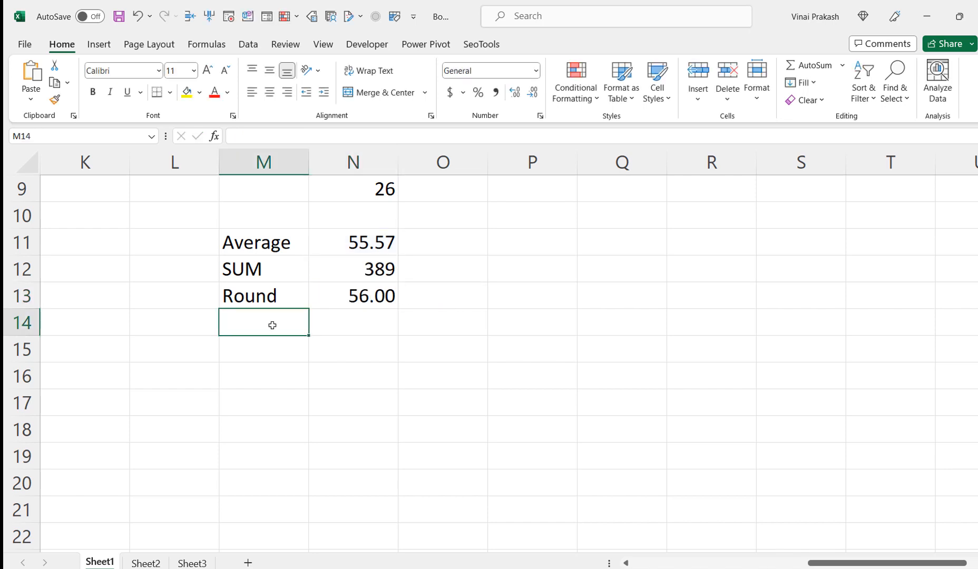
type("Average")
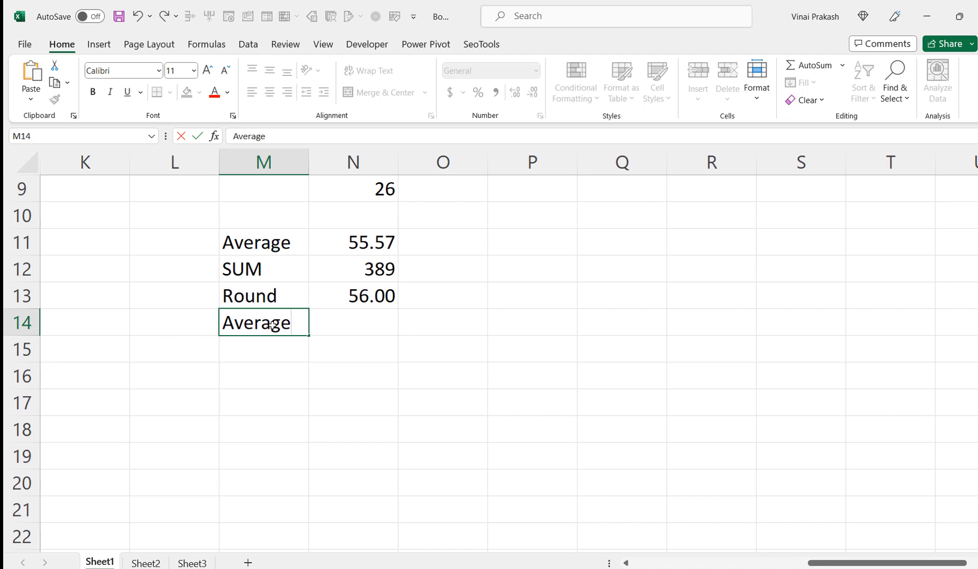
scroll(404, 386, "up", 3)
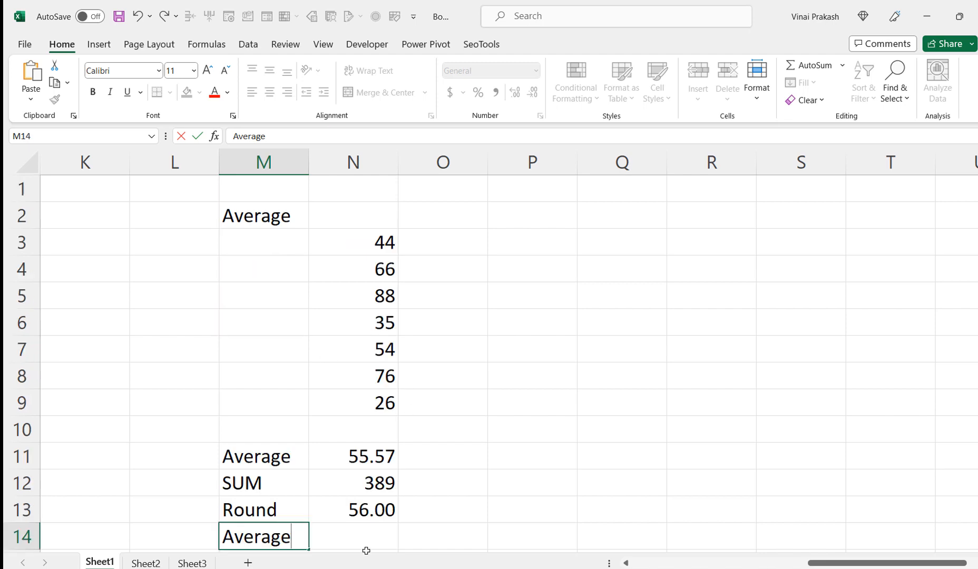
left_click(375, 537)
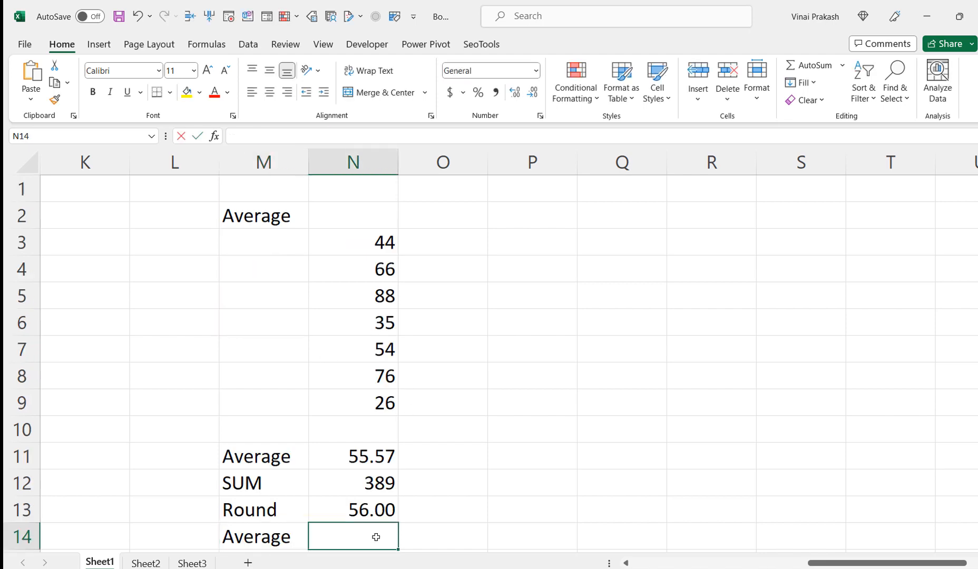
type("=average")
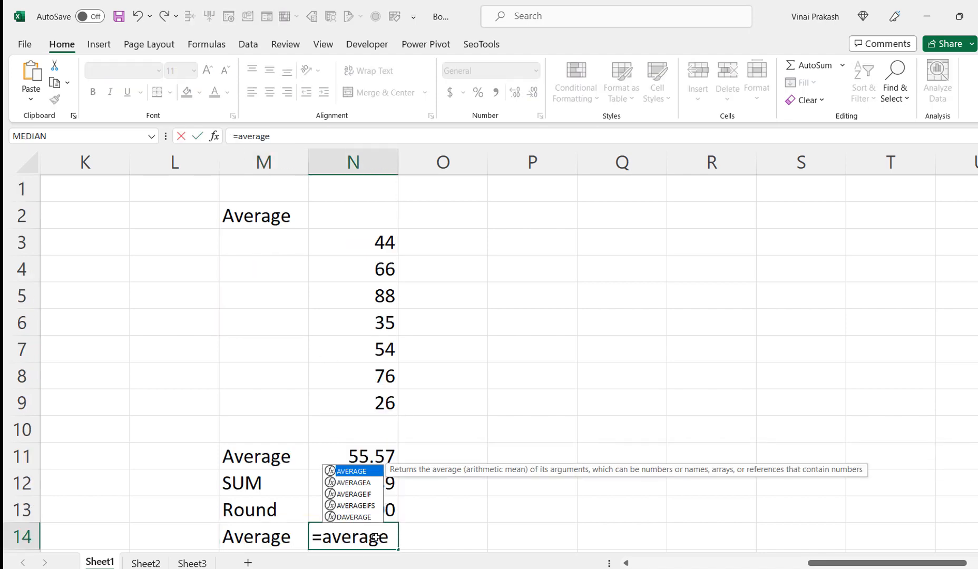
type("(")
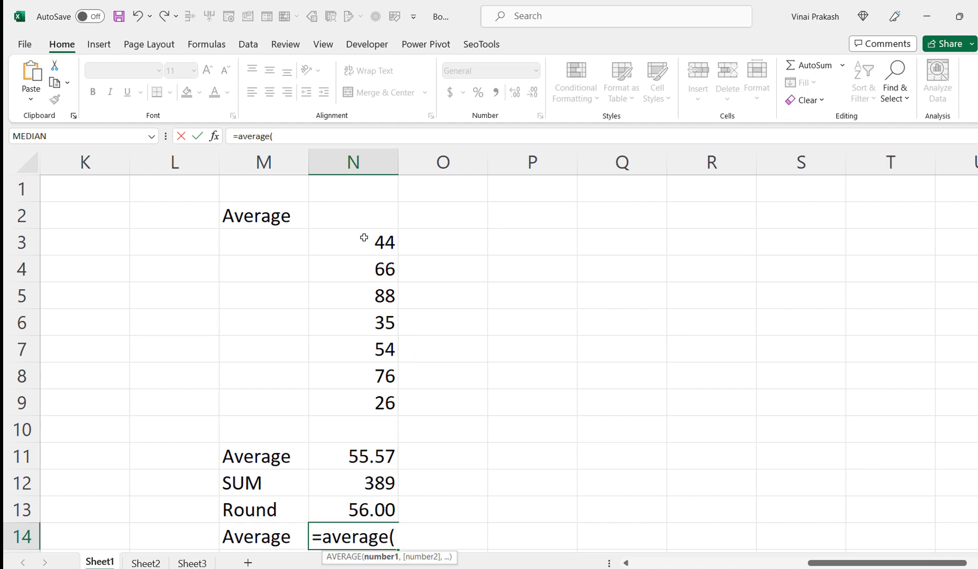
left_click_drag(366, 237, 360, 395)
type(")")
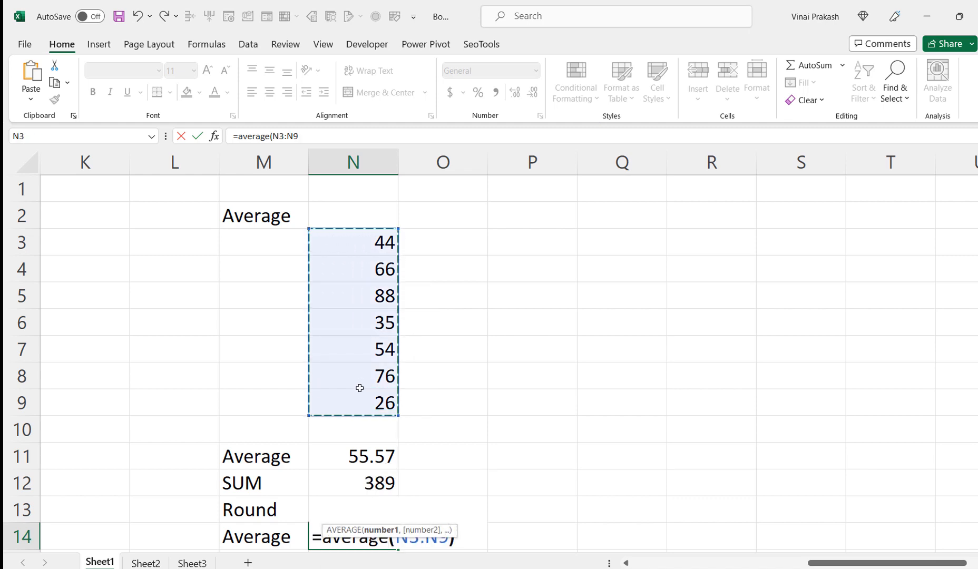
key("Return")
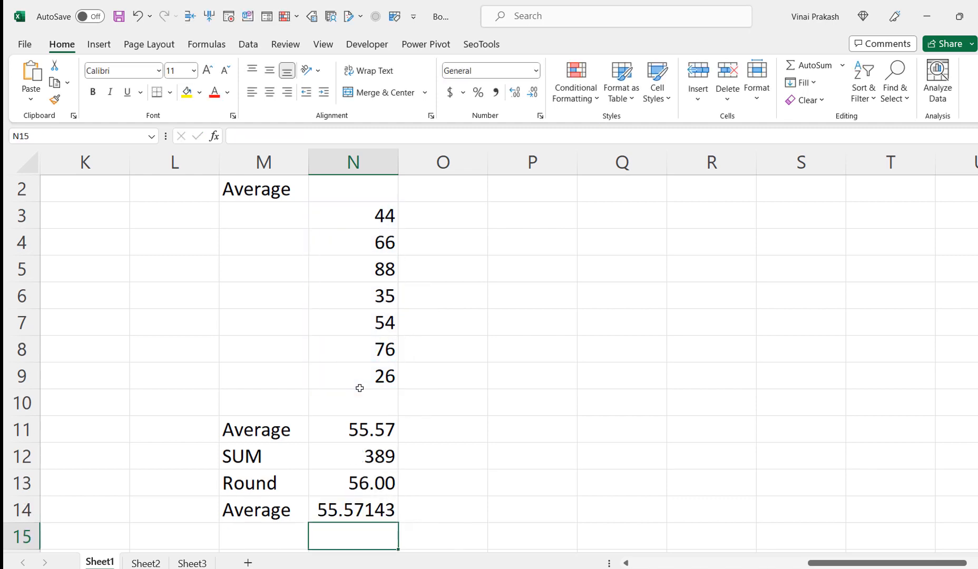
Nest the average in N14 inside a ROUND function with zero decimals, giving =ROUND(AVERAGE(N3:N9),0)
left_click(354, 514)
key("F2")
left_click(322, 509)
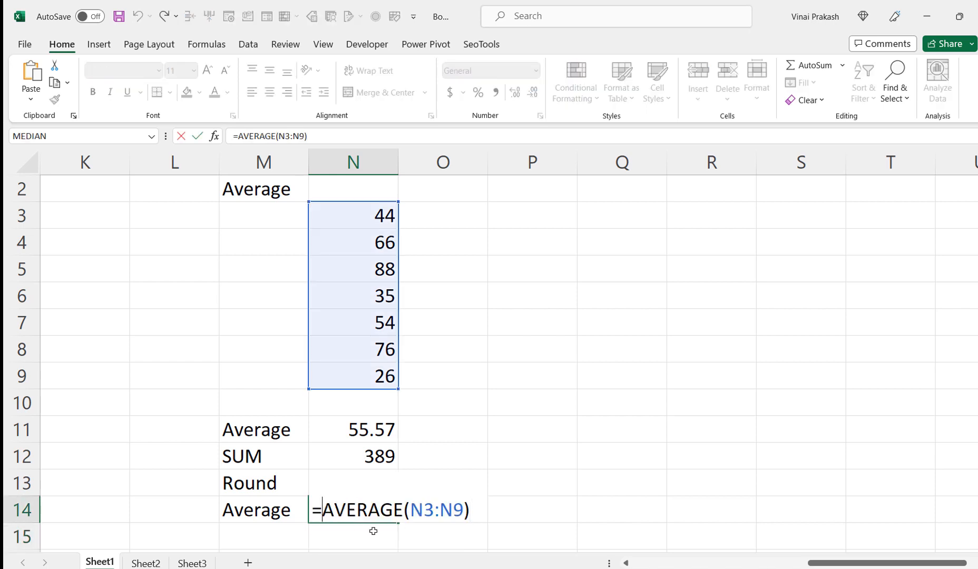
type("r")
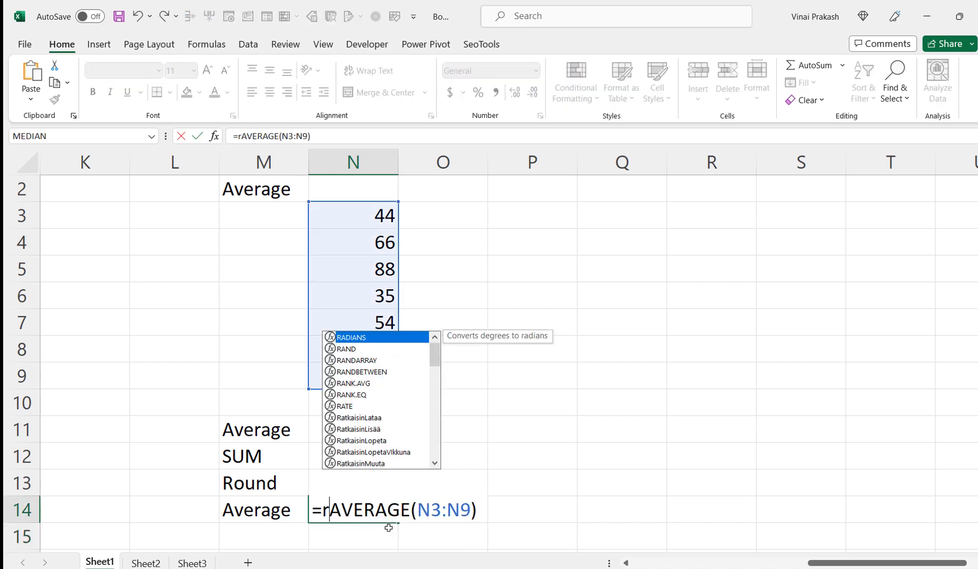
type("oun")
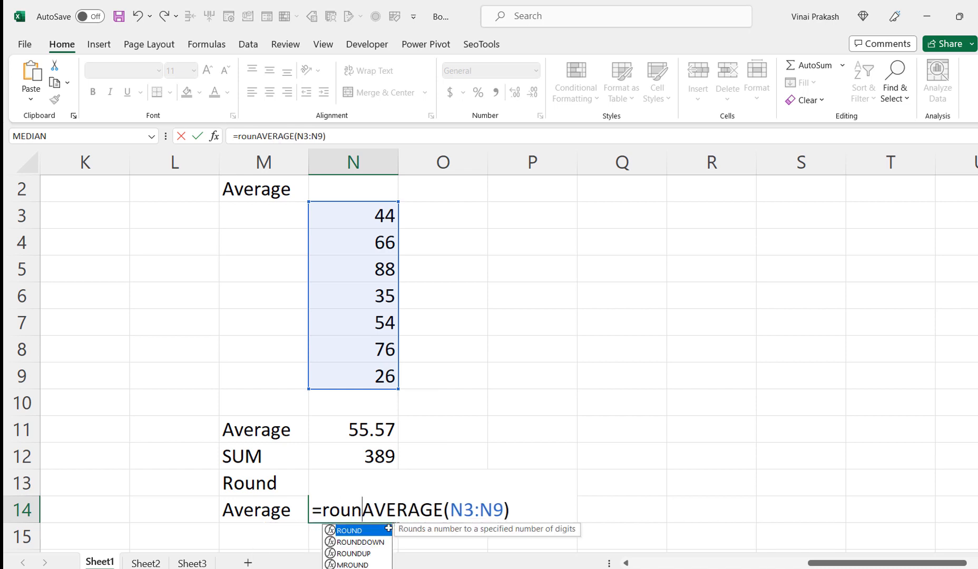
type("d(")
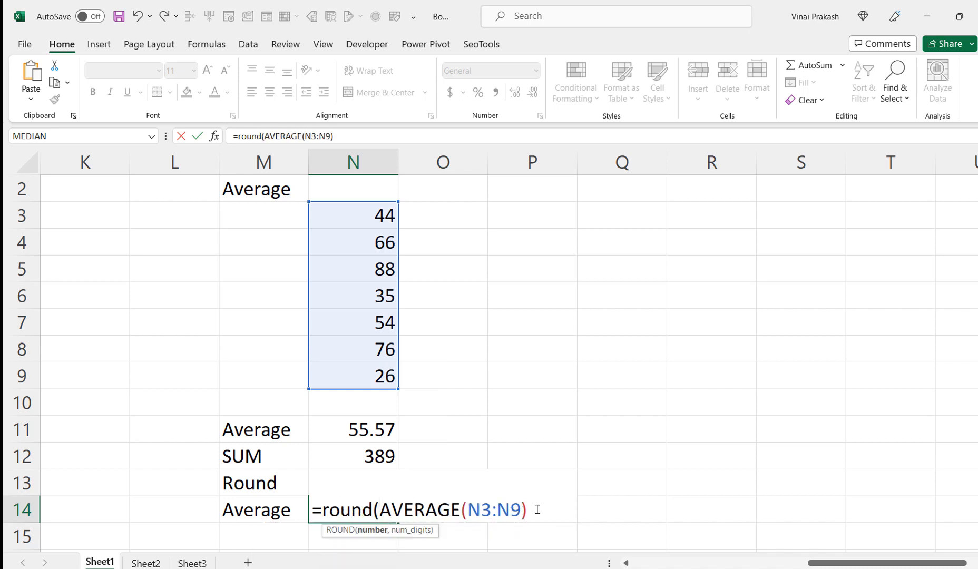
type(",0)")
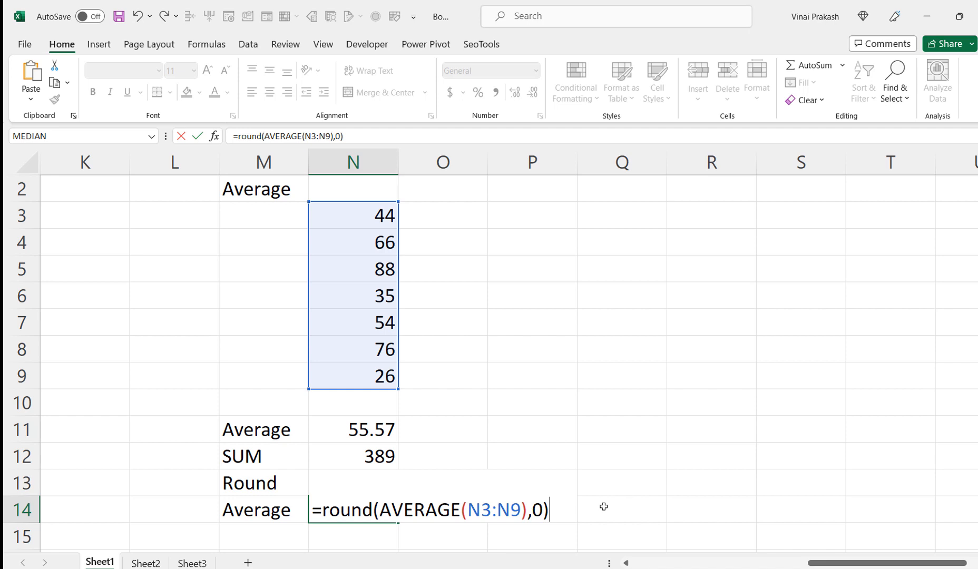
key("Return")
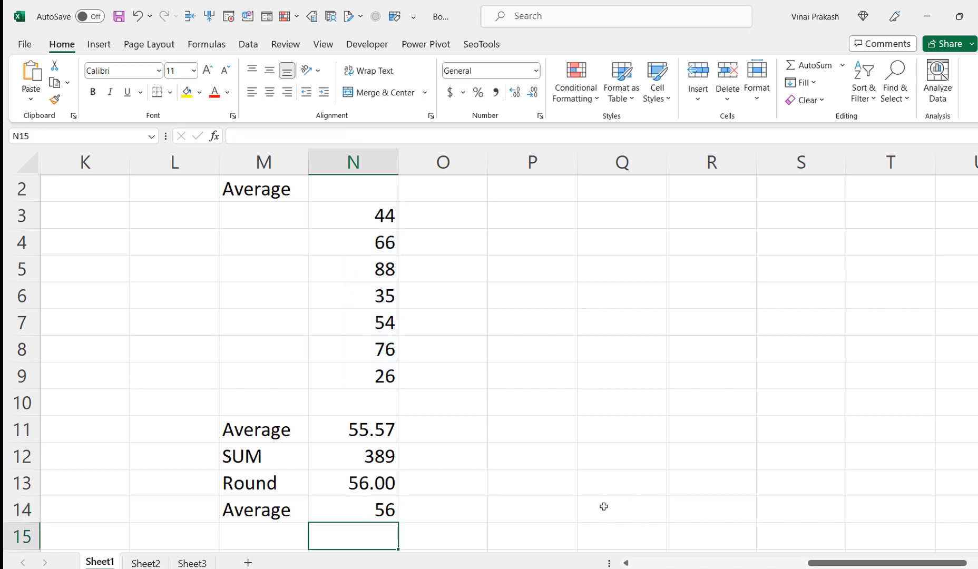
key("Up")
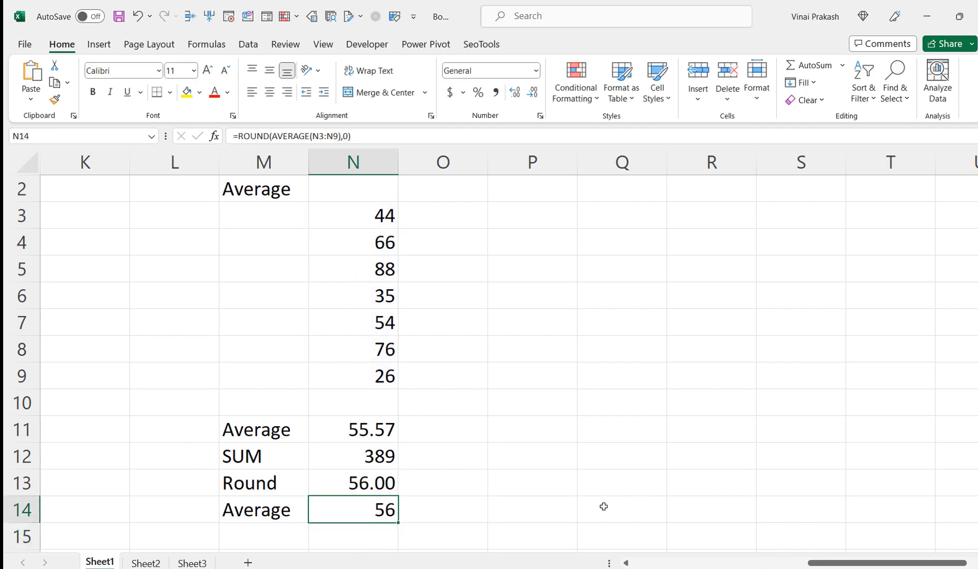
Change cell N5 to 77 and N6 to 43, and check the nested formula in N14
left_click(357, 265)
type("77")
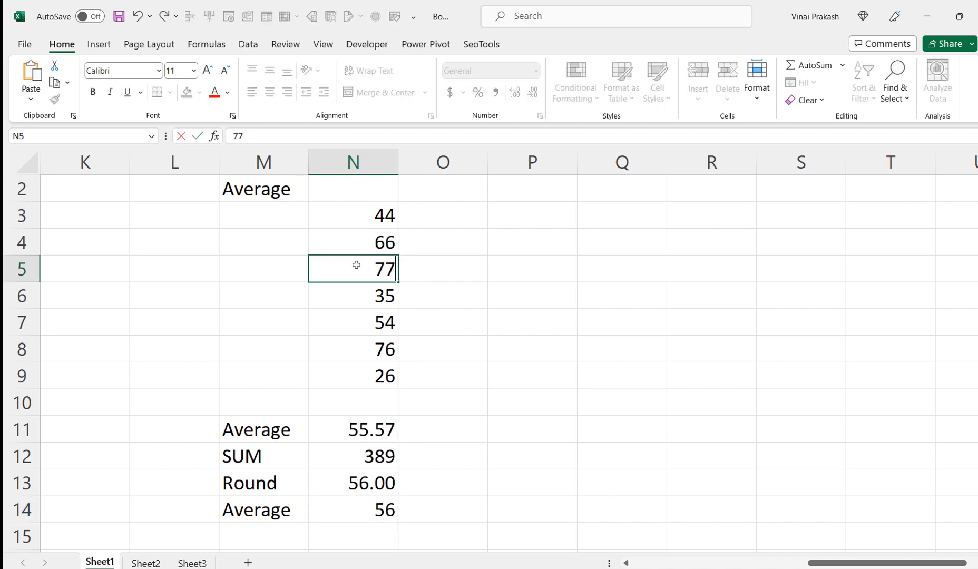
key("Return")
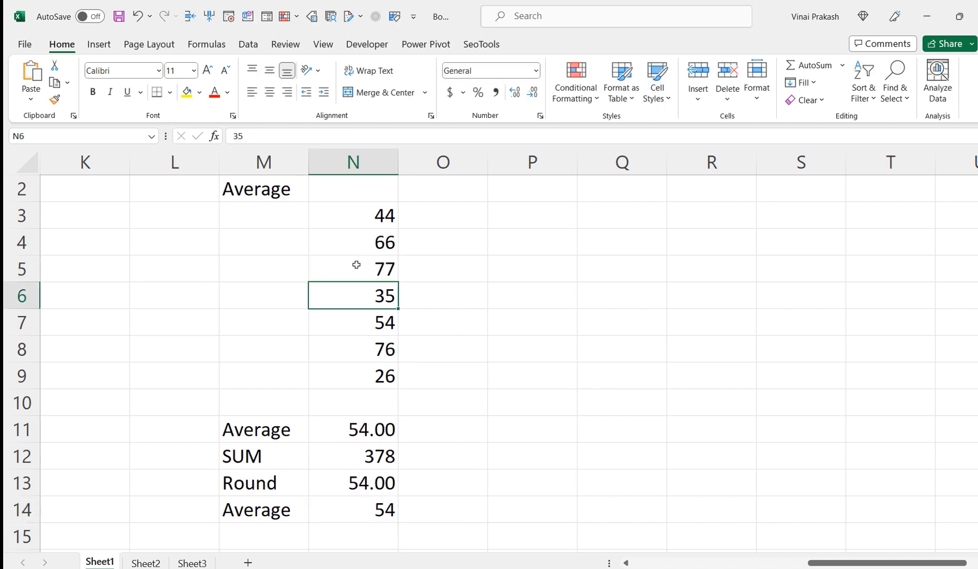
type("43")
key("Return")
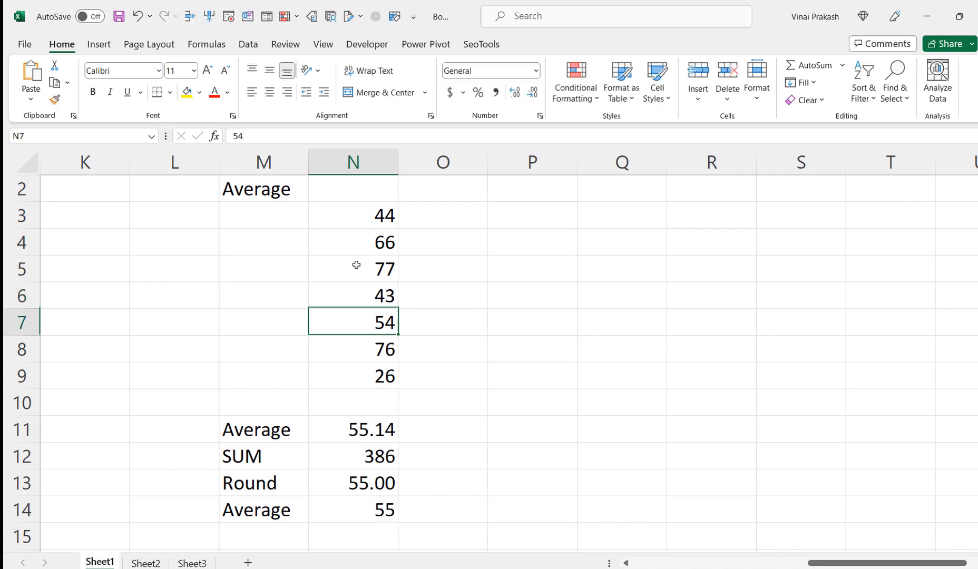
left_click(361, 511)
key("F2")
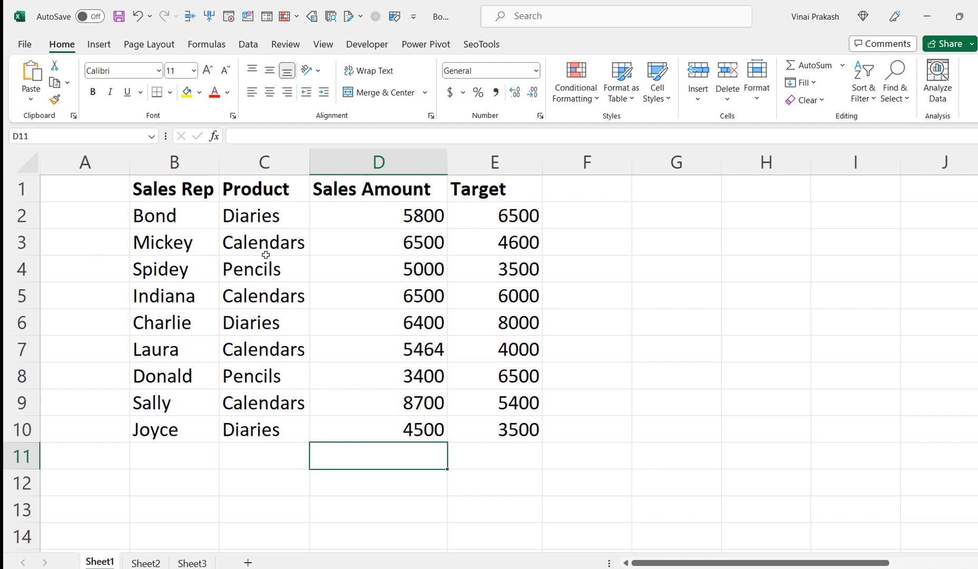
Add the column header Sales Achieved in cell F1, beside Target
left_click(365, 224)
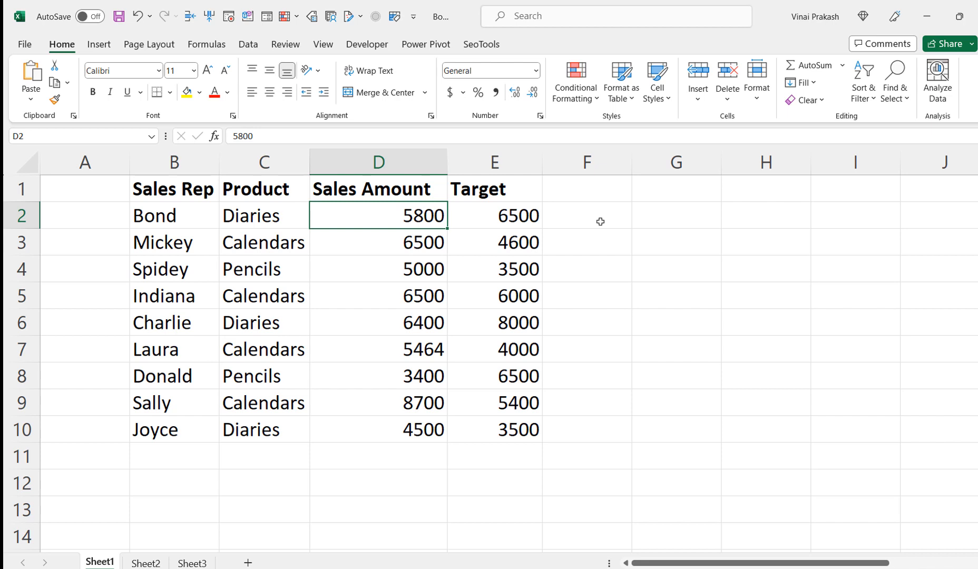
left_click(607, 189)
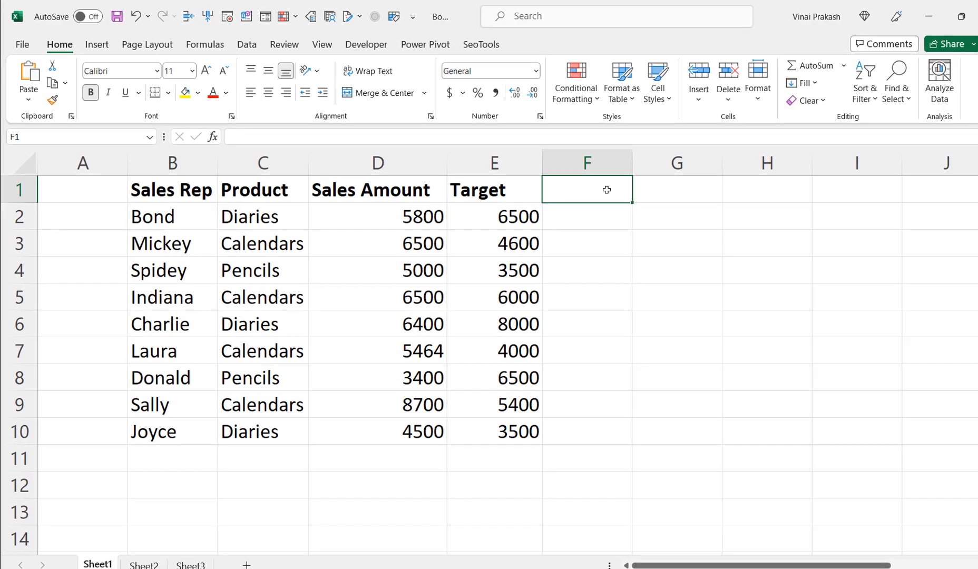
type("Sales Achieved")
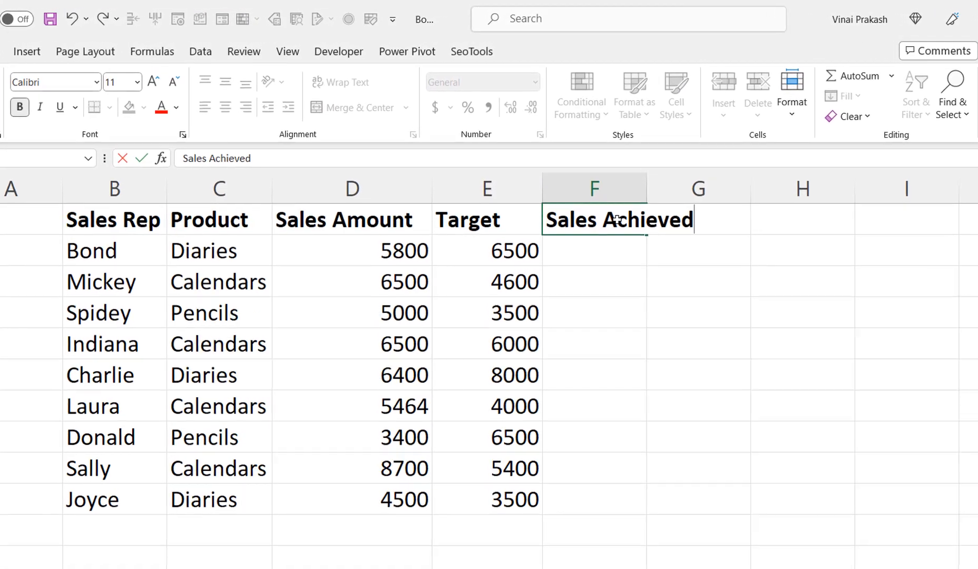
key("Return")
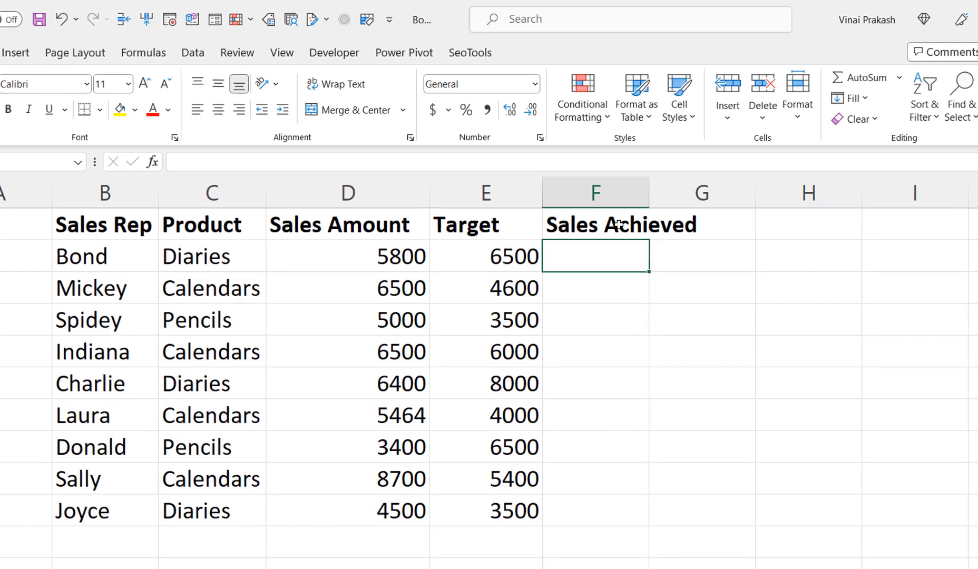
Enter =IF(D2>=E2, "Yes", "No") in cell F2 to test whether the sales amount meets the target
type("=if(")
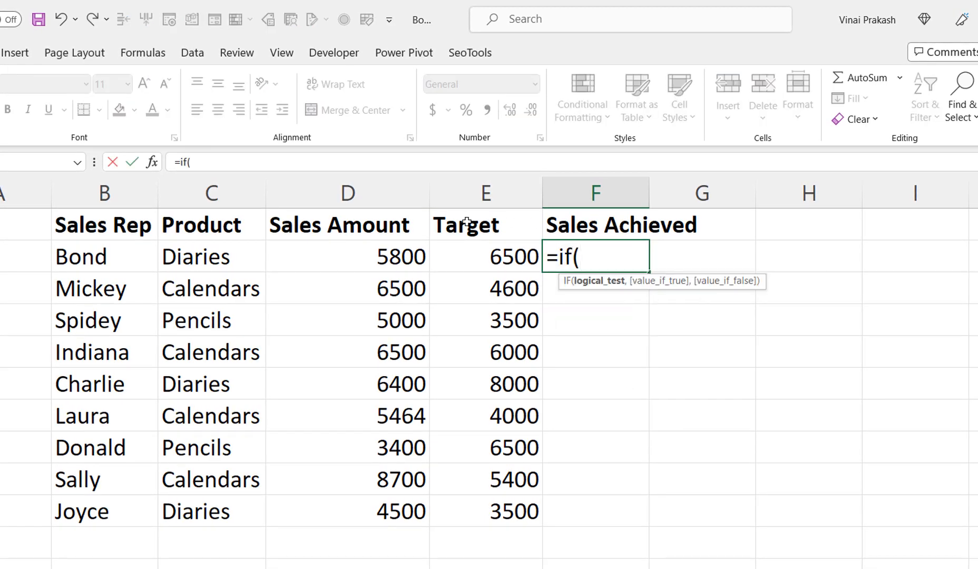
left_click(374, 257)
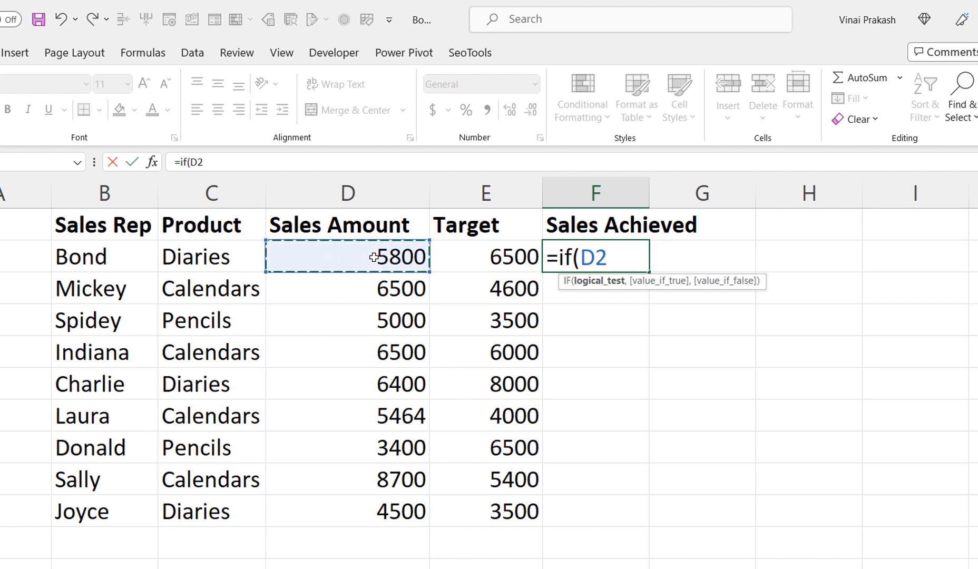
type(">=")
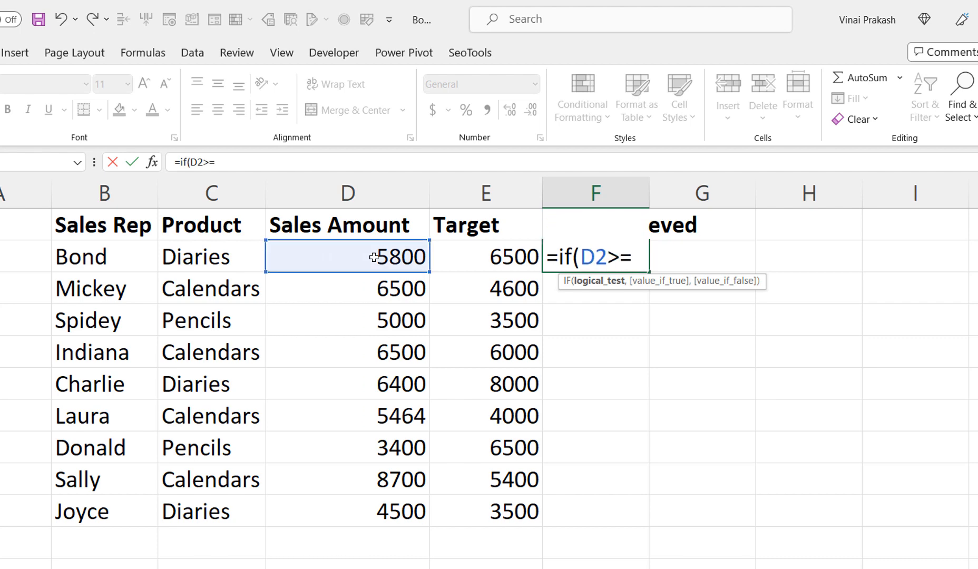
left_click(472, 260)
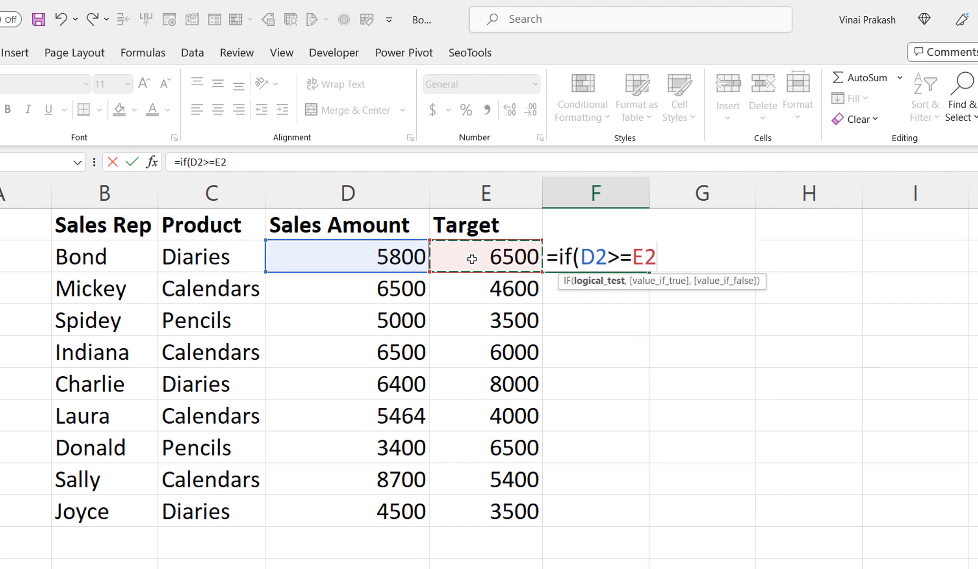
type(", \"Yes\"")
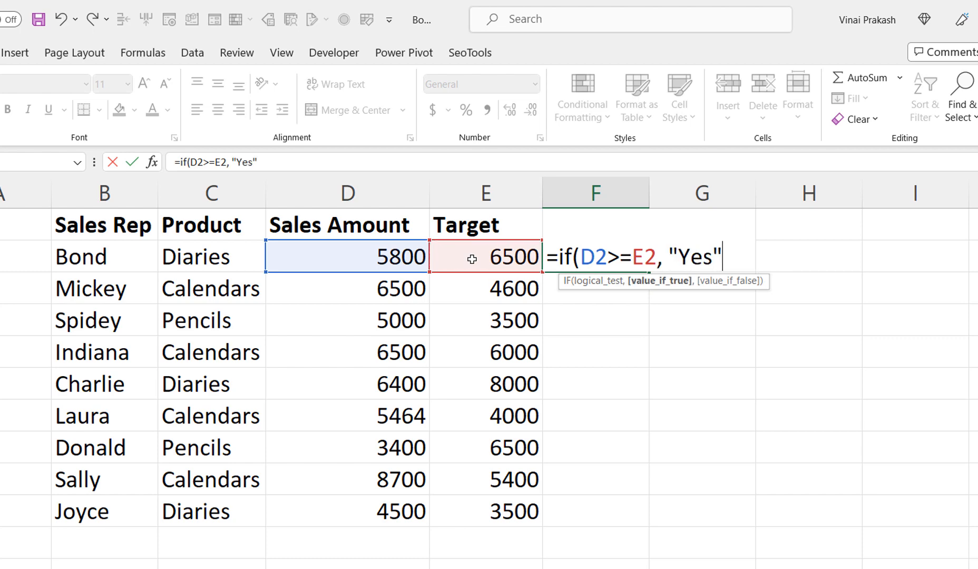
type(", \"No\"")
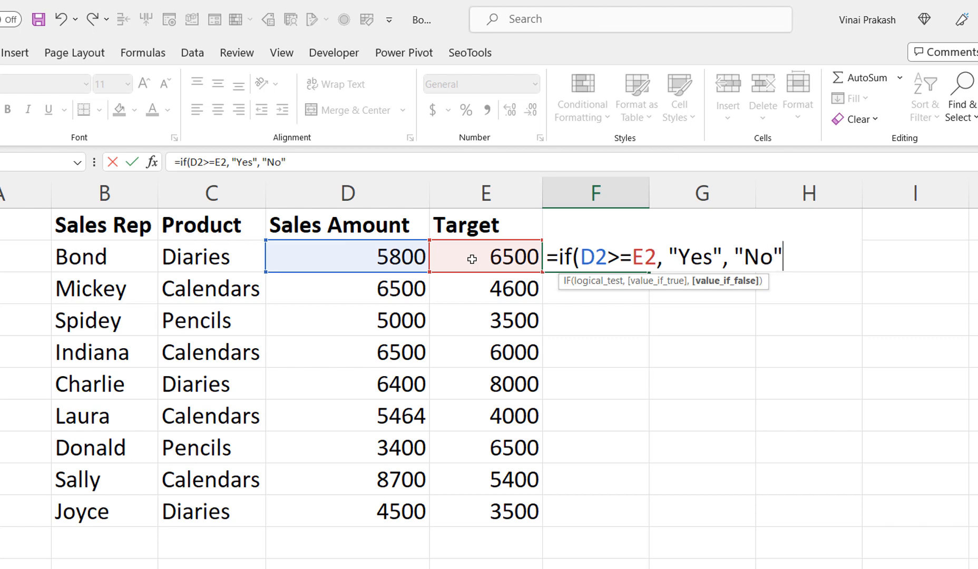
type(")")
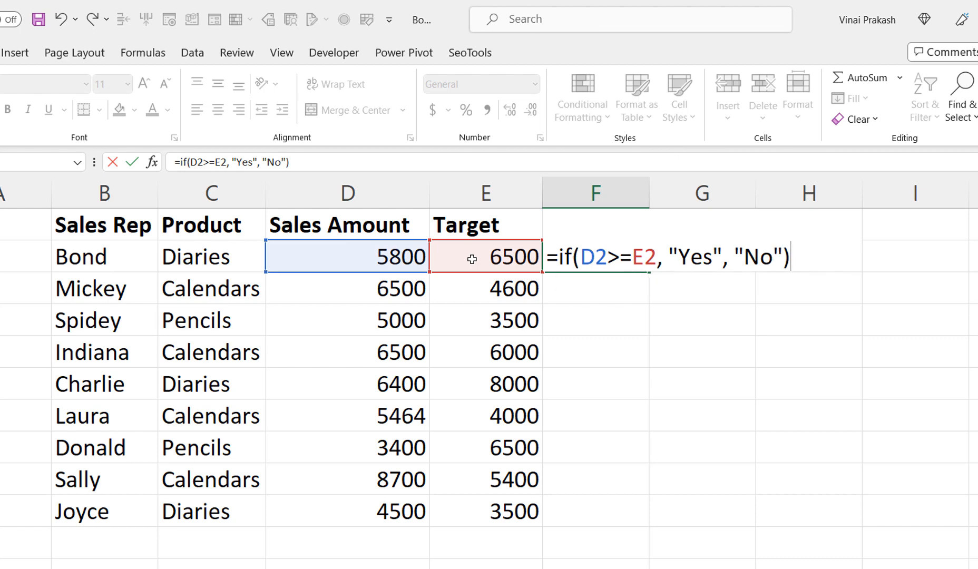
key("Return")
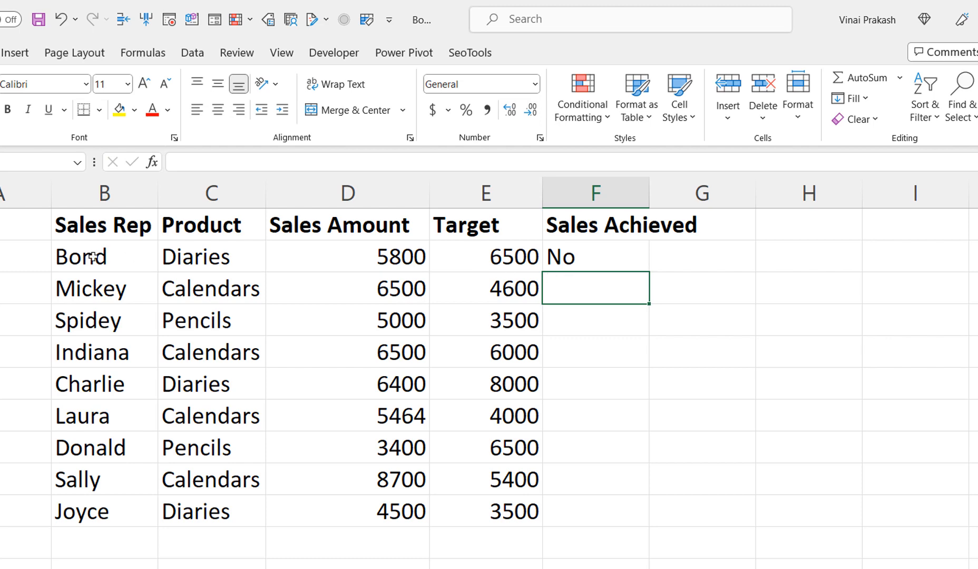
Fill the IF formula from F2 down to F10 and widen column F to fit its header
left_click(601, 254)
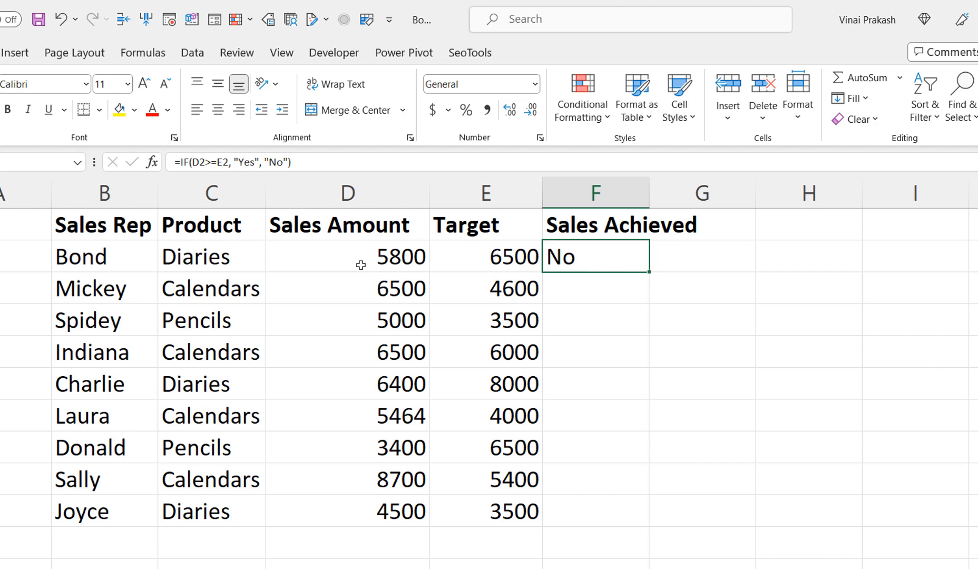
double_click(649, 272)
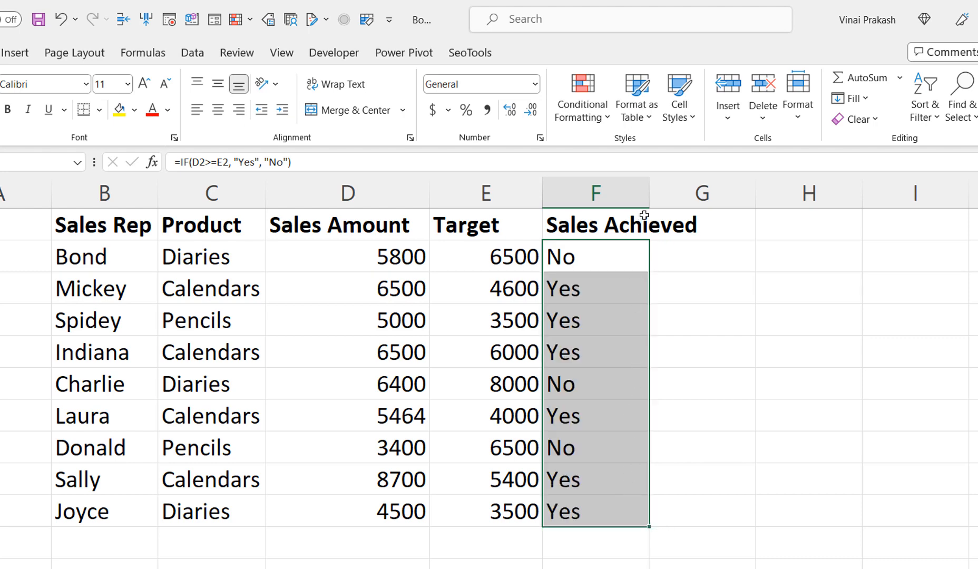
left_click_drag(650, 196, 728, 202)
key("Down")
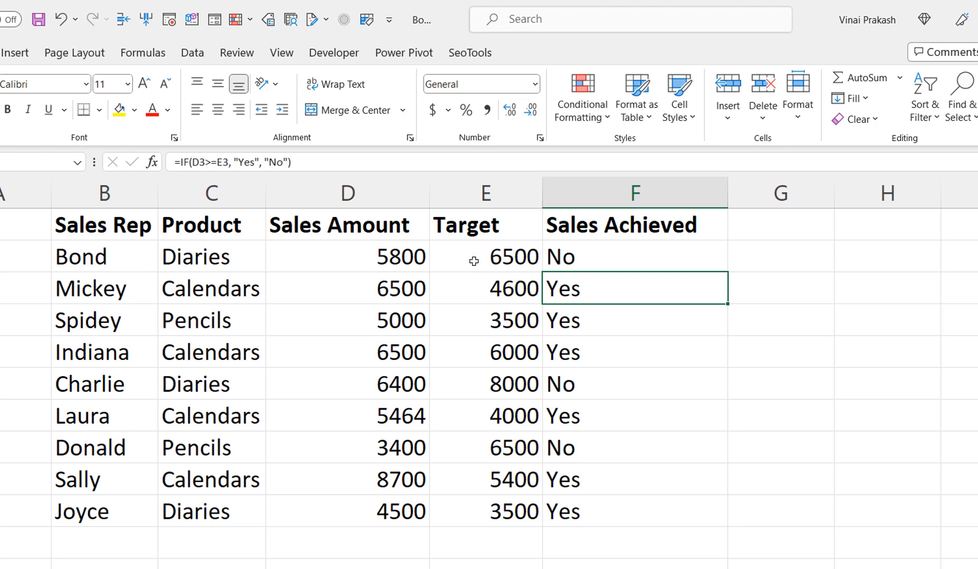
Add the column header Additional Sales in cell G1
left_click(770, 231)
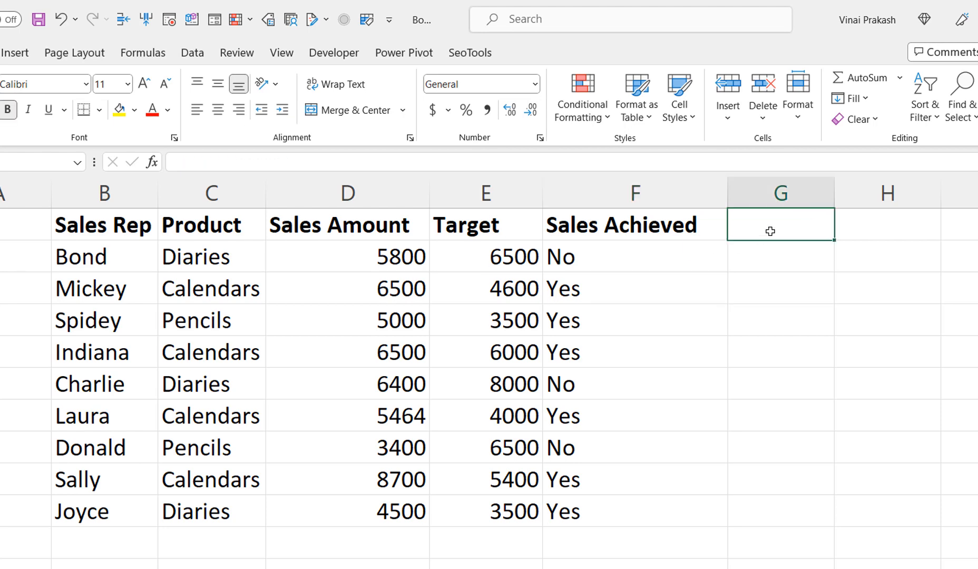
type("Addi")
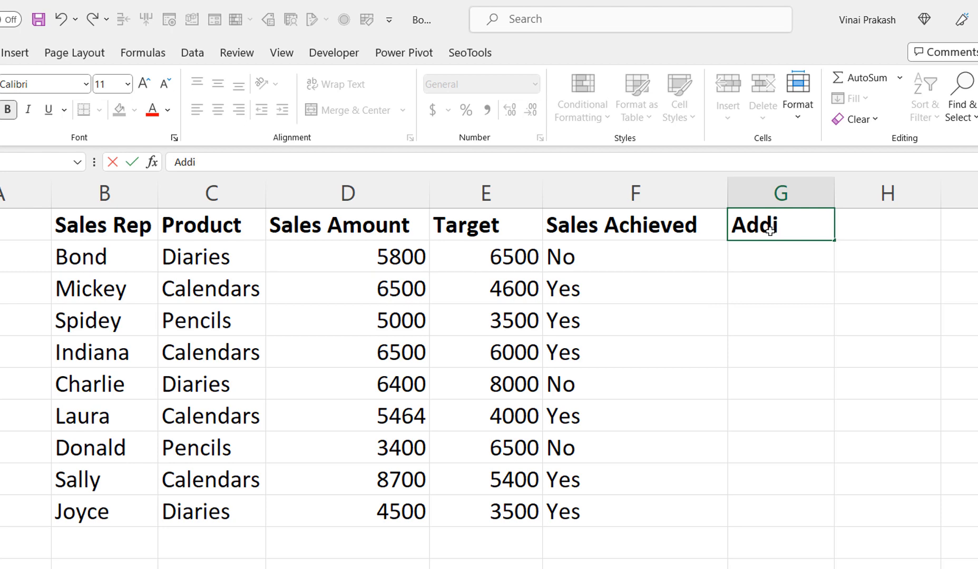
type("tional Sales")
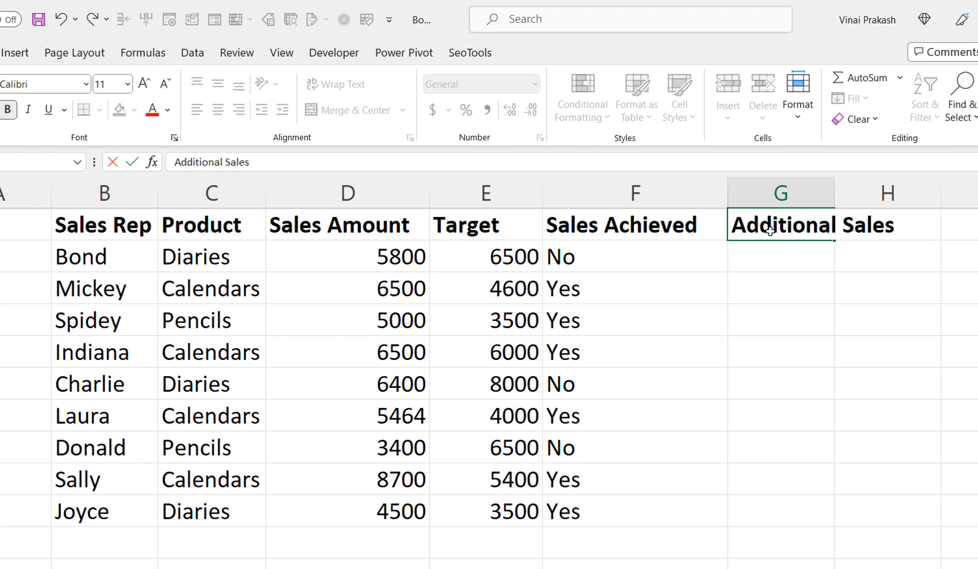
key("Return")
Calculate the difference between sales amount and target in cell G2 with =D2-E2
type("=")
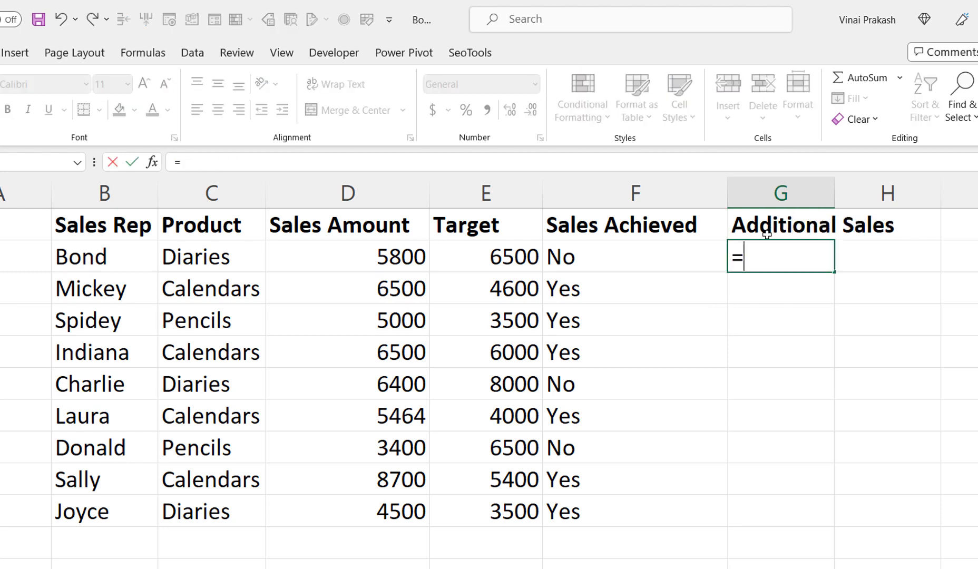
left_click(384, 257)
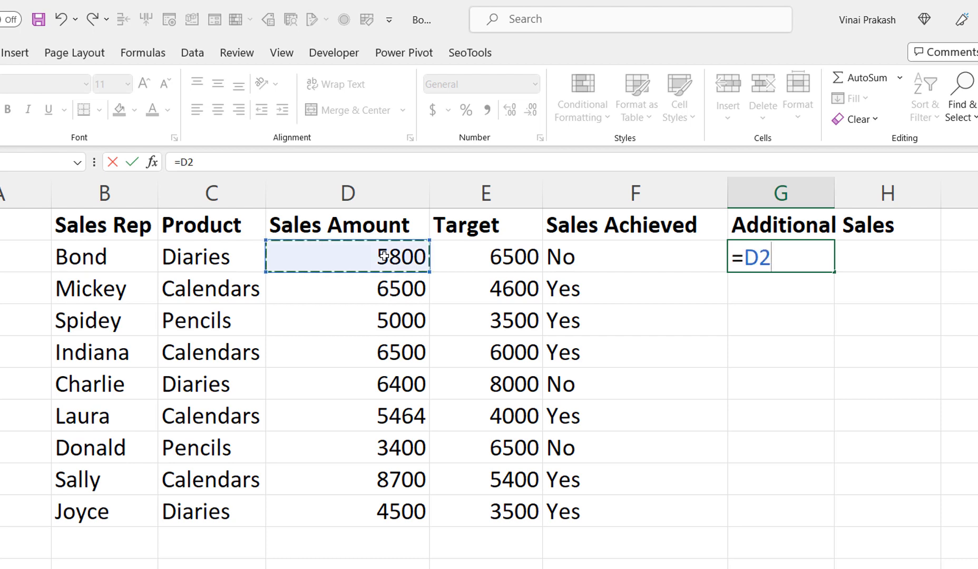
type("-")
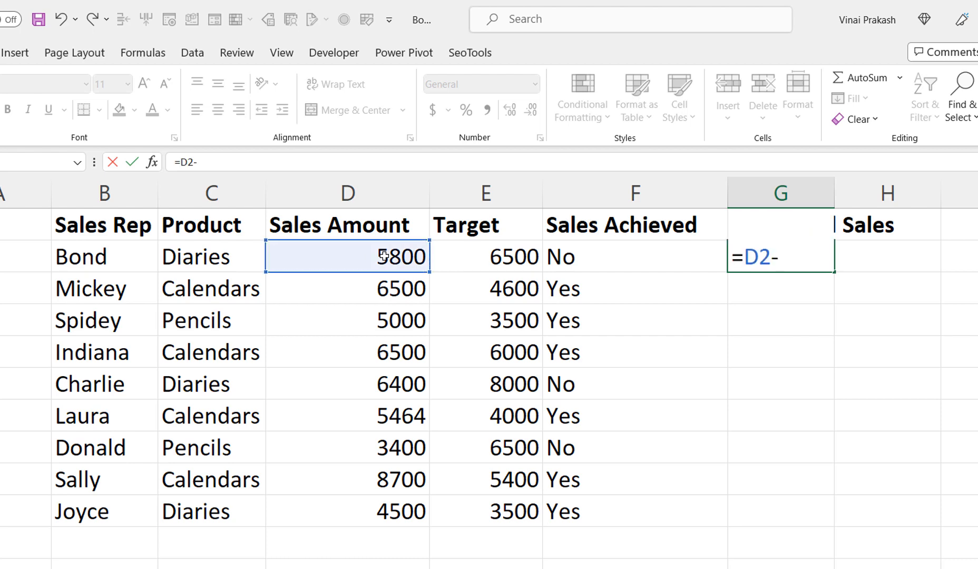
left_click(474, 259)
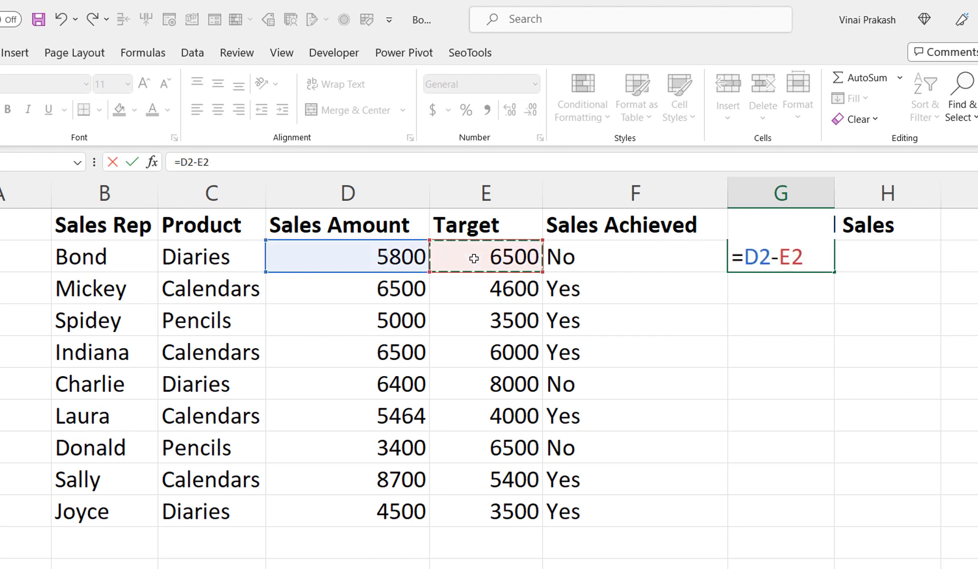
key("Return")
Fill the subtraction formula from G2 down to G10 and inspect the copied formula in G3
left_click(744, 258)
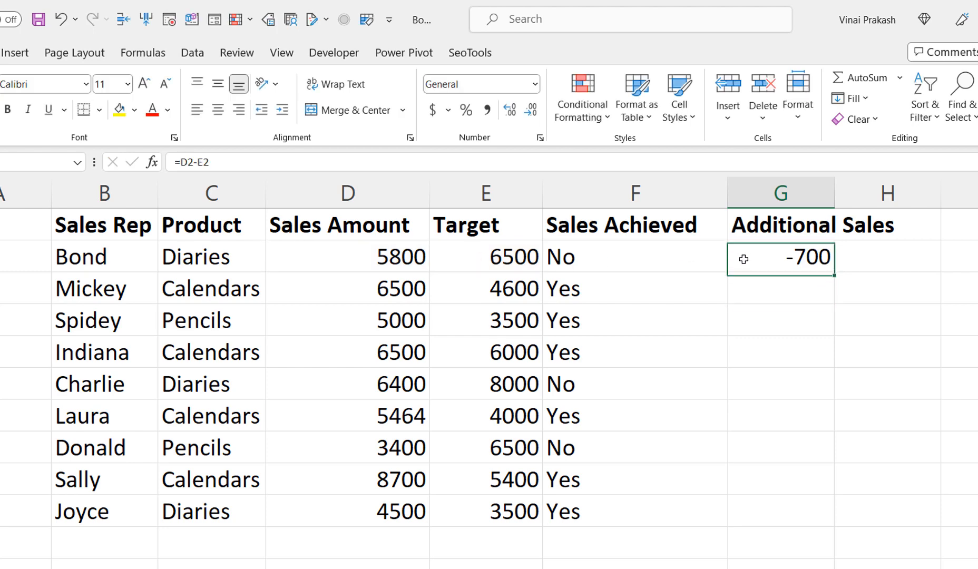
double_click(836, 274)
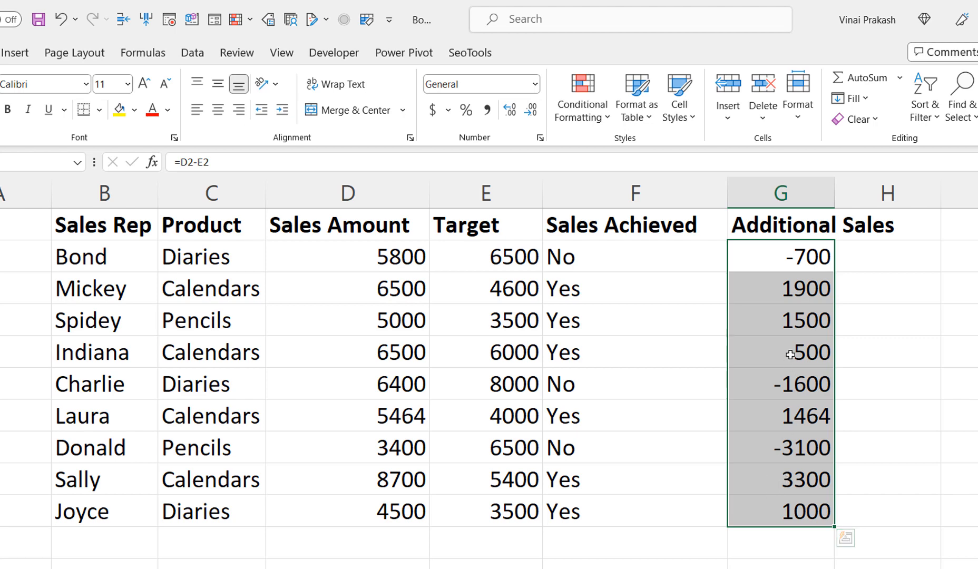
left_click(772, 290)
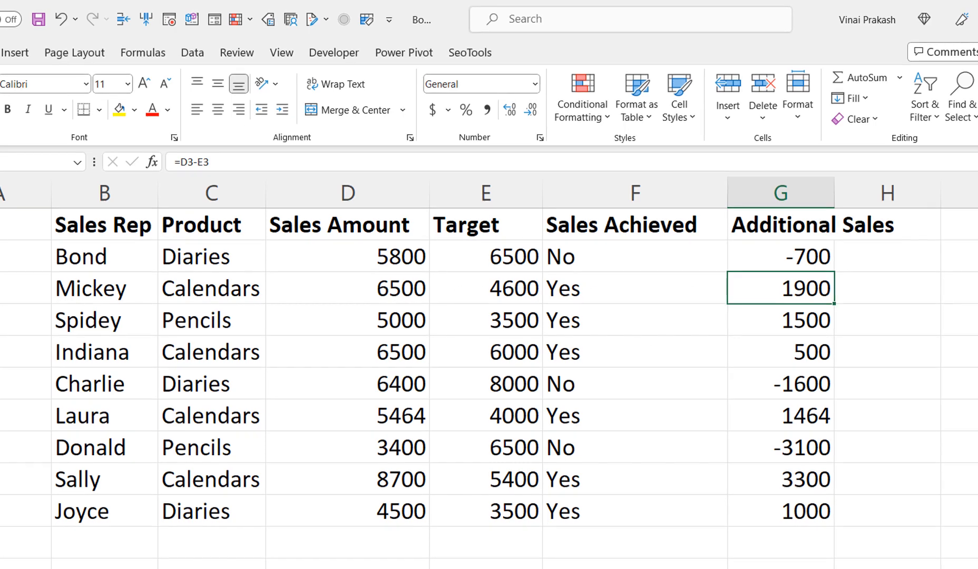
Examine the repeated Calendars and Diaries entries in the Product column
left_click(104, 565)
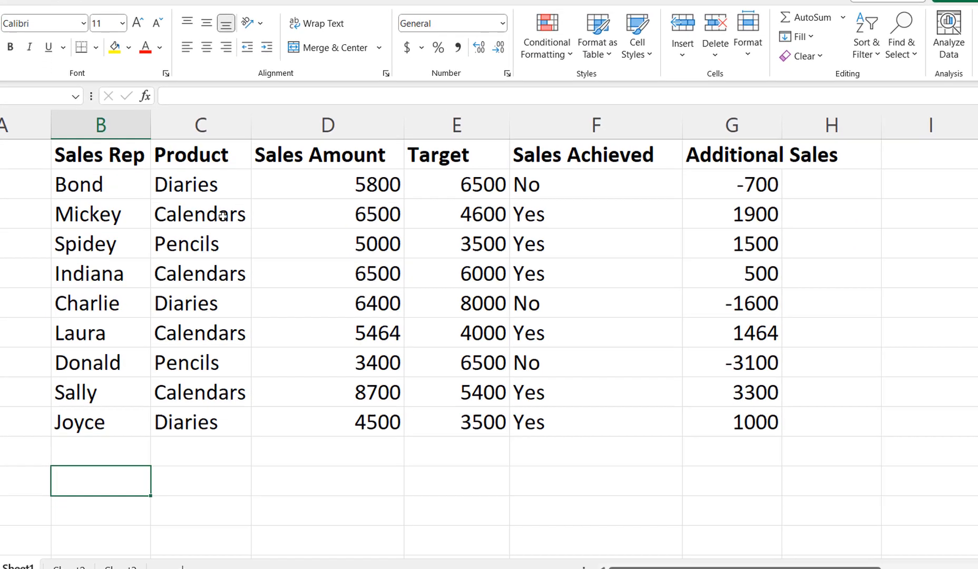
left_click(223, 216)
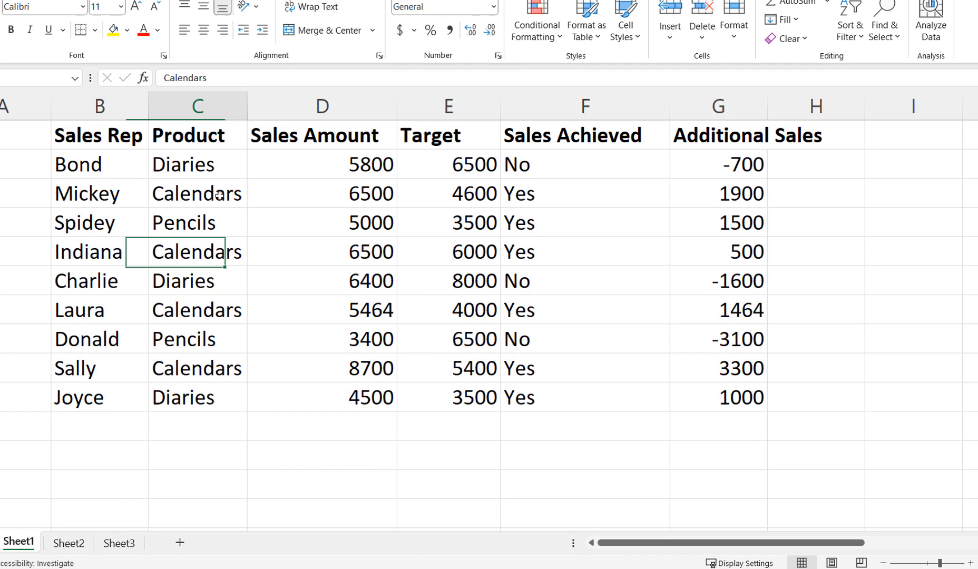
left_click(208, 254)
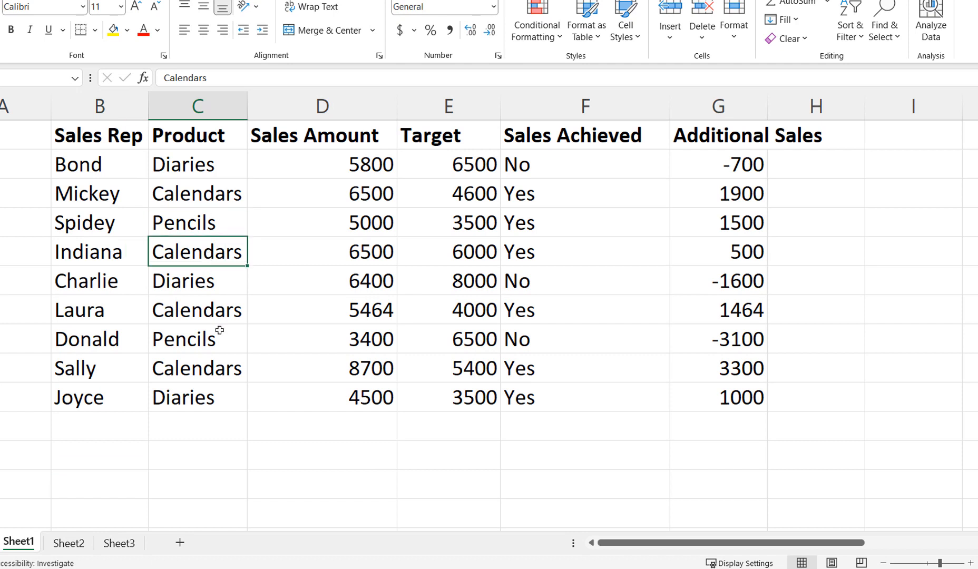
left_click(221, 313)
left_click(228, 369)
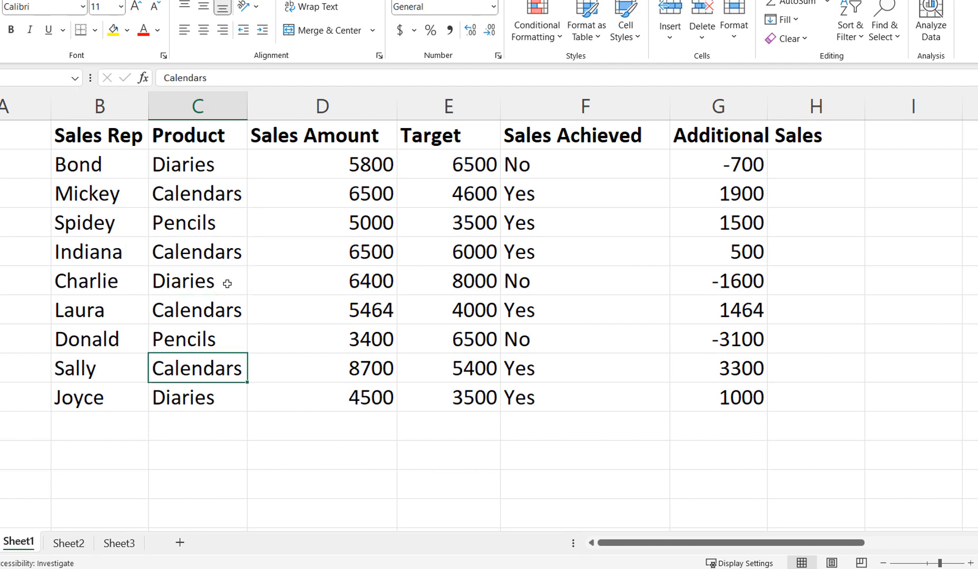
left_click(223, 160)
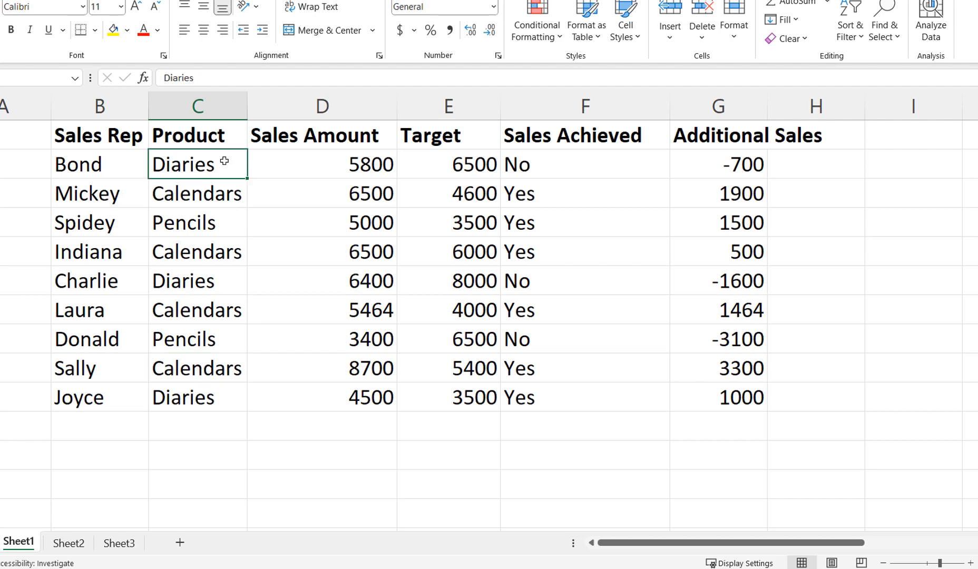
left_click(217, 282)
left_click(224, 399)
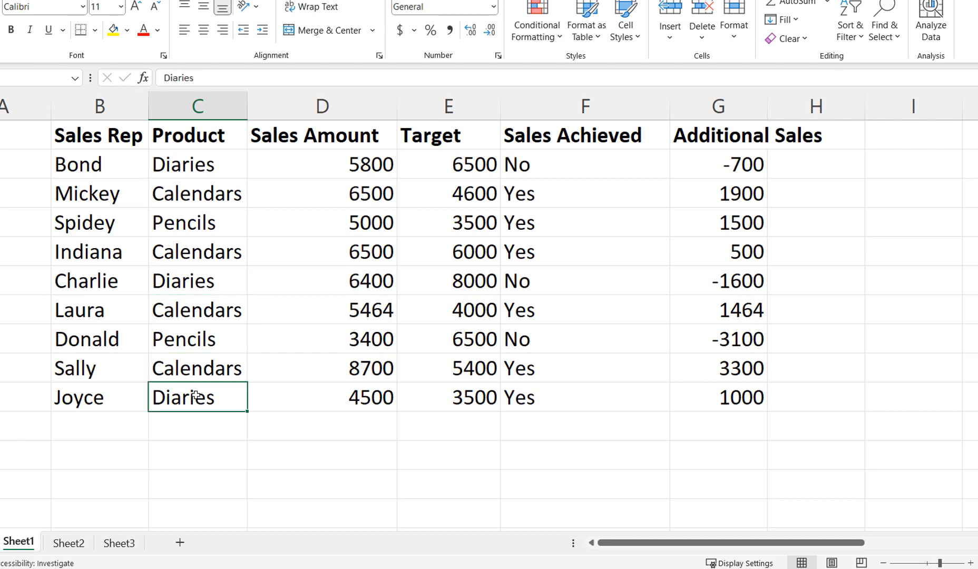
Enter the label SUMIF in cell B12 and the product name Calendars in C12
left_click(82, 453)
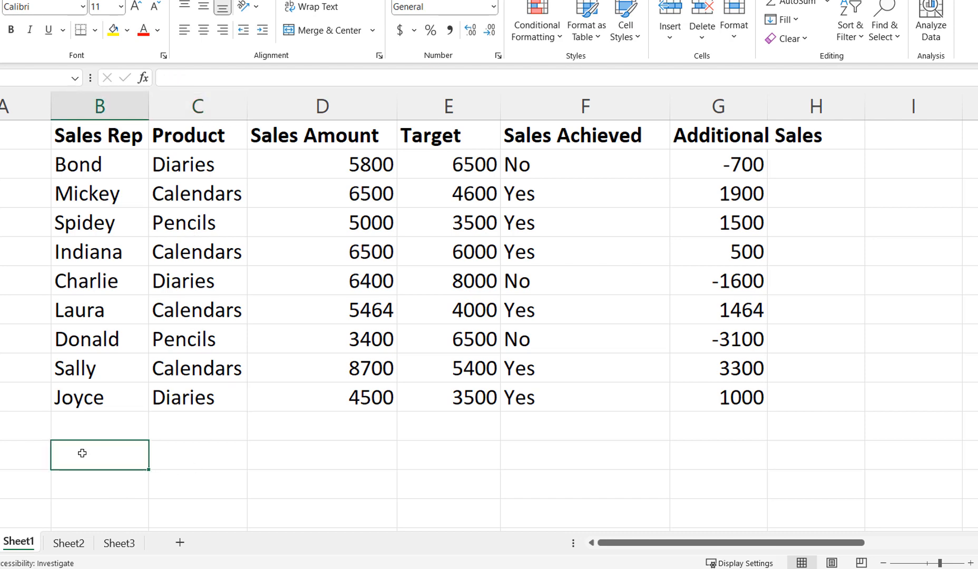
type("SUMIF")
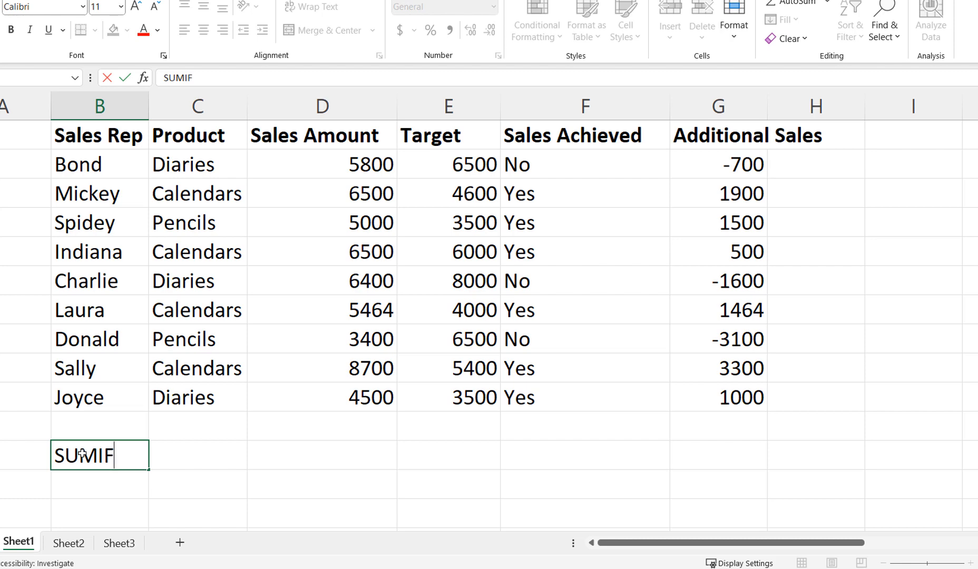
key("Tab")
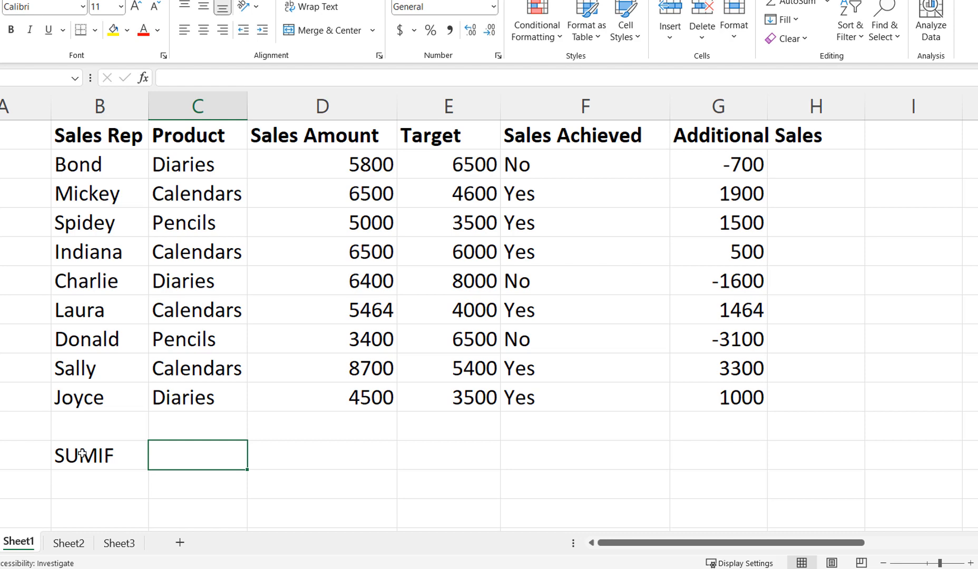
type("Calende")
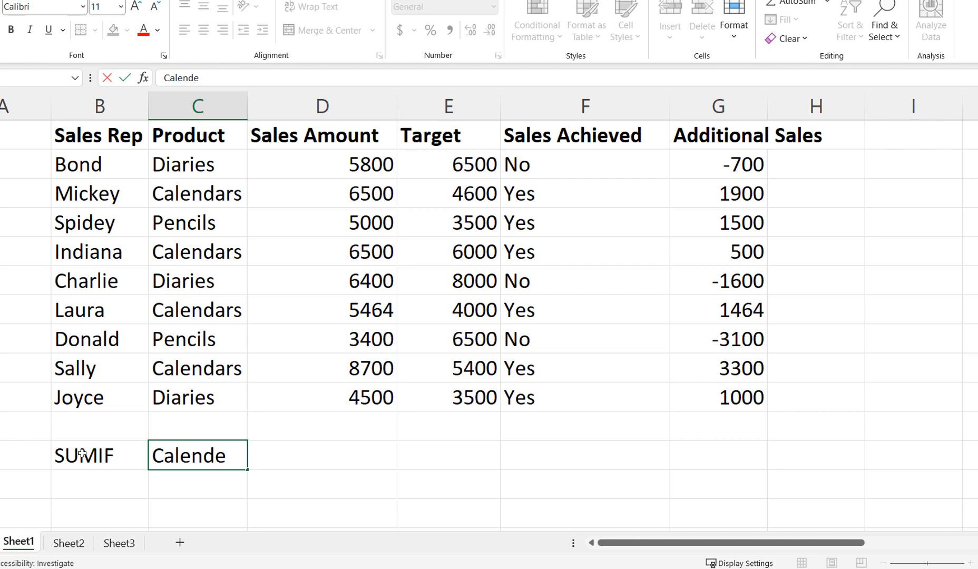
key("BackSpace")
type("ars")
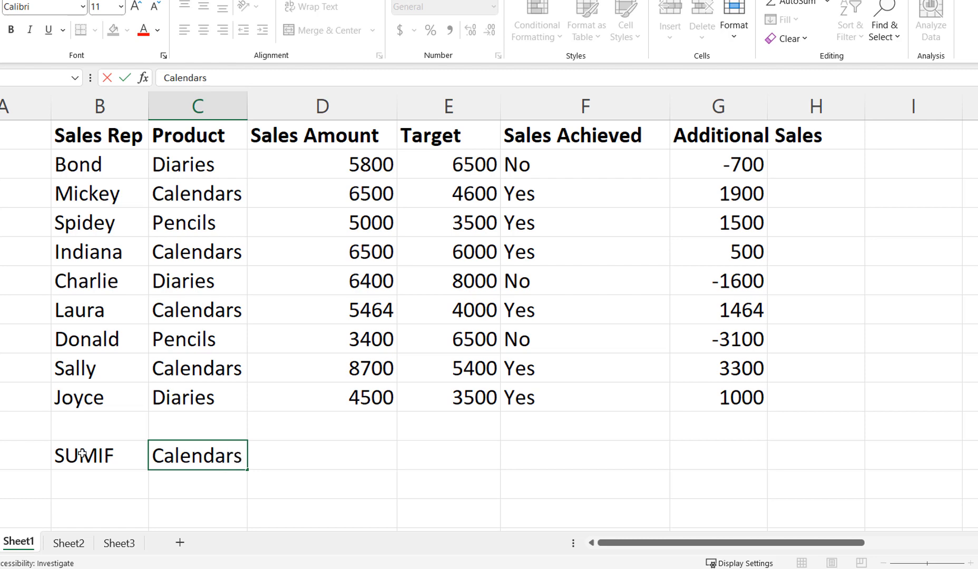
Total the calendar sales in cell D12 with =SUMIF(C2:C10,"calendars",D2:D10)
key("Tab")
type("=SUMIF")
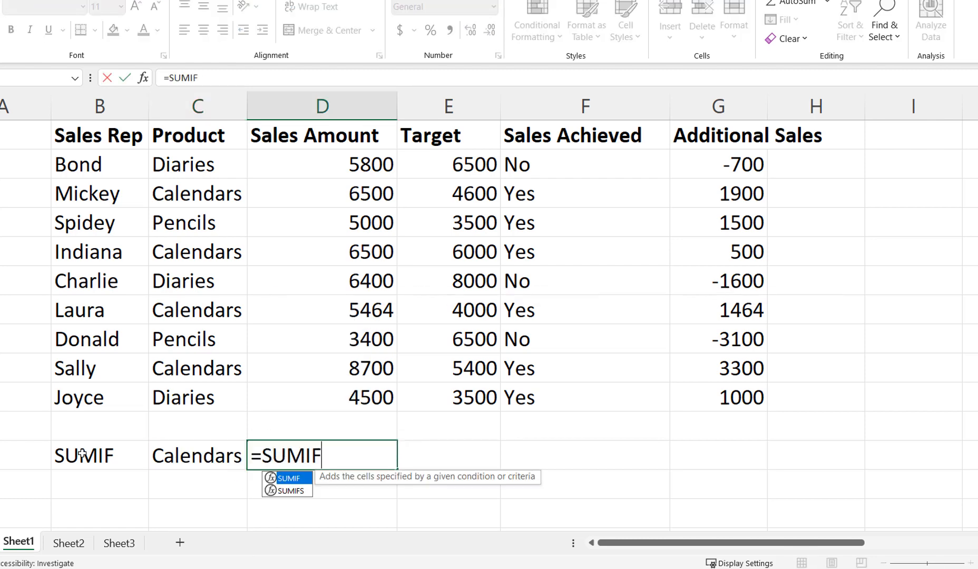
type("(")
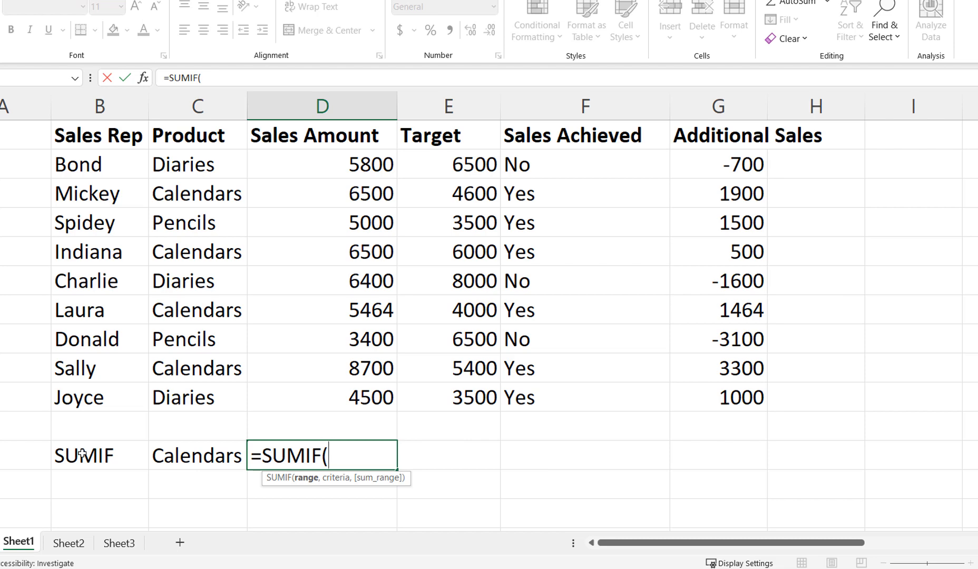
left_click(204, 166)
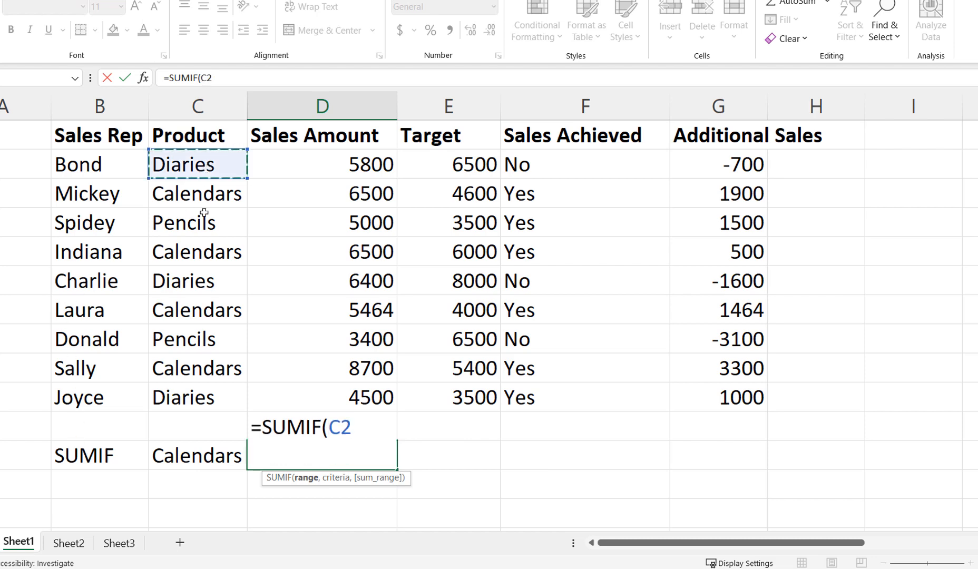
left_click_drag(205, 213, 207, 407)
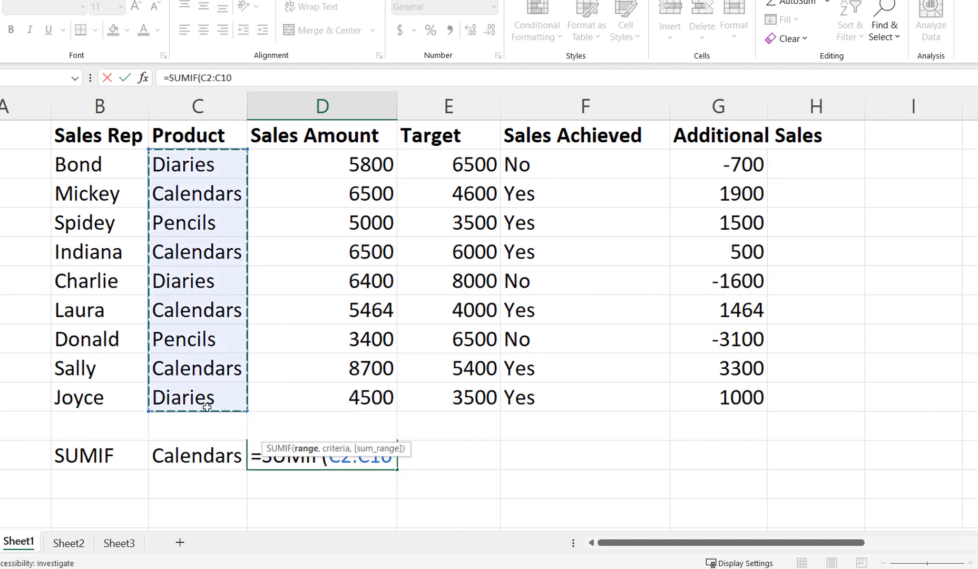
type(",")
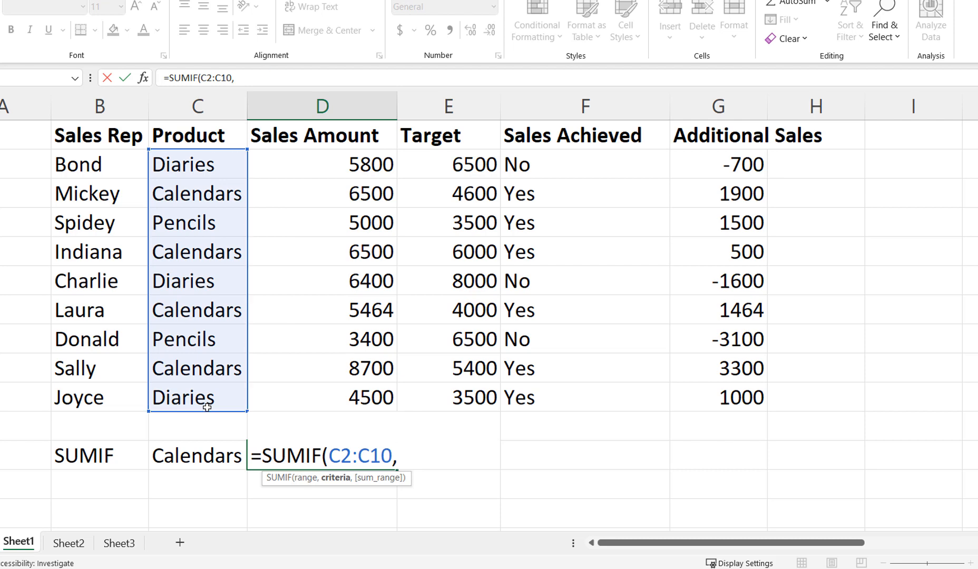
type("\"cale")
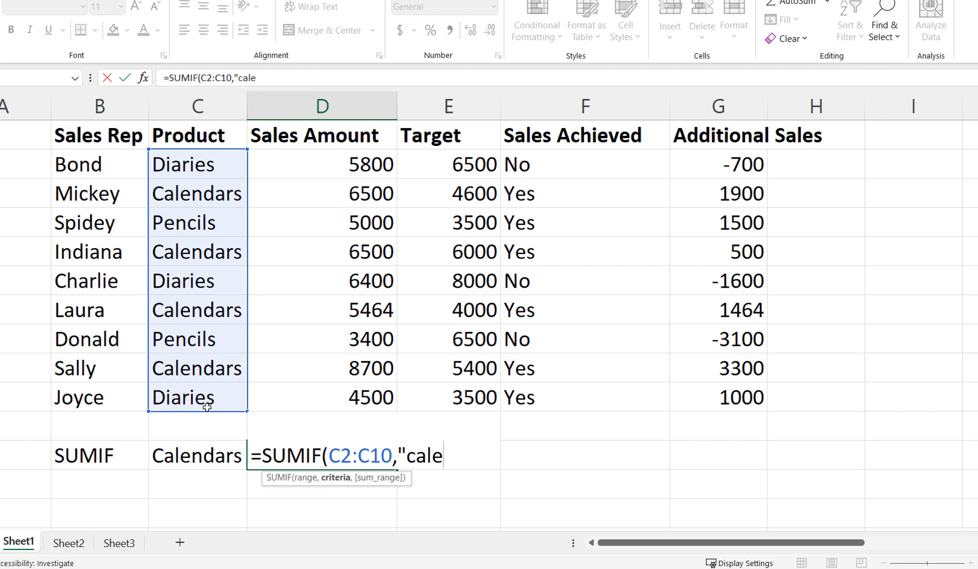
type("ndars")
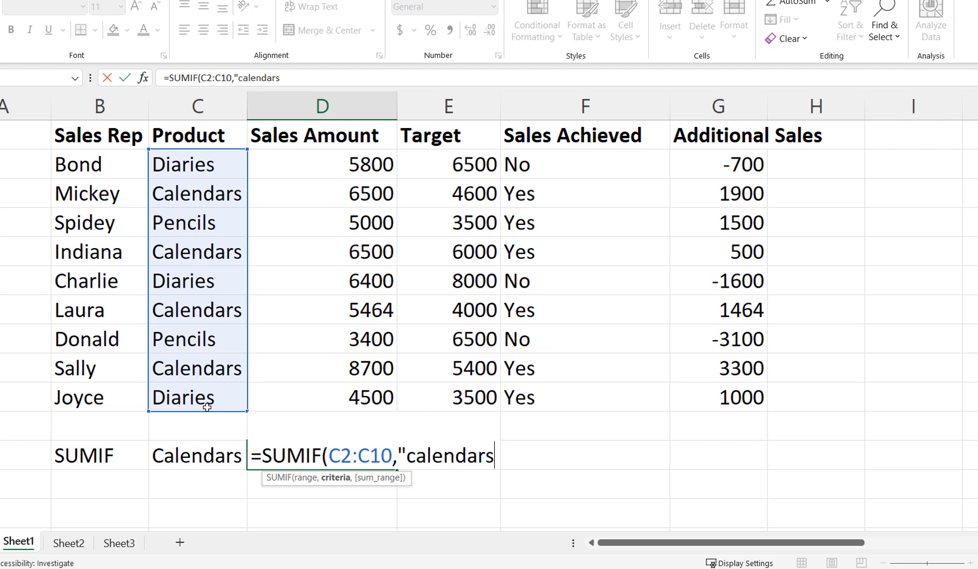
type("\",")
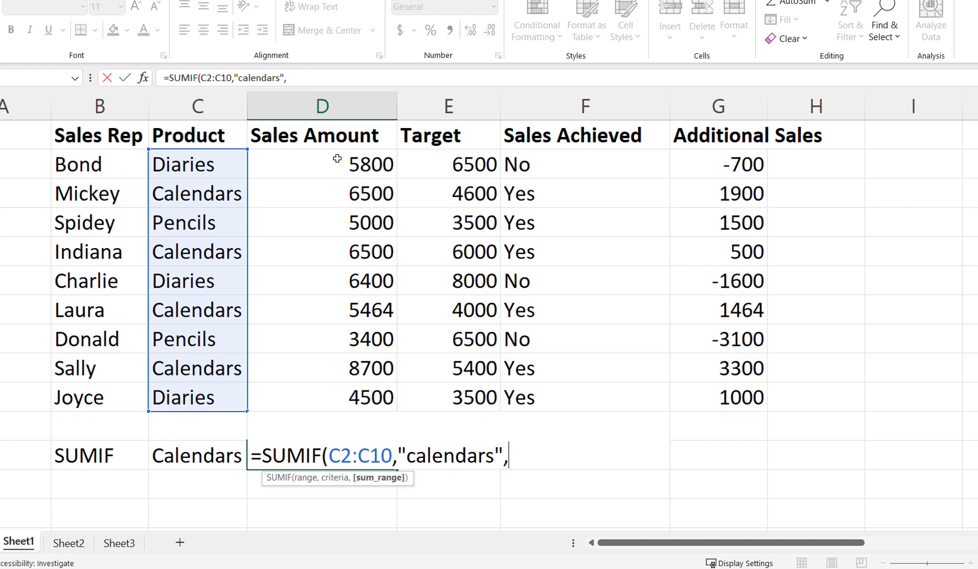
left_click_drag(336, 159, 332, 393)
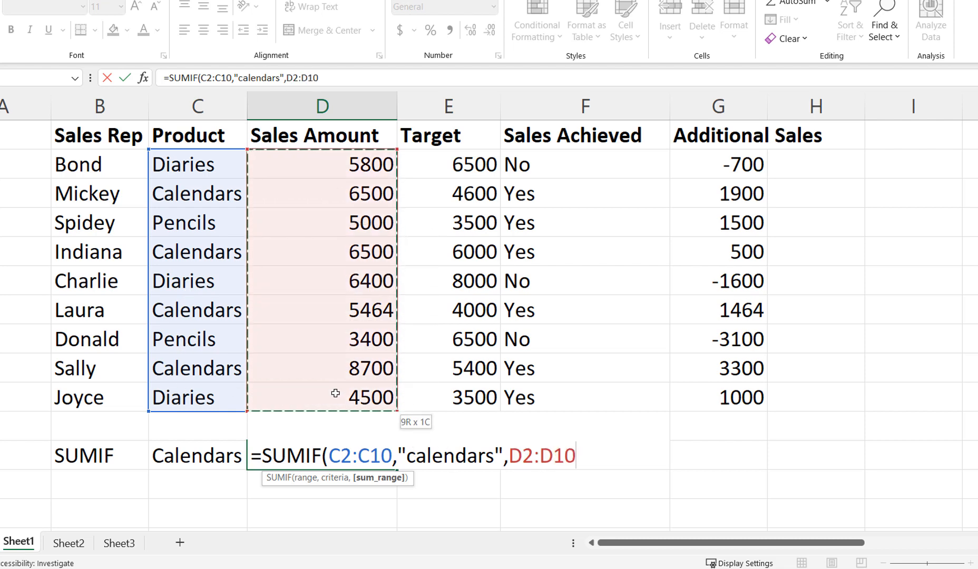
type(")")
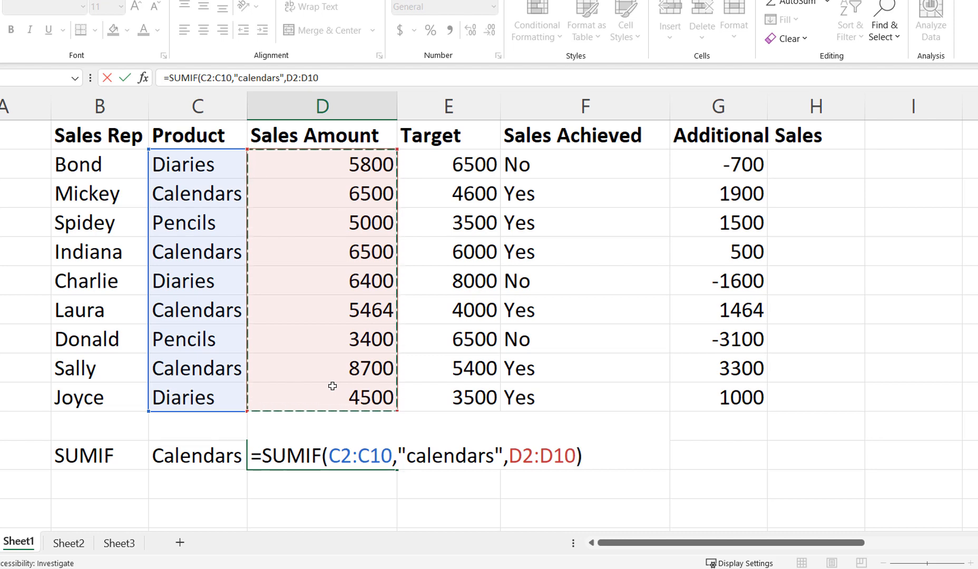
key("Return")
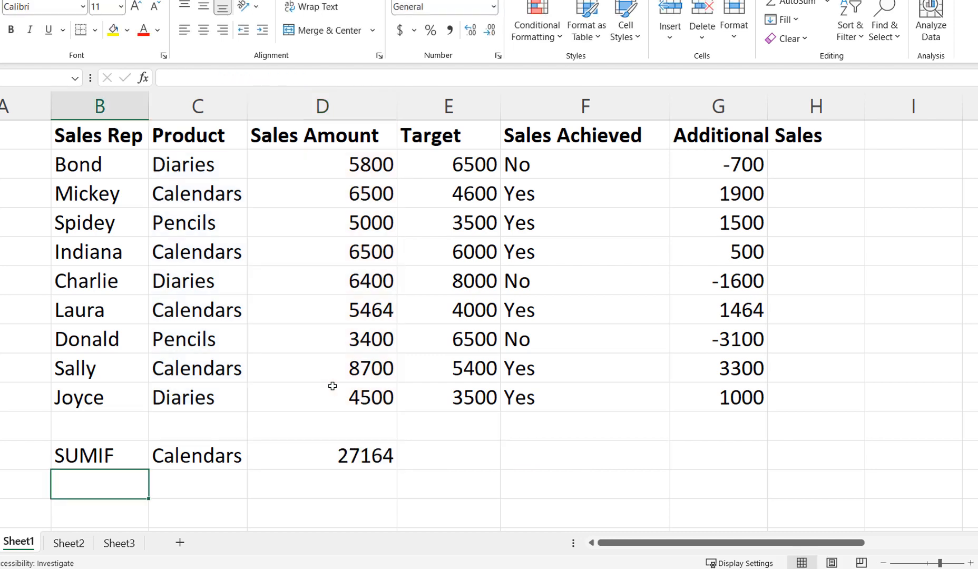
Check the SUMIF total in D12 against the sum of the four Calendars sales amounts in D3, D5, D7 and D9
left_click(322, 459)
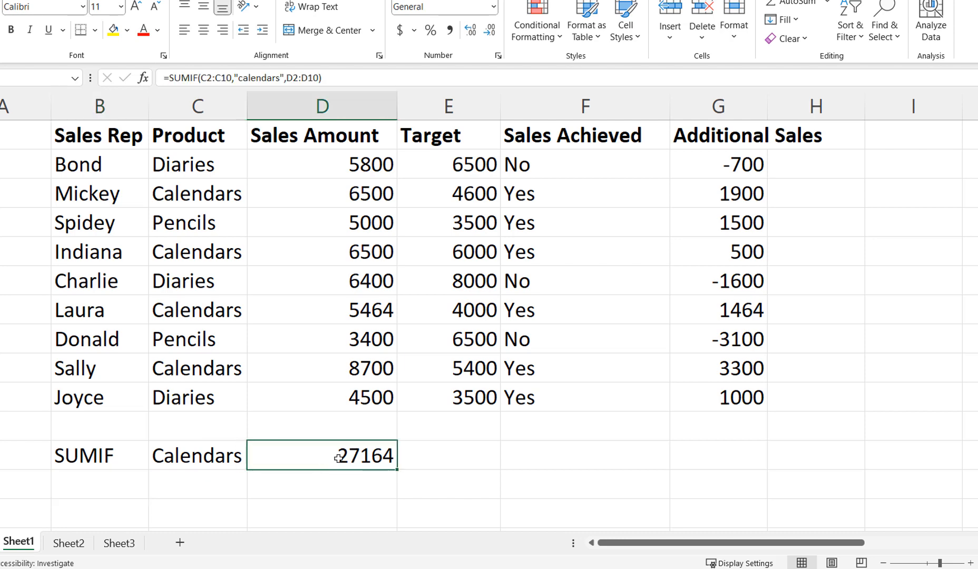
left_click(347, 199)
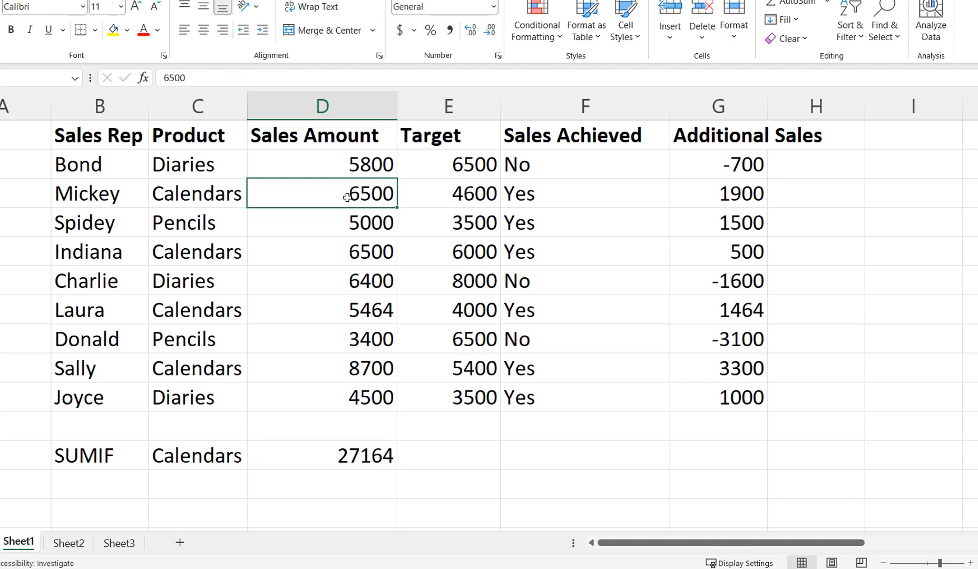
left_click(341, 255, "ctrl")
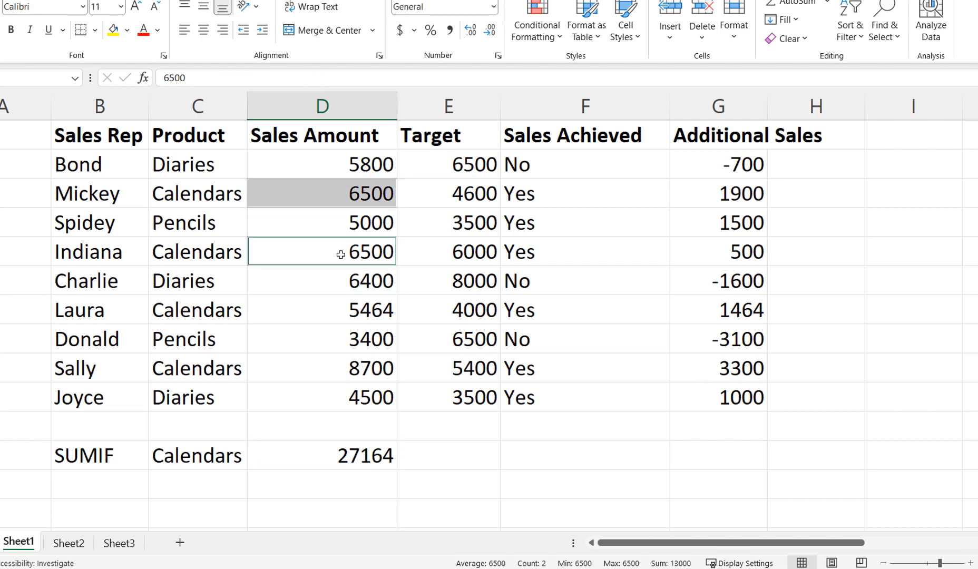
left_click(335, 317, "ctrl")
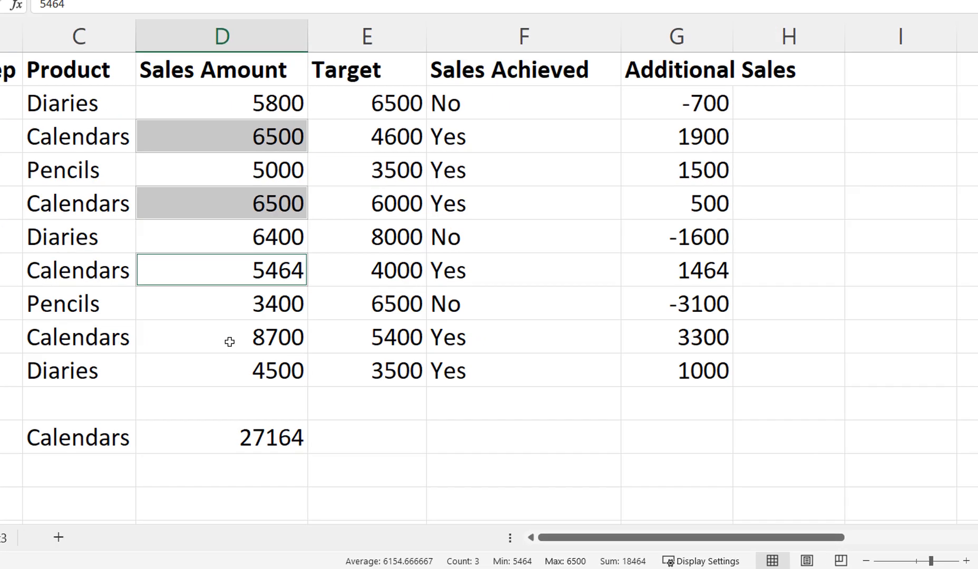
left_click(327, 373, "ctrl")
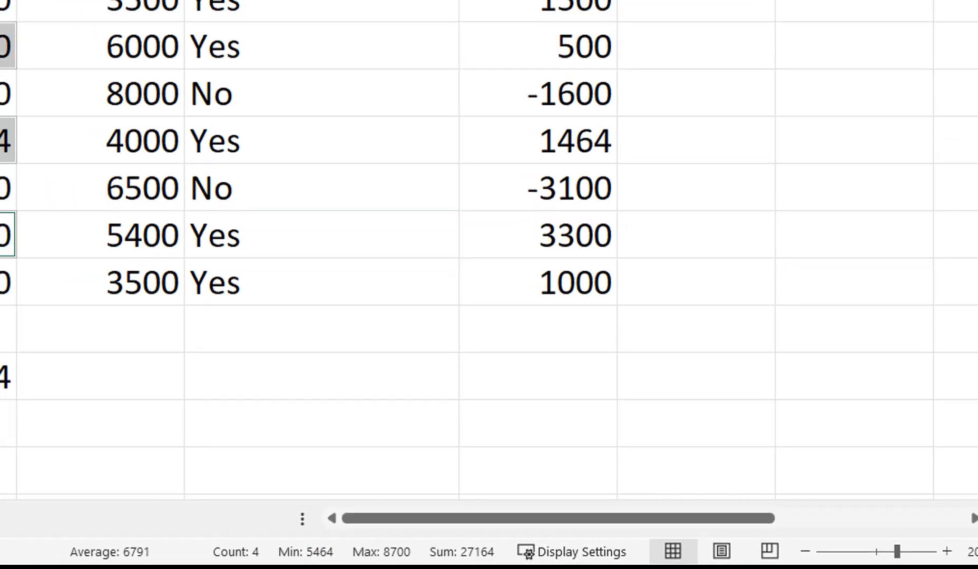
Change the criterion of the SUMIF formula in D12 to "diaries" and review the updated formula
left_click(42, 413)
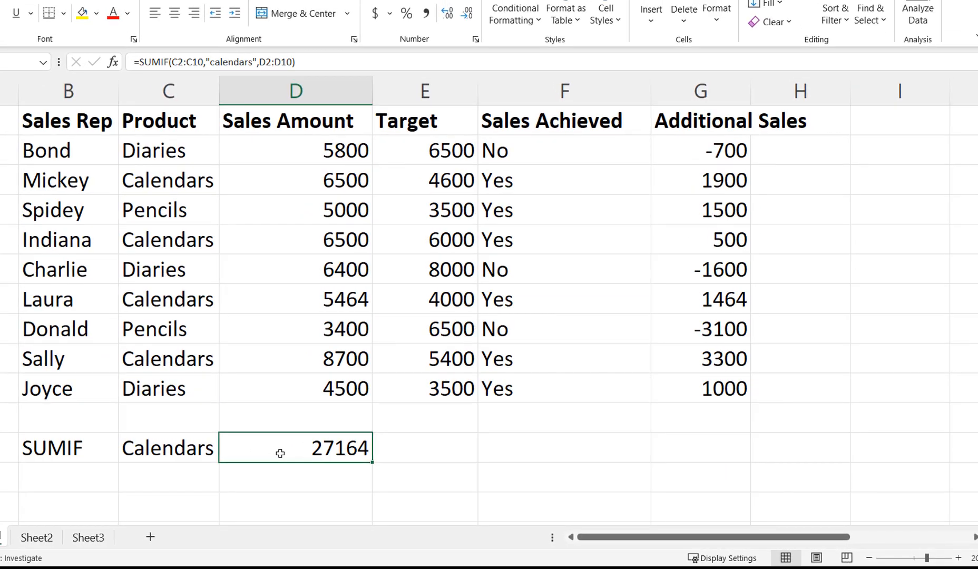
double_click(280, 453)
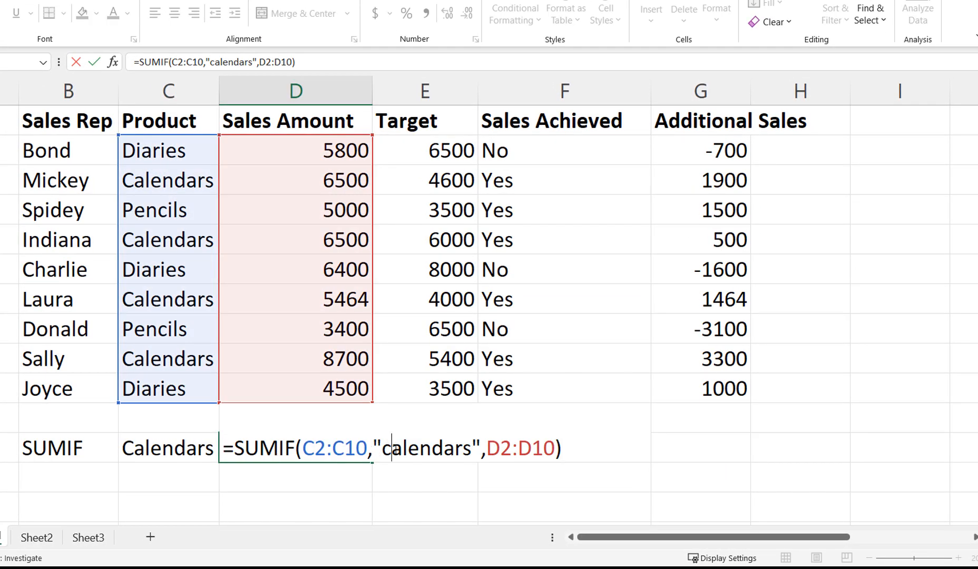
left_click_drag(382, 448, 472, 449)
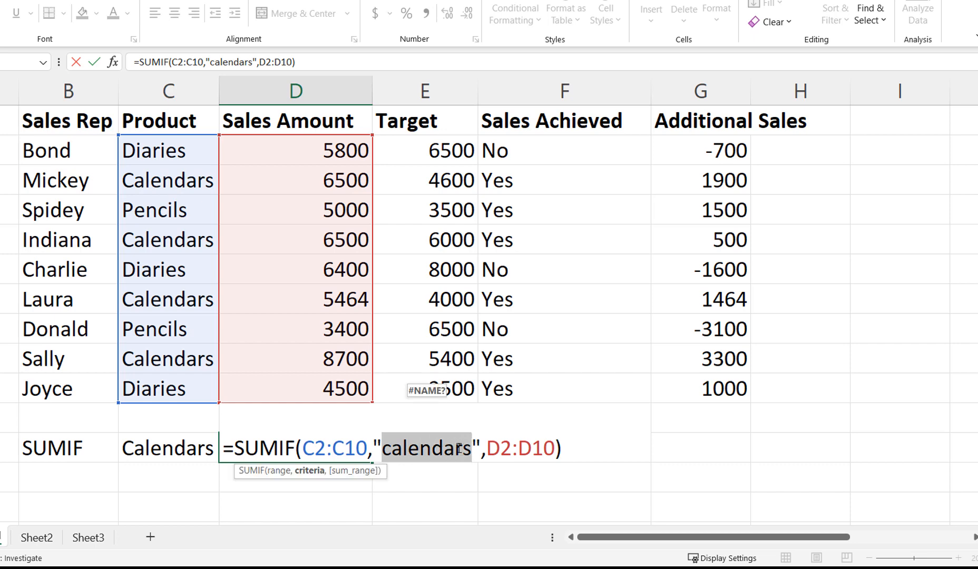
type("diari")
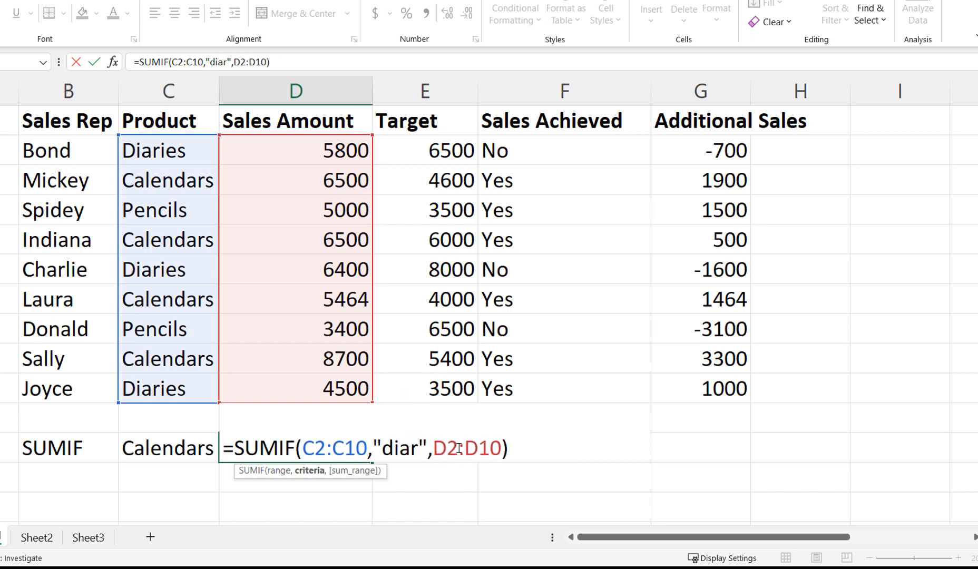
type("es")
key("Return")
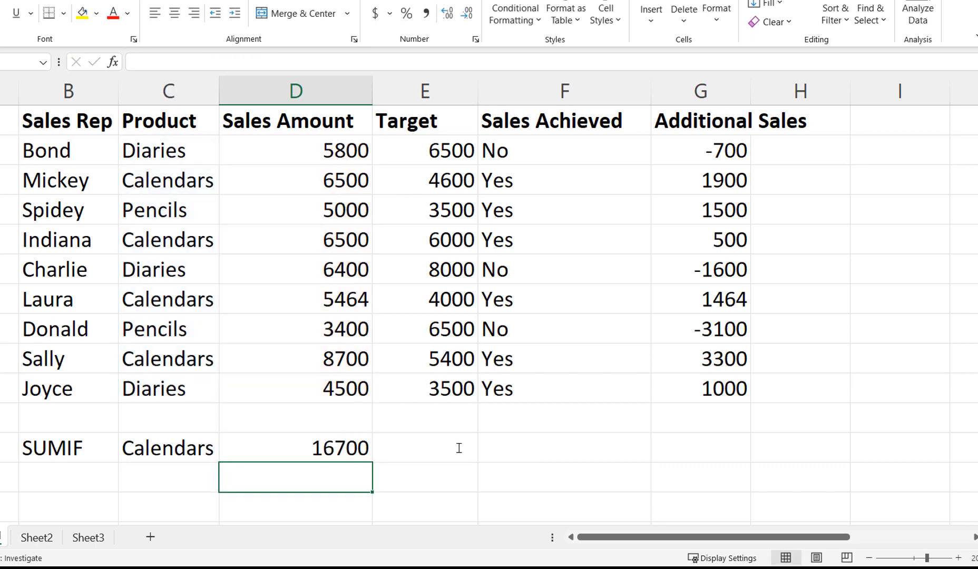
left_click(308, 448)
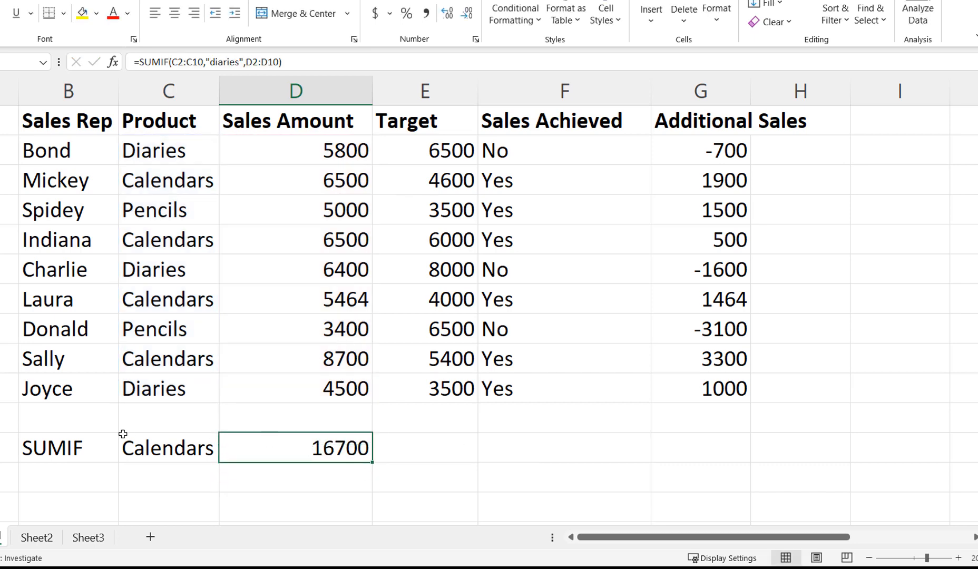
Fill the Calendars label cell C12 with yellow
left_click(153, 451)
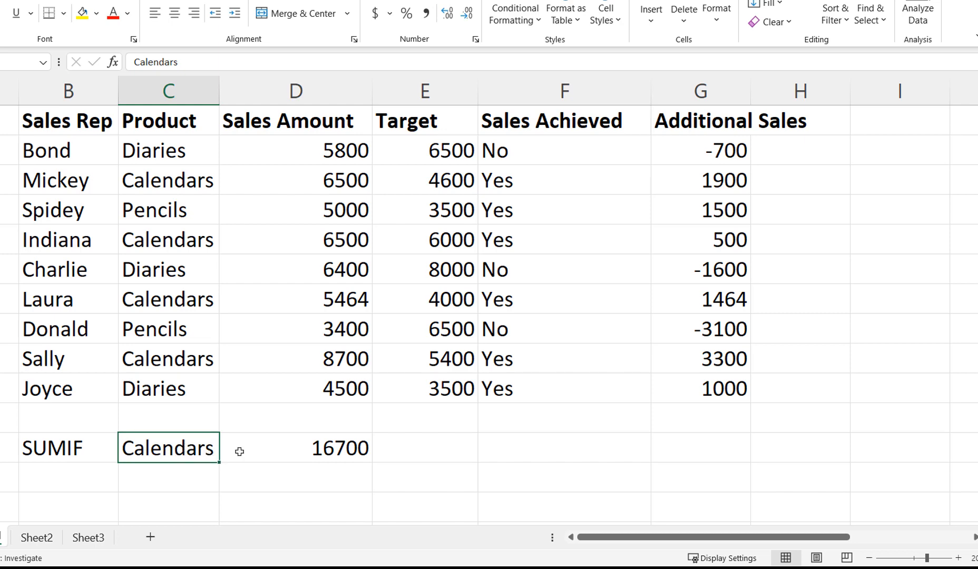
left_click(286, 452)
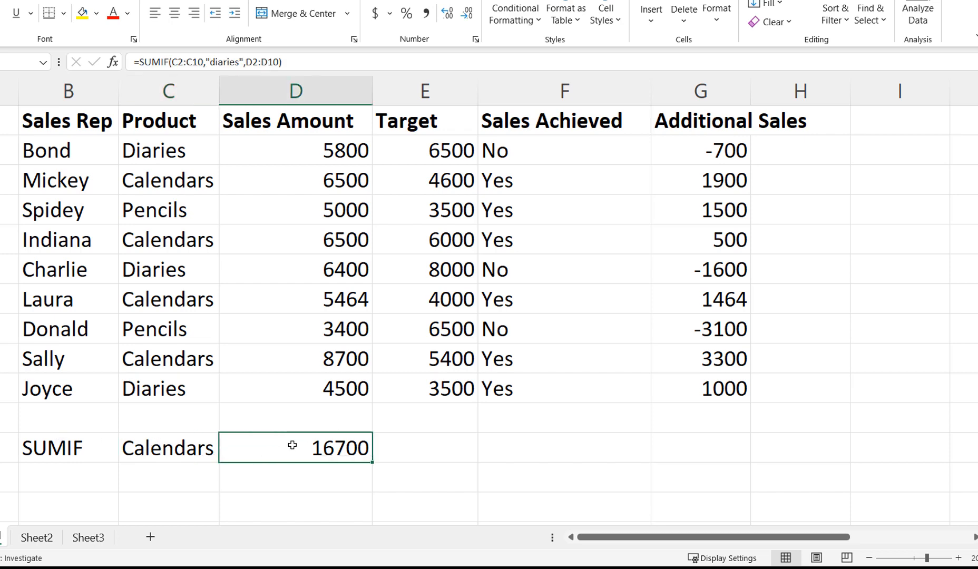
left_click(162, 441)
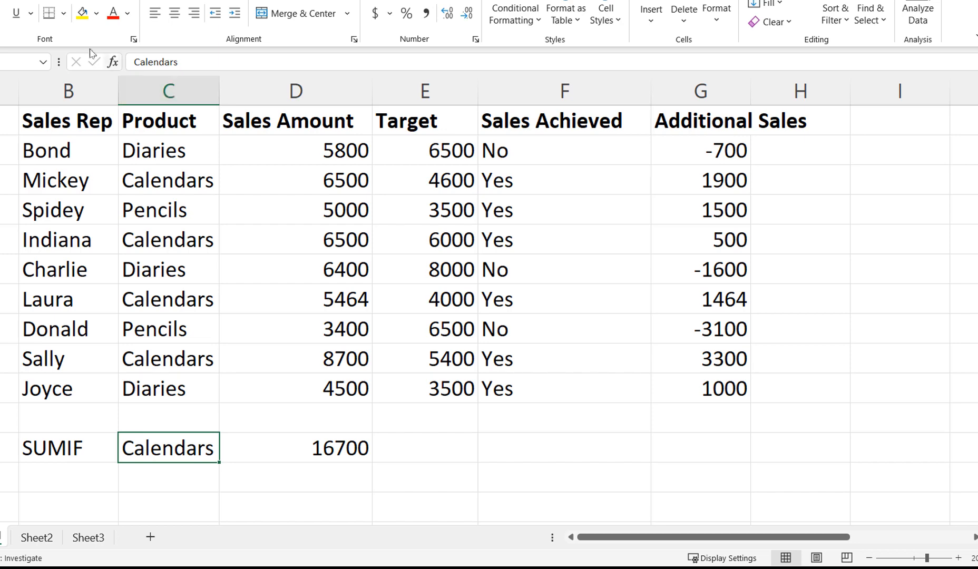
left_click(80, 14)
Replace the "diaries" criterion in D12's formula with a reference to cell C12, giving =SUMIF(C2:C10,C12,D2:D10)
left_click(318, 450)
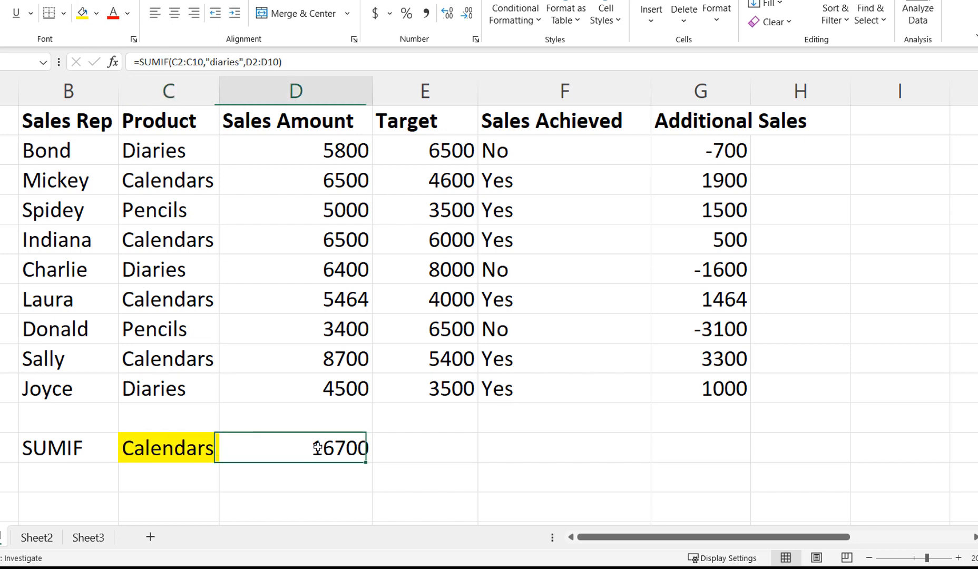
double_click(318, 448)
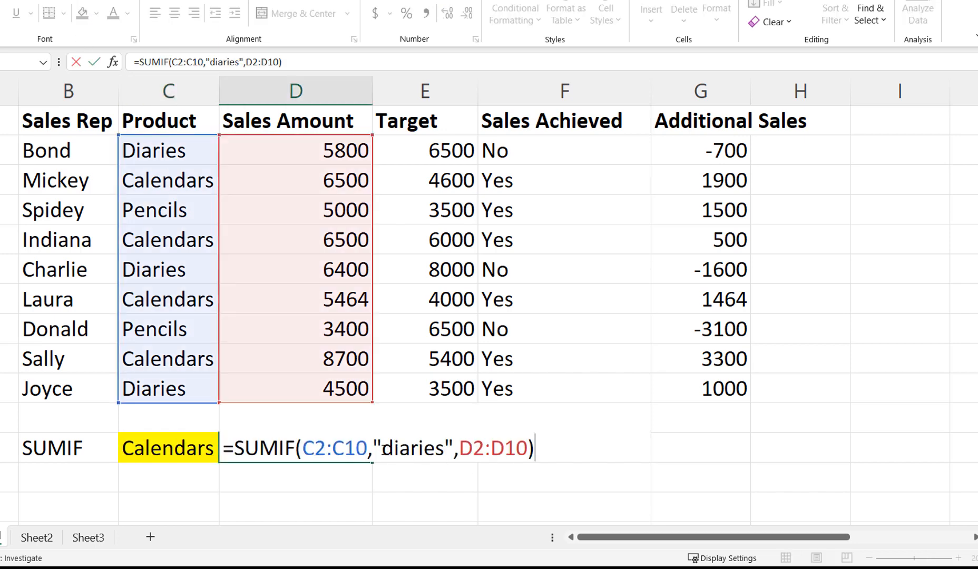
left_click_drag(378, 449, 445, 448)
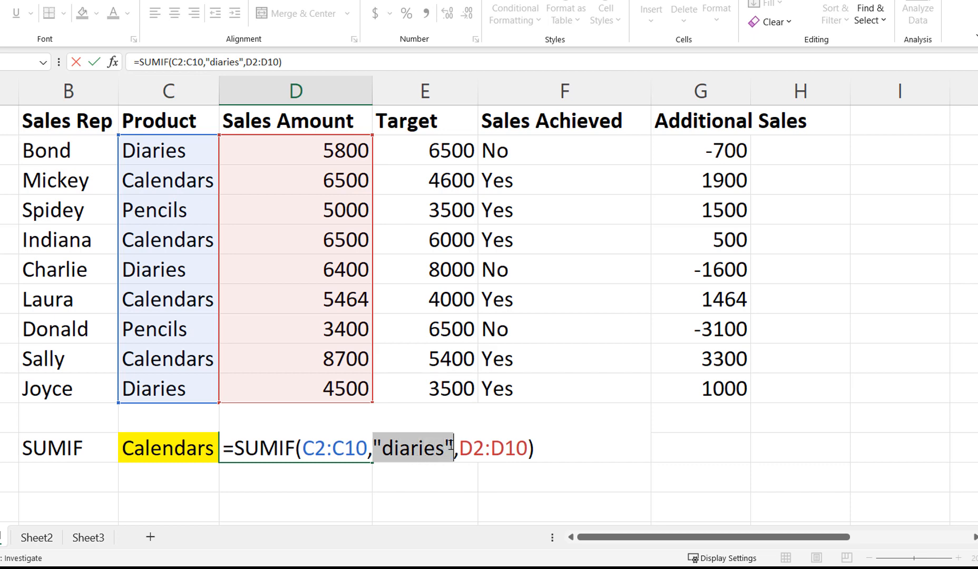
key("Delete")
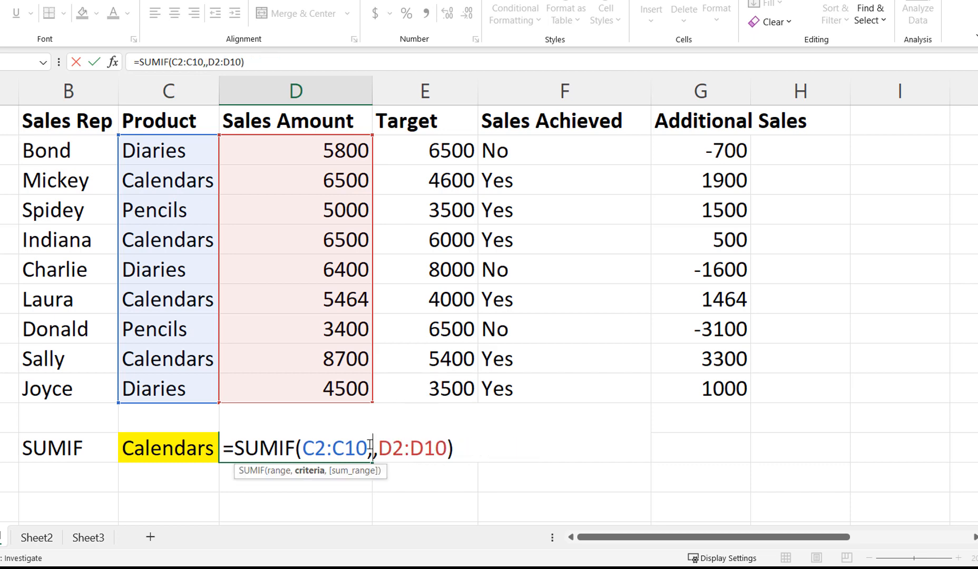
left_click(144, 452)
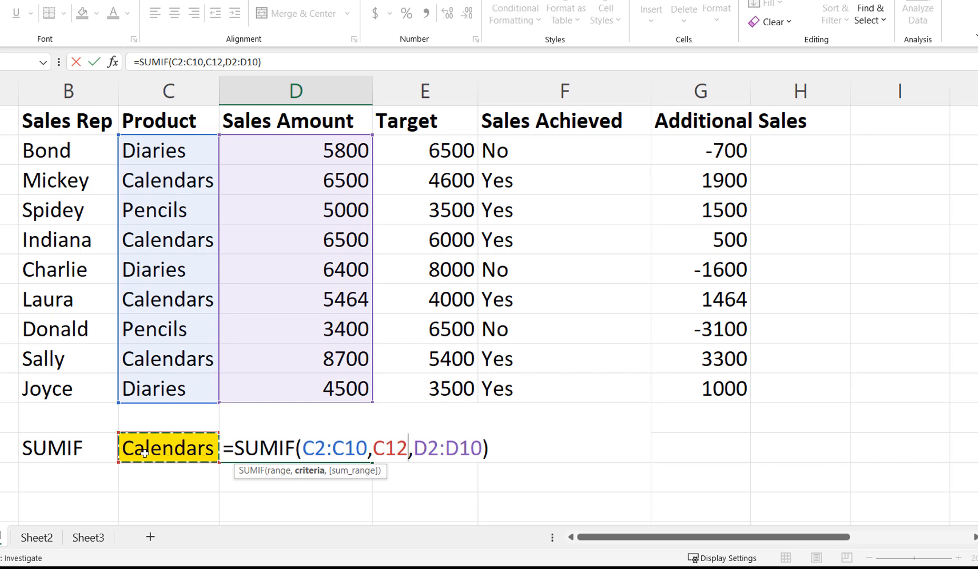
key("Return")
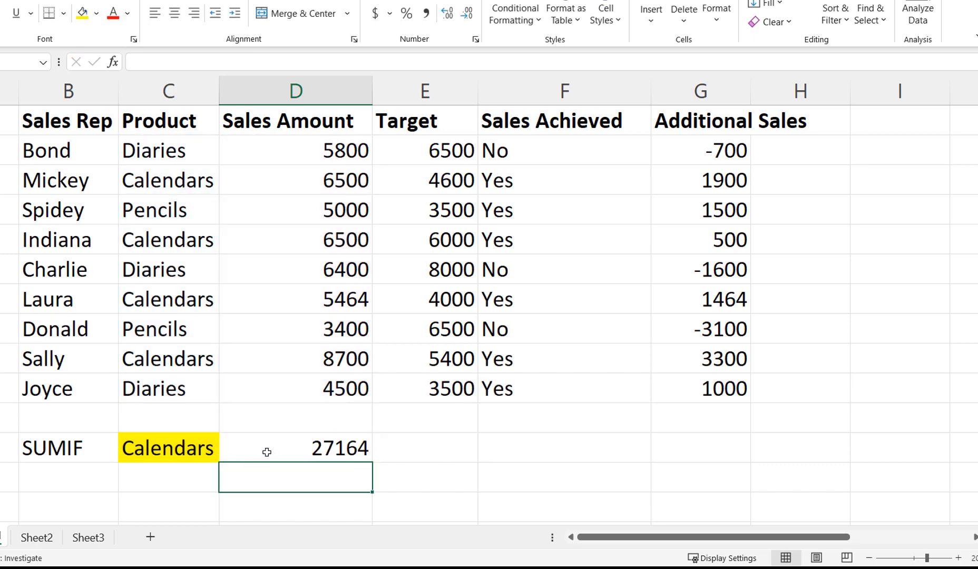
Change the product name in the yellow criterion cell C12 to Diaries
left_click(180, 449)
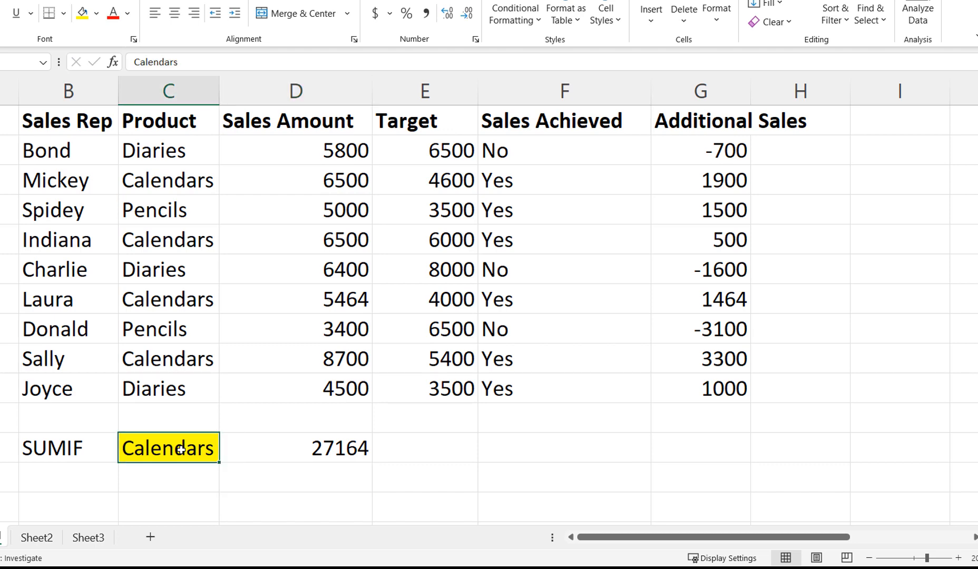
type("Dia")
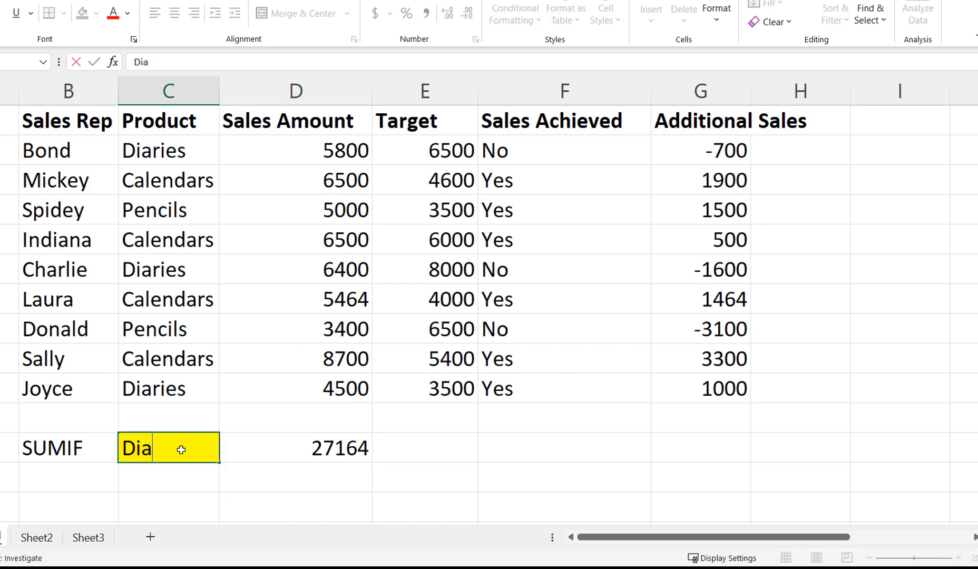
type("ries")
key("Return")
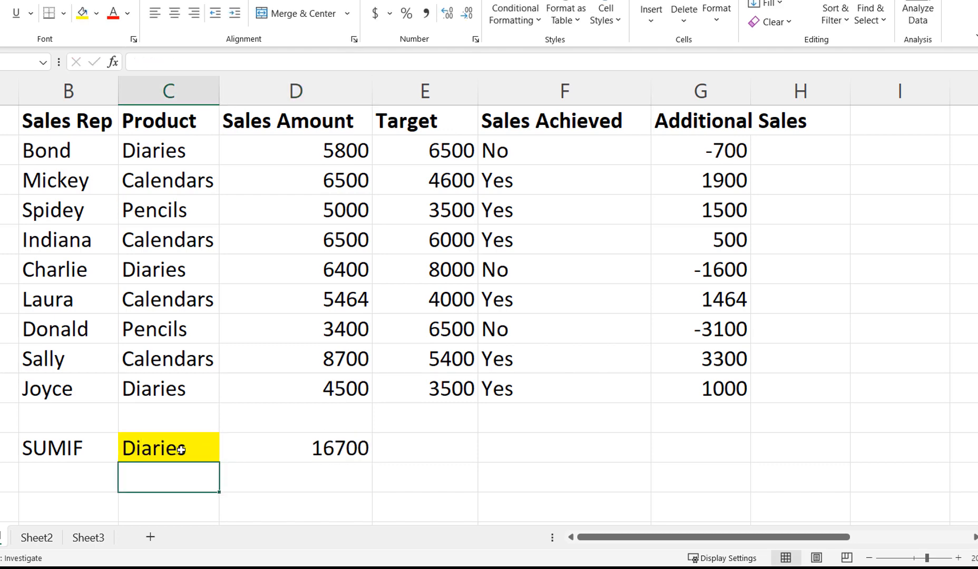
Check the SUMIF total in D12 against the sum of the Diaries sales amounts in D2, D6 and D10, and review its formula
left_click(331, 444)
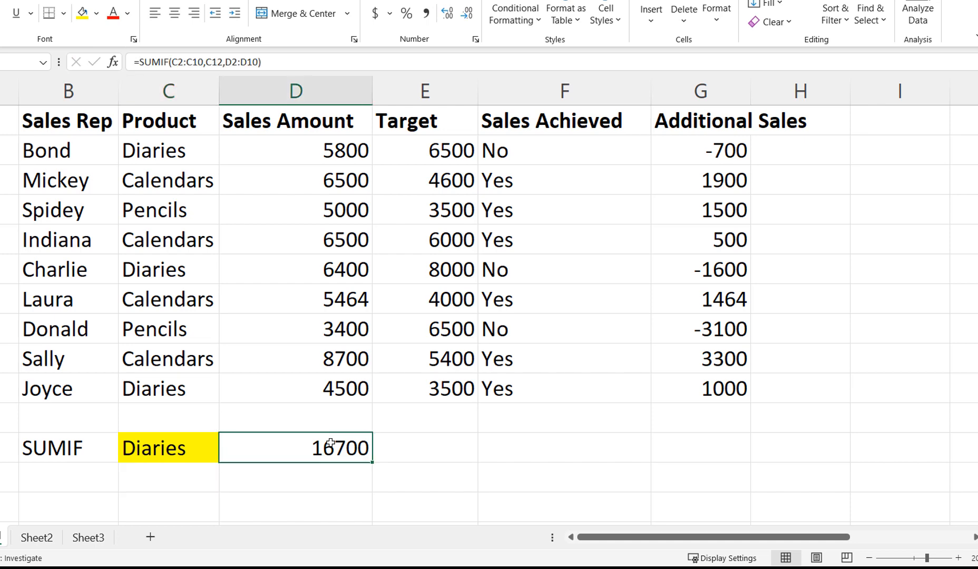
left_click(323, 391)
left_click(328, 271, "ctrl")
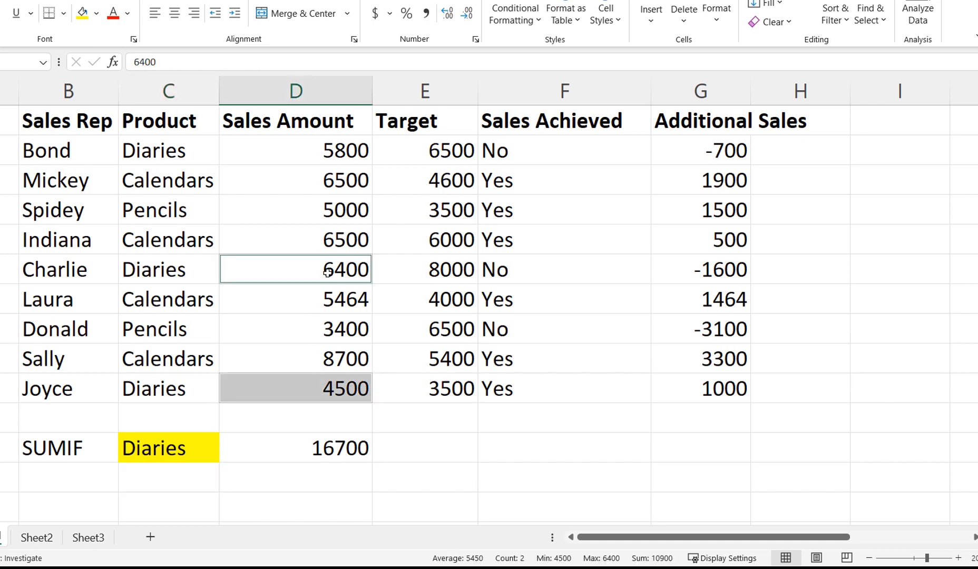
left_click(318, 151, "ctrl")
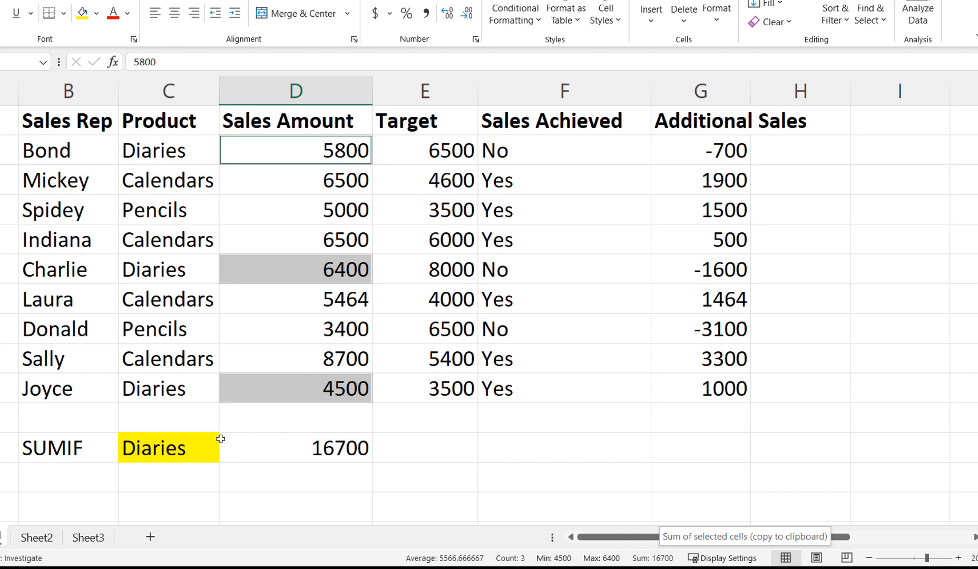
left_click(279, 454)
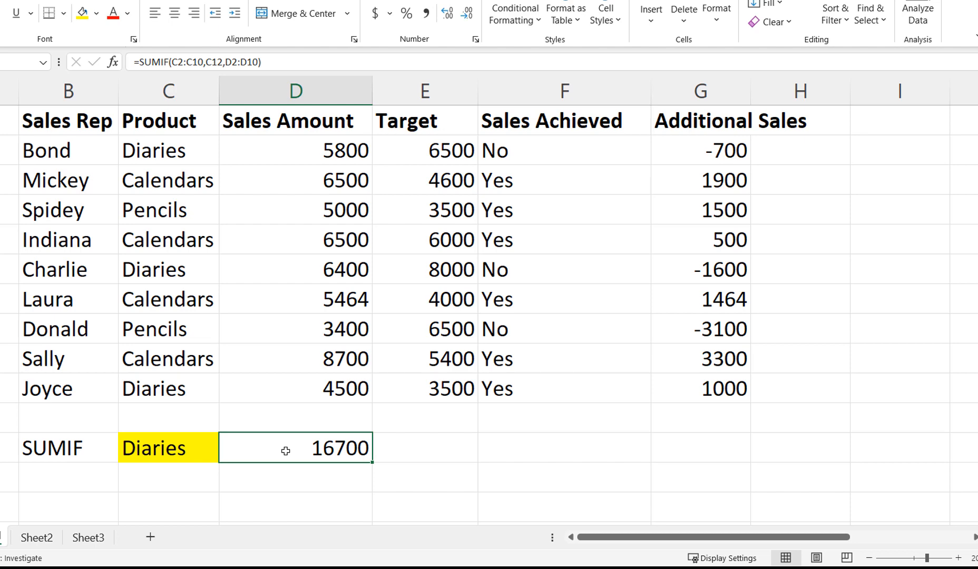
double_click(285, 451)
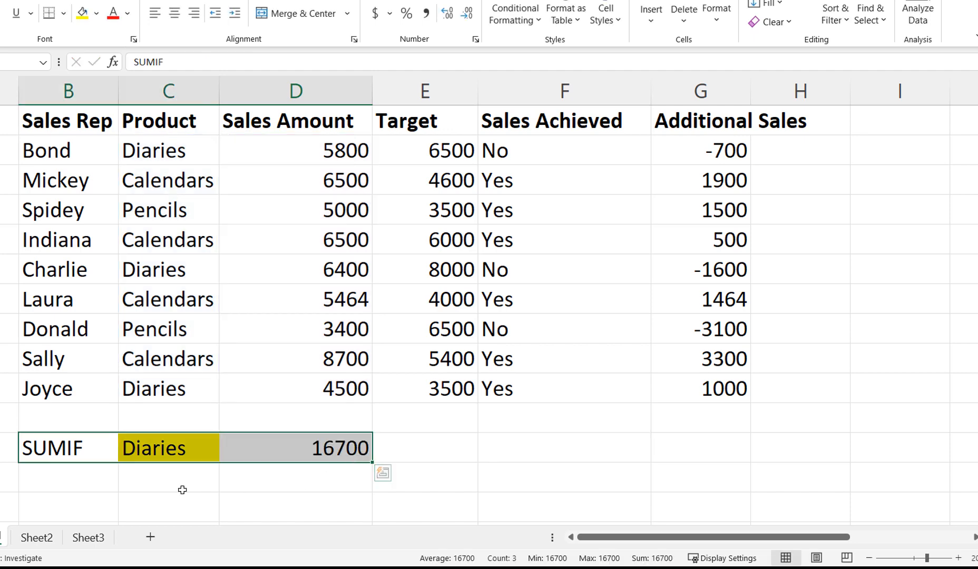
Clear the contents of the SUMIF row B12:D12 and enter the label Count in B12
left_click(152, 495)
left_click_drag(49, 443, 368, 449)
key("Delete")
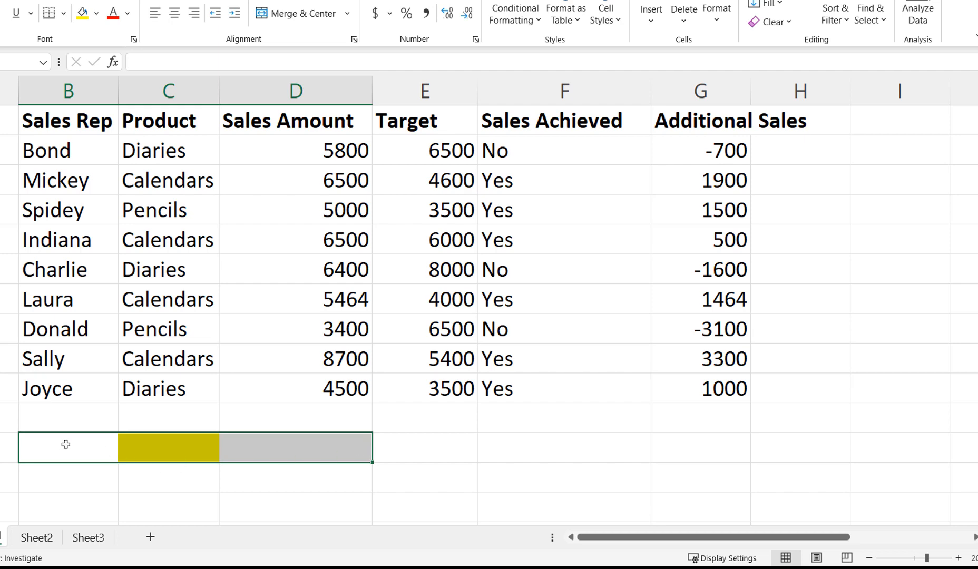
left_click(47, 448)
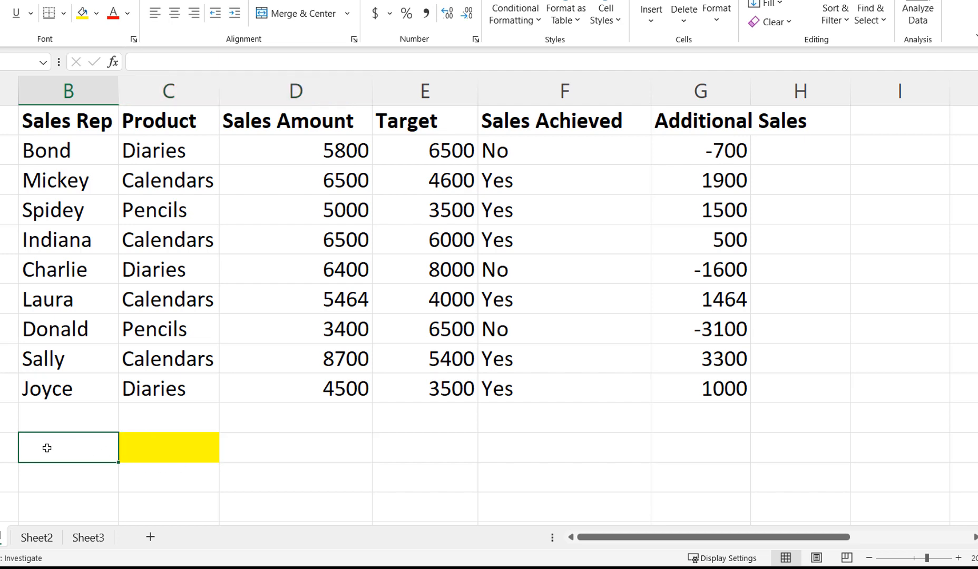
type("Count")
key("Tab")
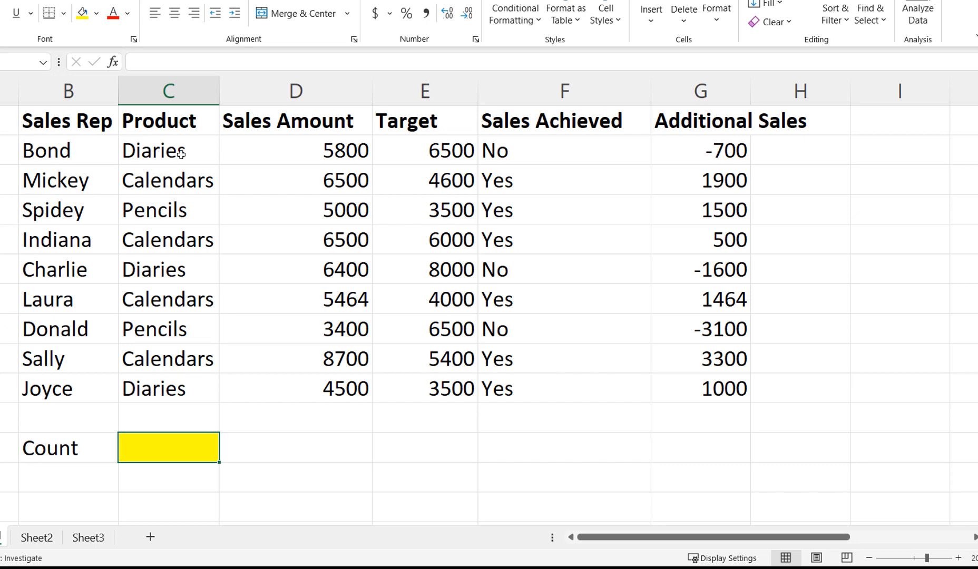
Count the numeric sales amounts in cell C12 with =COUNT(D2:D10)
double_click(175, 454)
type("=count")
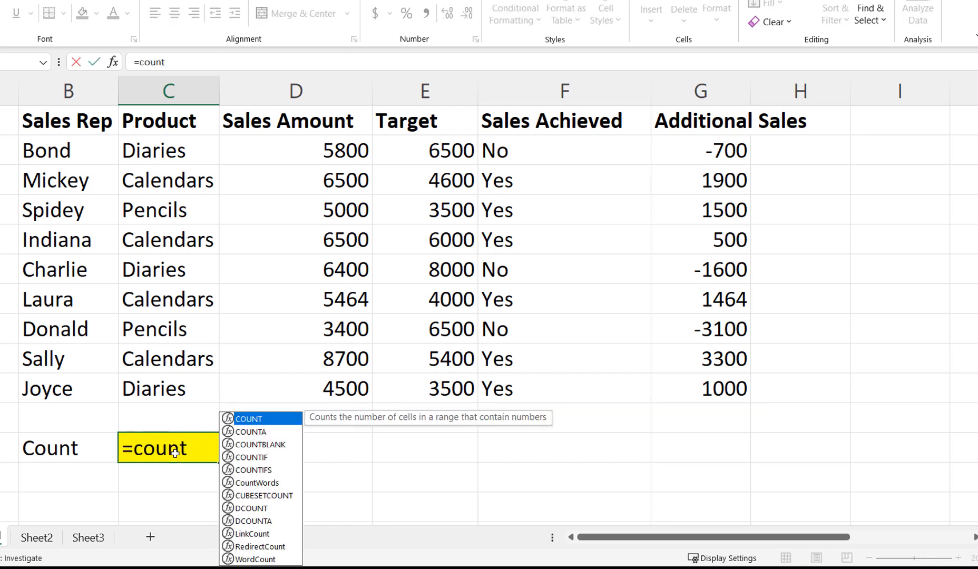
type("(")
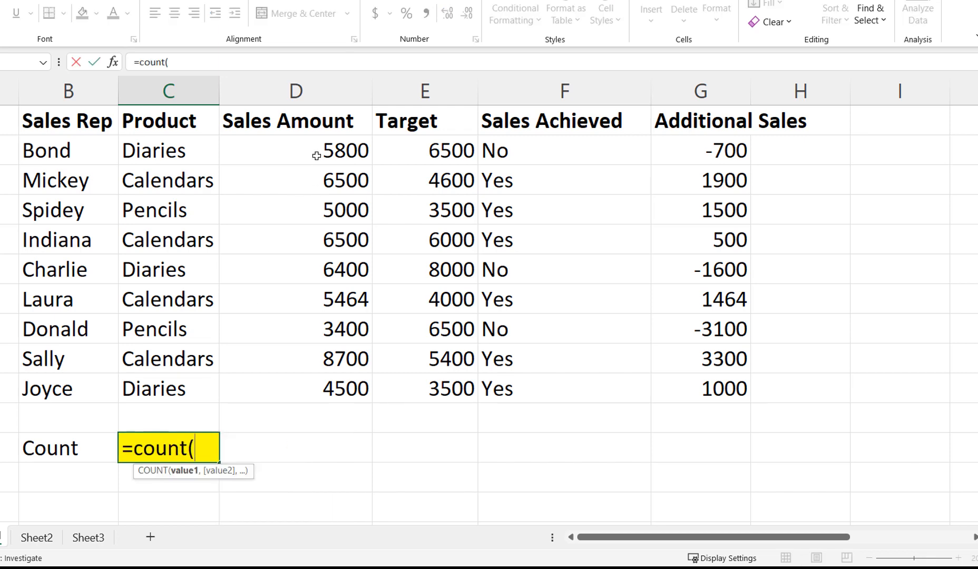
left_click_drag(316, 153, 299, 380)
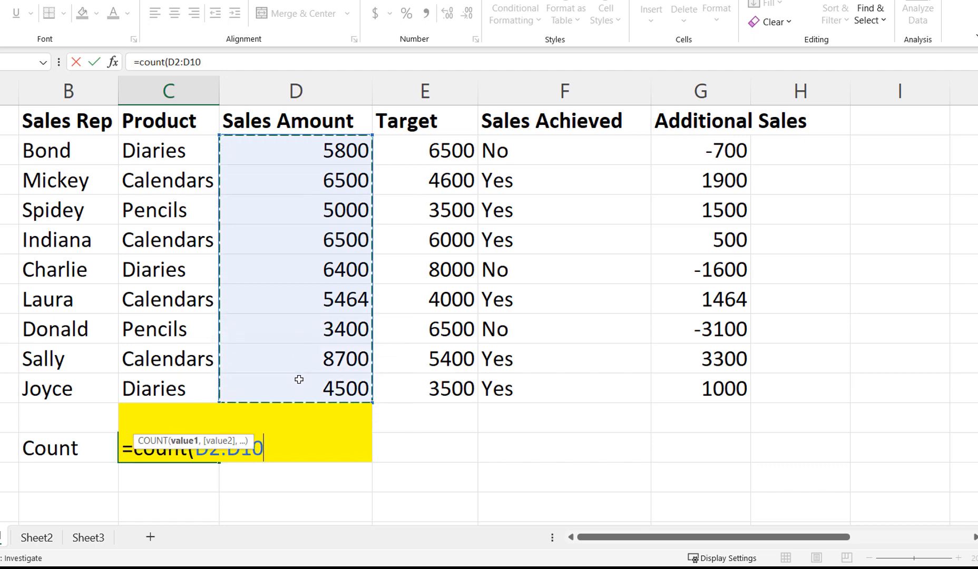
type(")")
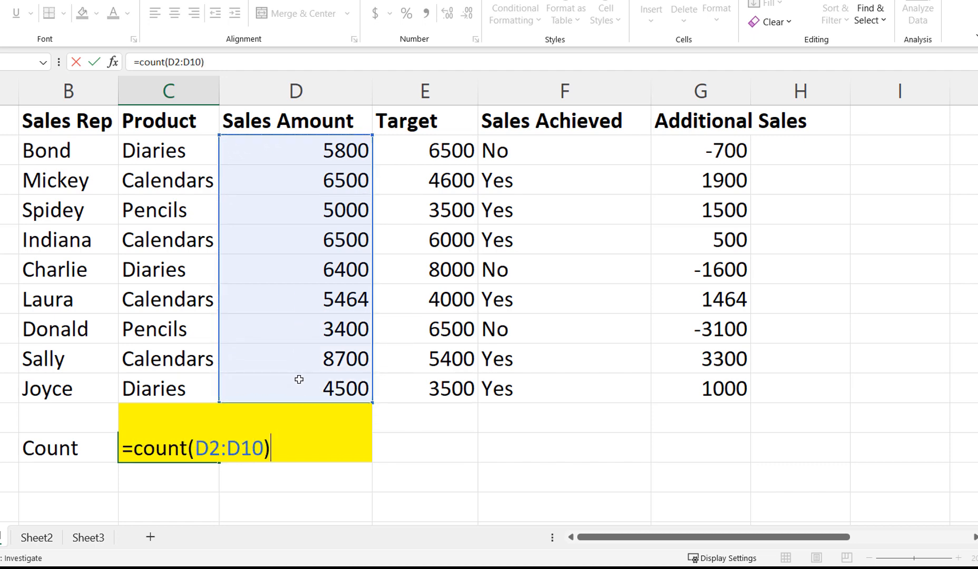
key("Return")
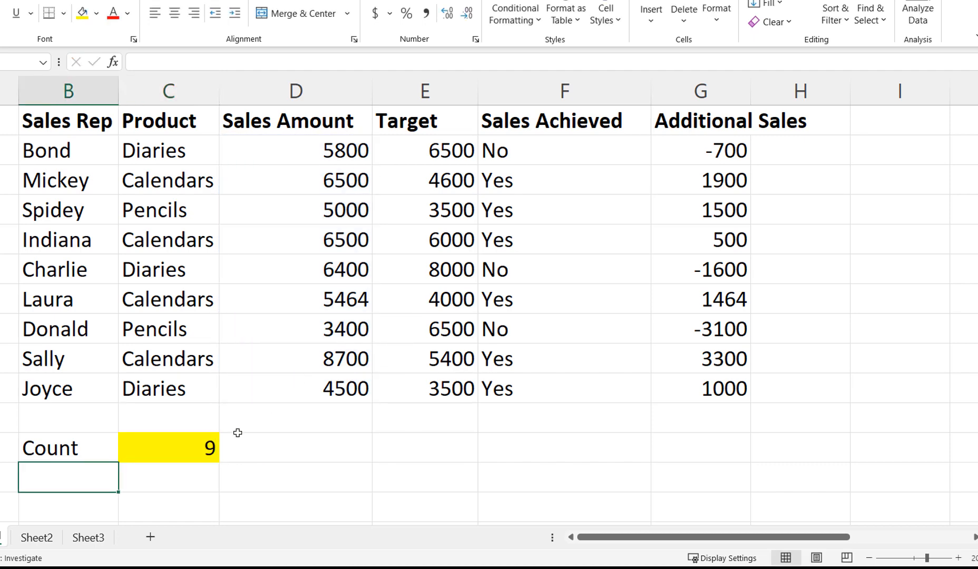
Replace the formula in C12 with =COUNT(B2:B10) to try counting the Sales Rep names, and review it
left_click(174, 448)
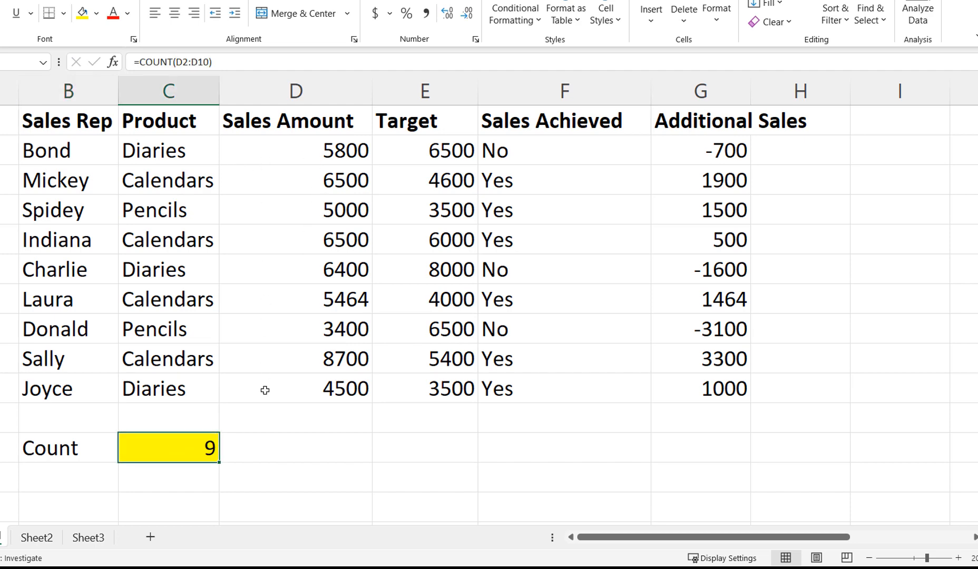
type("=count(")
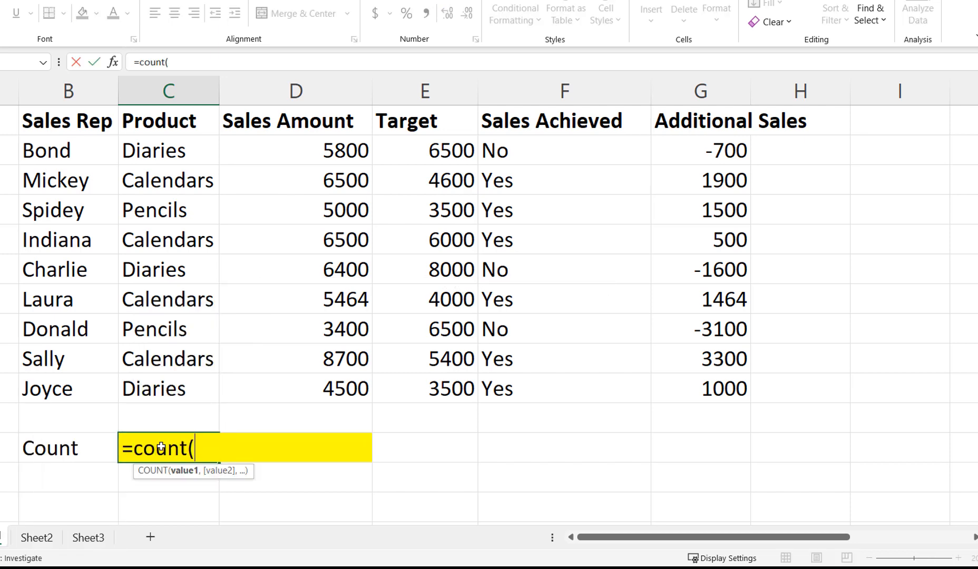
left_click_drag(73, 156, 47, 386)
type(")")
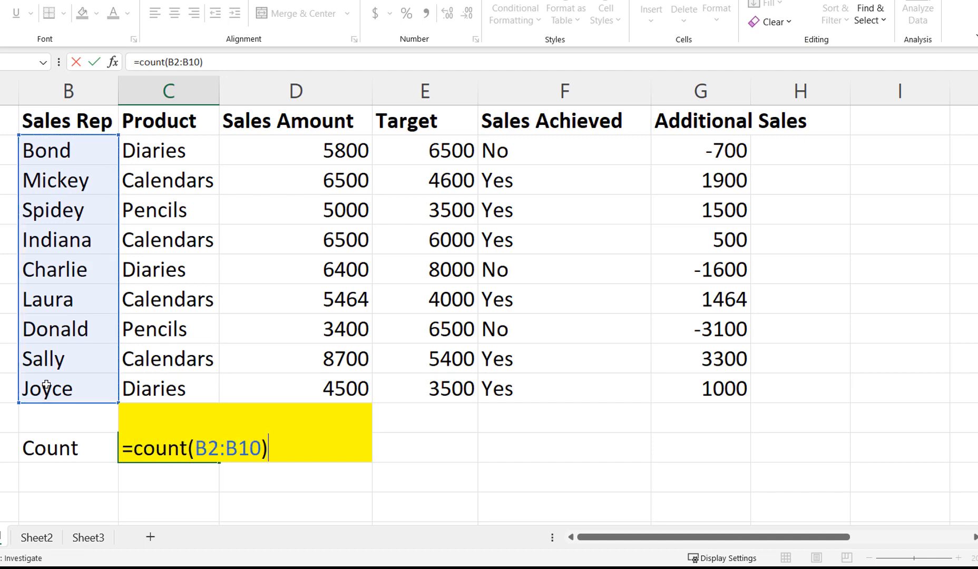
key("Return")
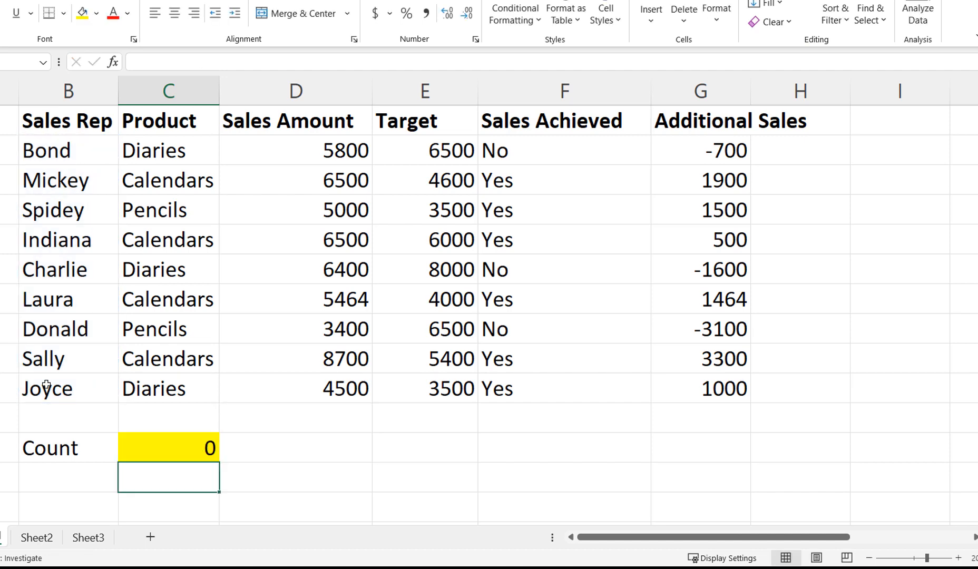
left_click(173, 450)
key("F2")
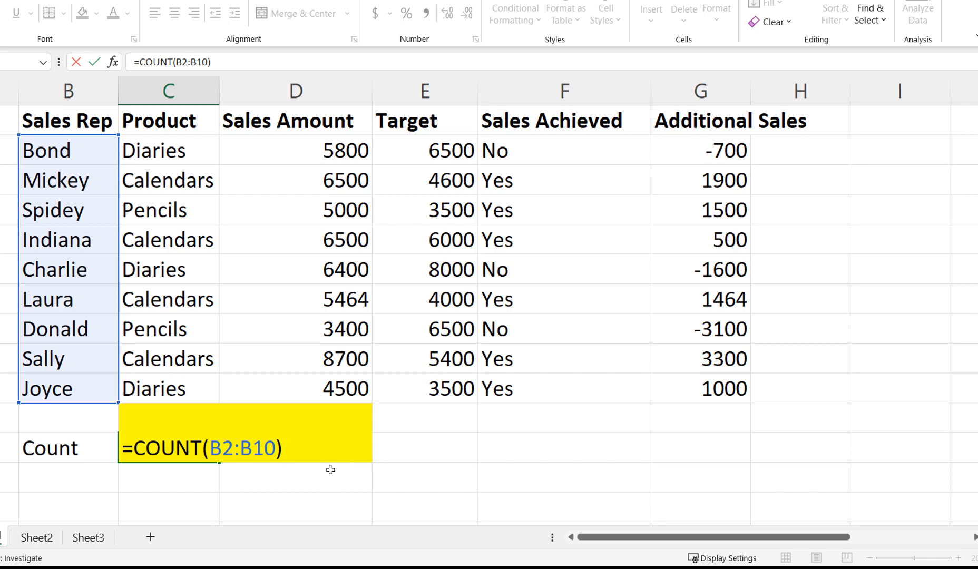
key("Return")
Change the label in cell B12 to COUNTA
key("Left")
key("Up")
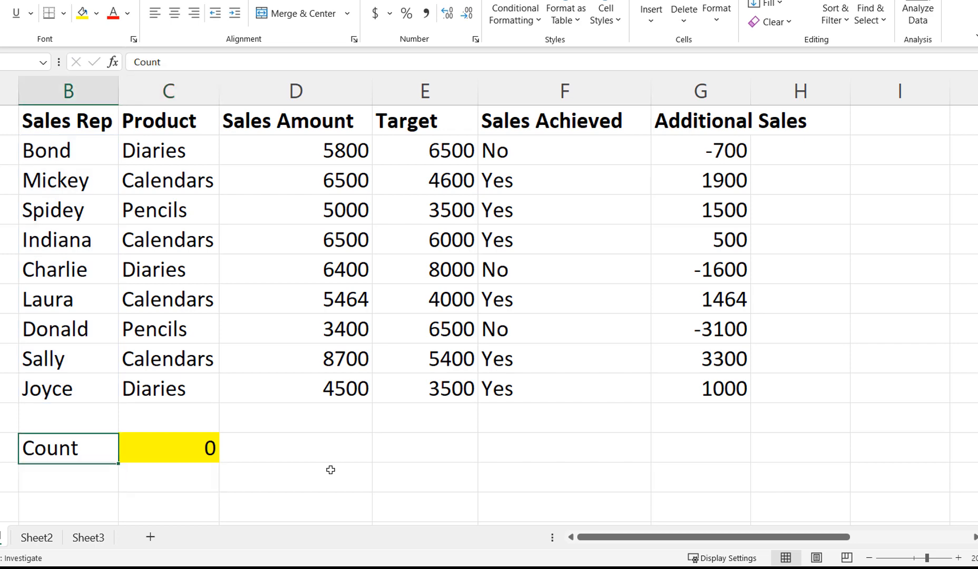
type("CONUT")
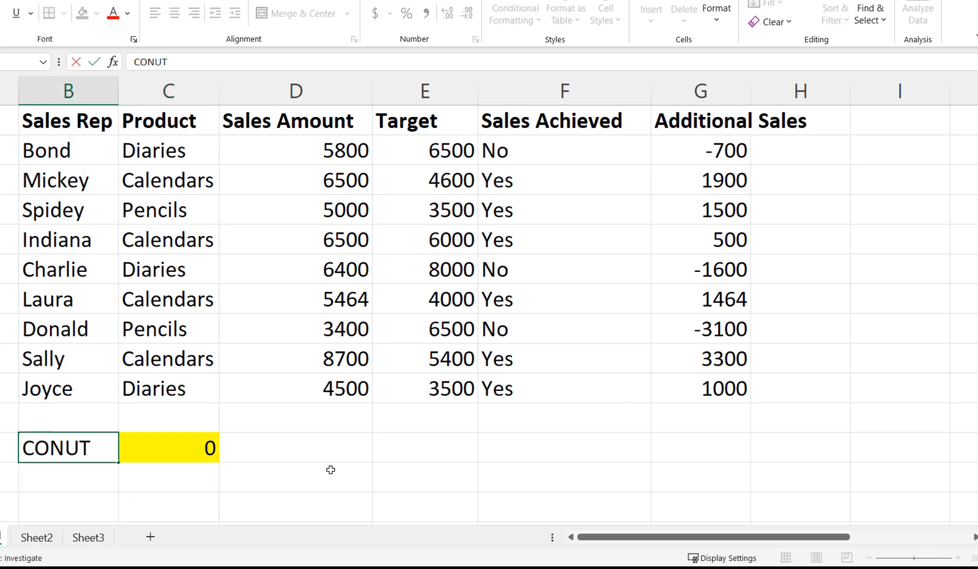
key("BackSpace")
key("BackSpace")
key("BackSpace")
type("UNTA")
key("Right")
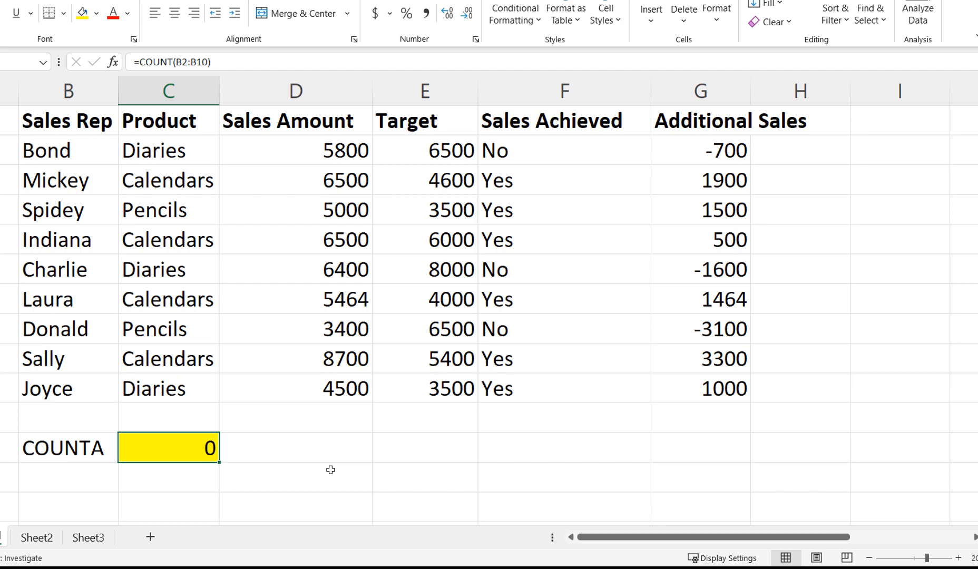
Count the non-empty Sales Rep cells in C12 with =COUNTA(B2:B10)
type("=")
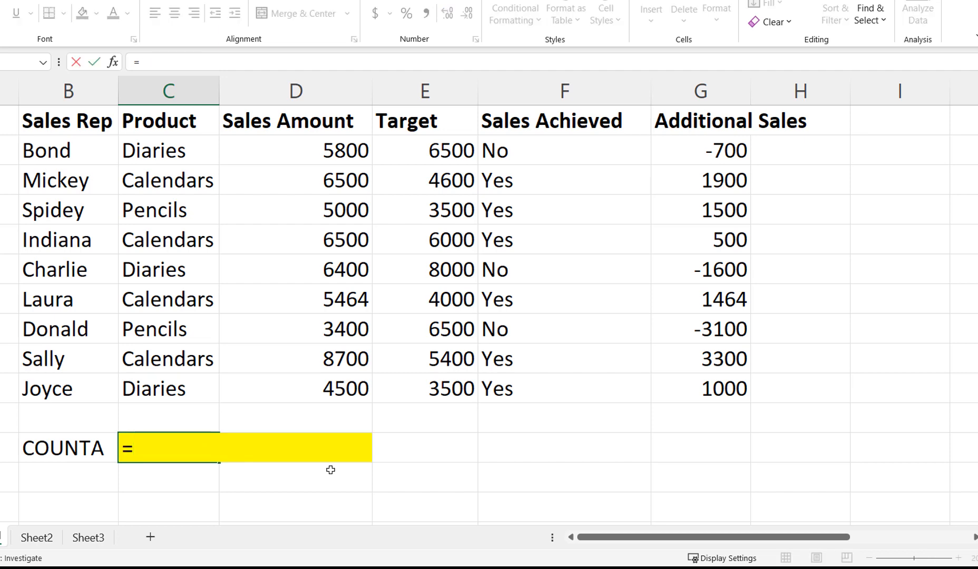
type("counta")
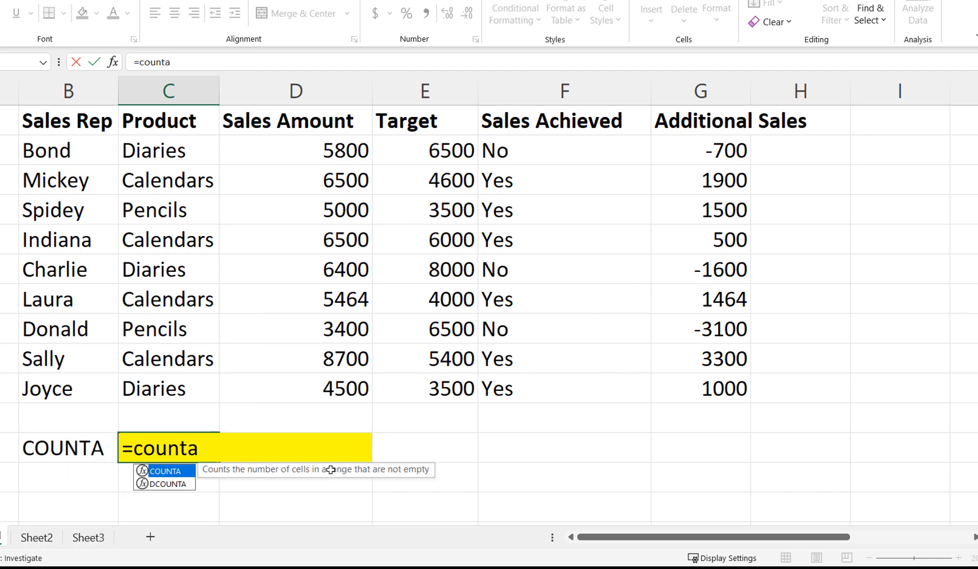
type("(")
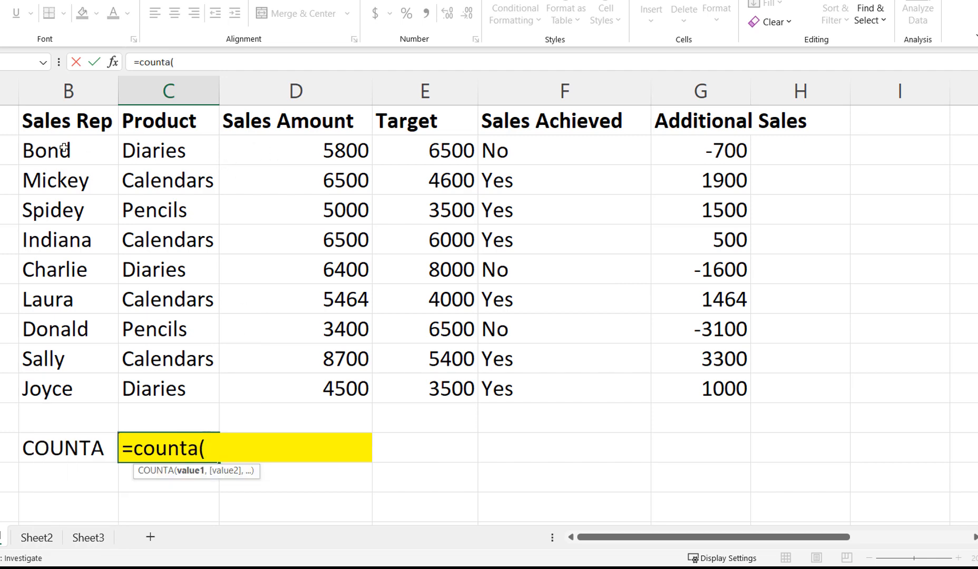
left_click_drag(64, 149, 63, 380)
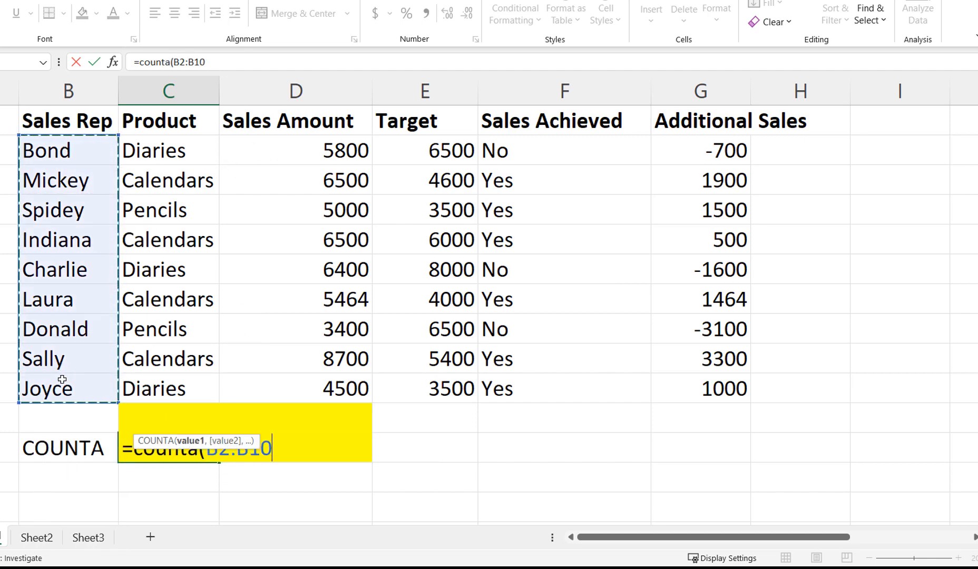
type(")")
key("Return")
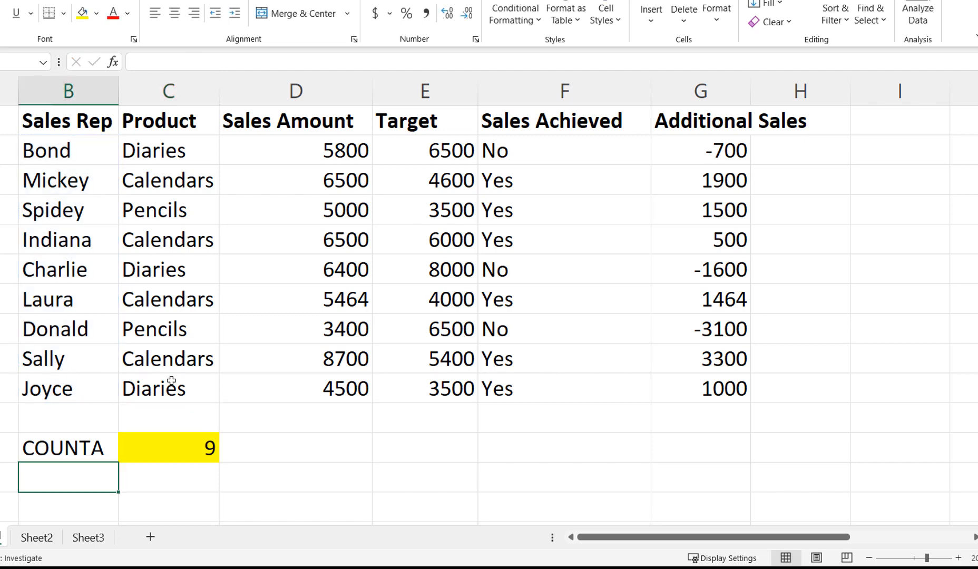
Replace the formula in C12 with =COUNTA(D2:D10) to count the non-empty Sales Amount cells
left_click(173, 449)
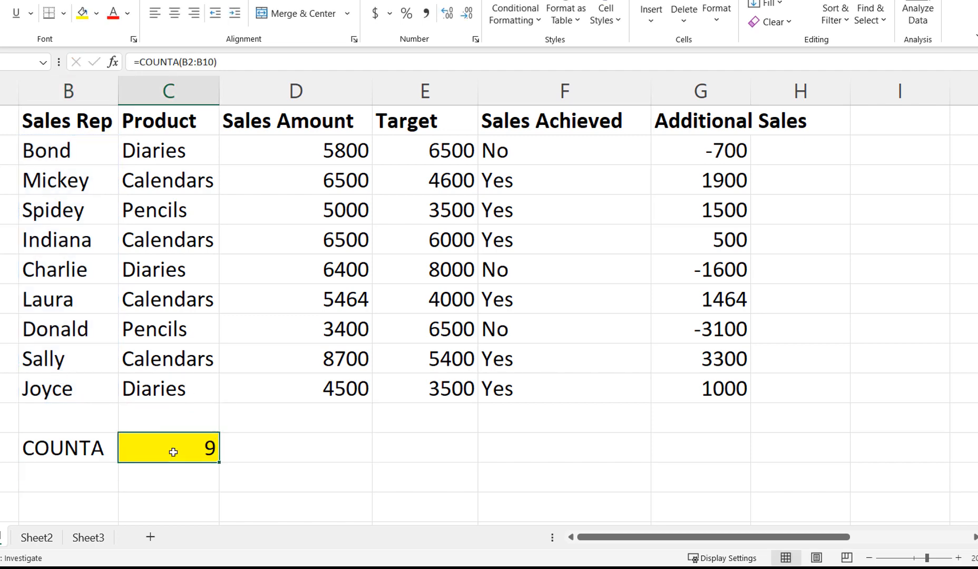
type("=counta(")
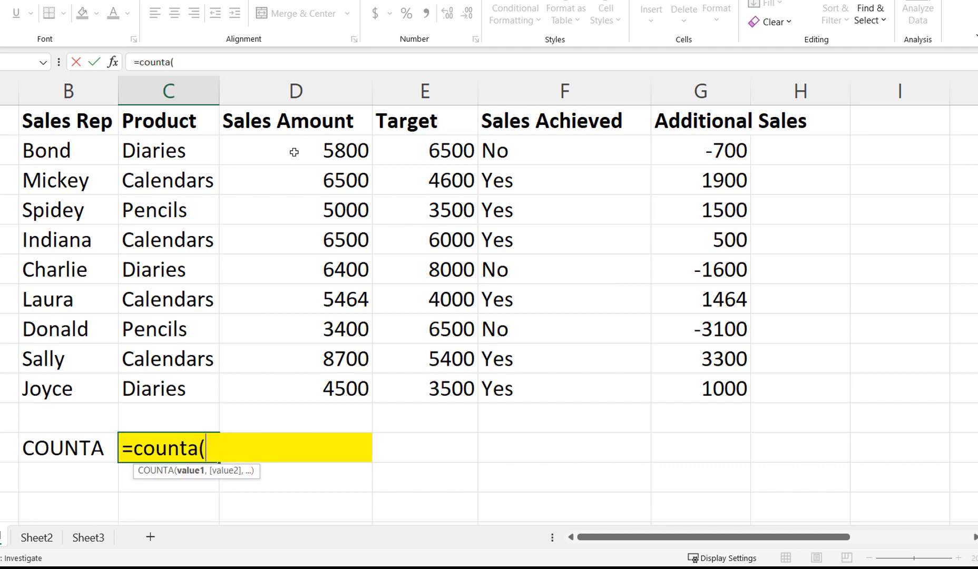
left_click_drag(294, 152, 309, 375)
type(")")
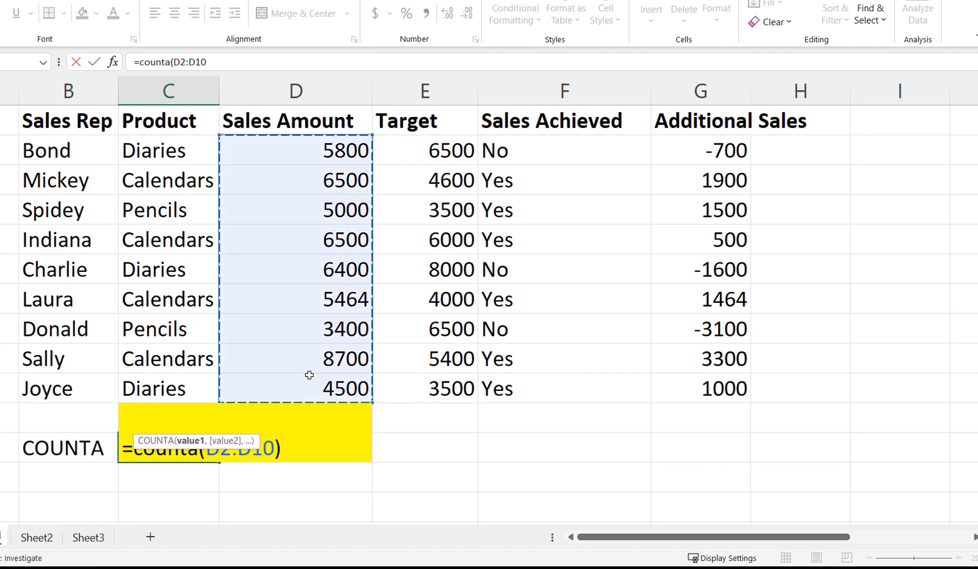
key("Return")
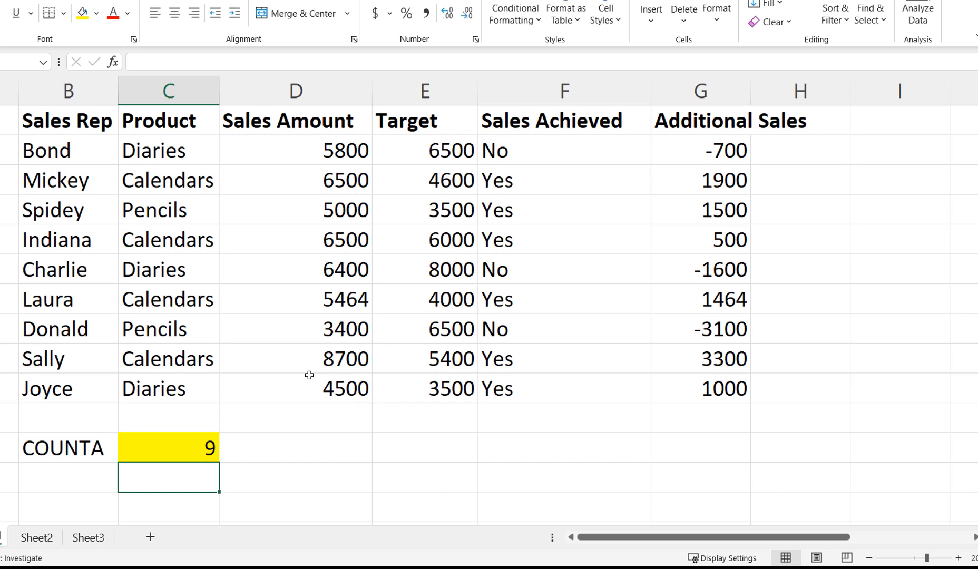
Clear the COUNTA label and its formula from cells B12:C12
left_click(88, 447)
left_click_drag(88, 447, 148, 446)
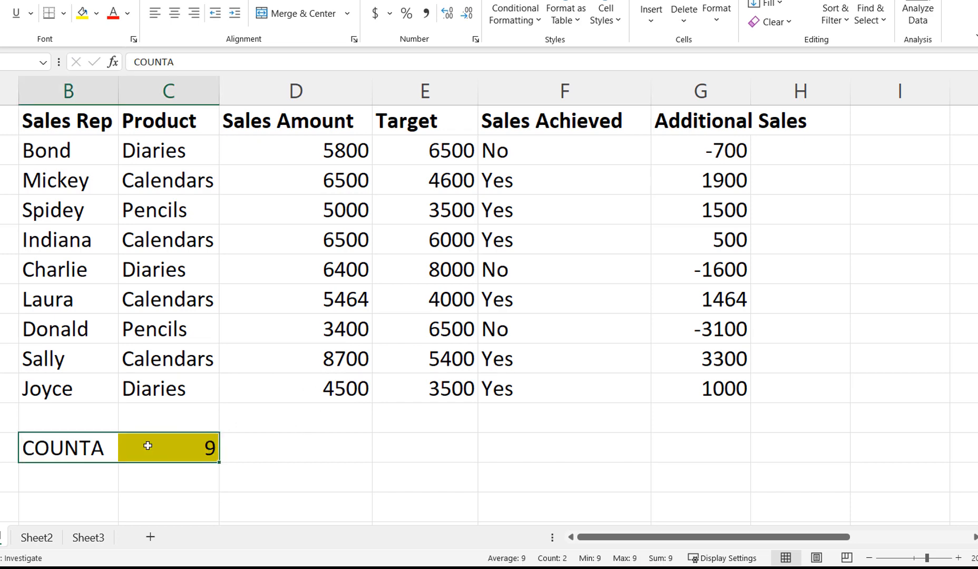
key("Delete")
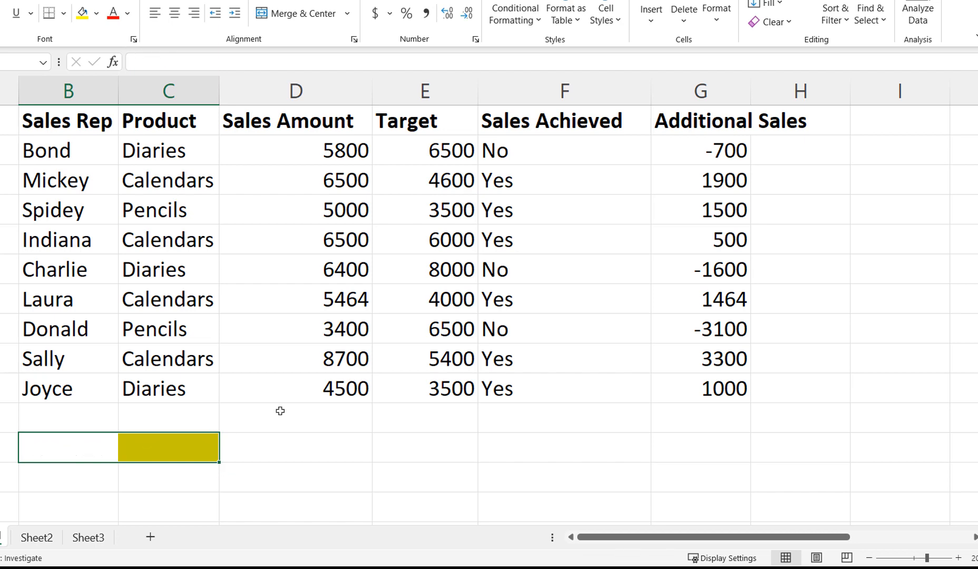
Enter 55 in I2, 66 in I4 and 77 in I5, leaving I3 blank
scroll(513, 398, "down", 1, "ctrl")
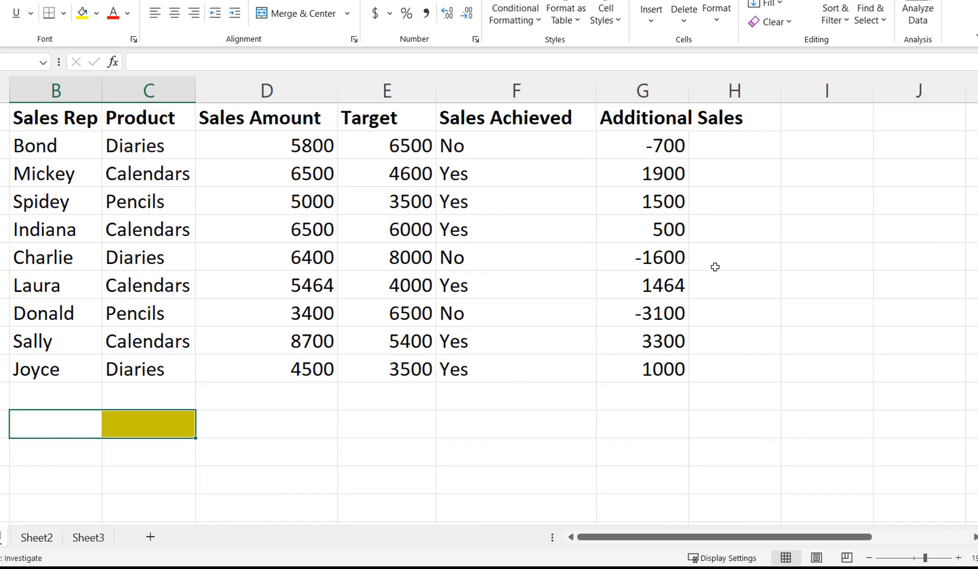
left_click(823, 151)
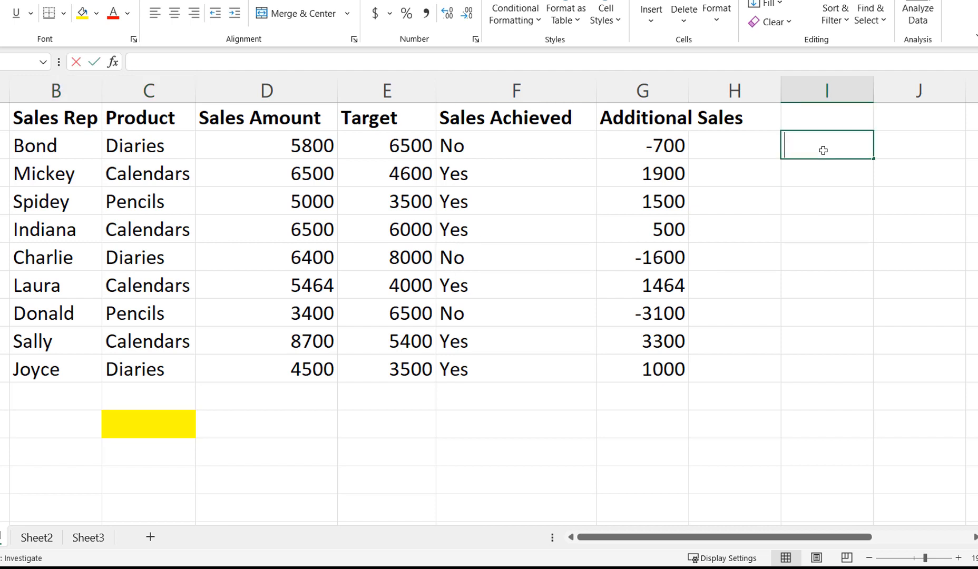
type("55")
key("Return")
type("66")
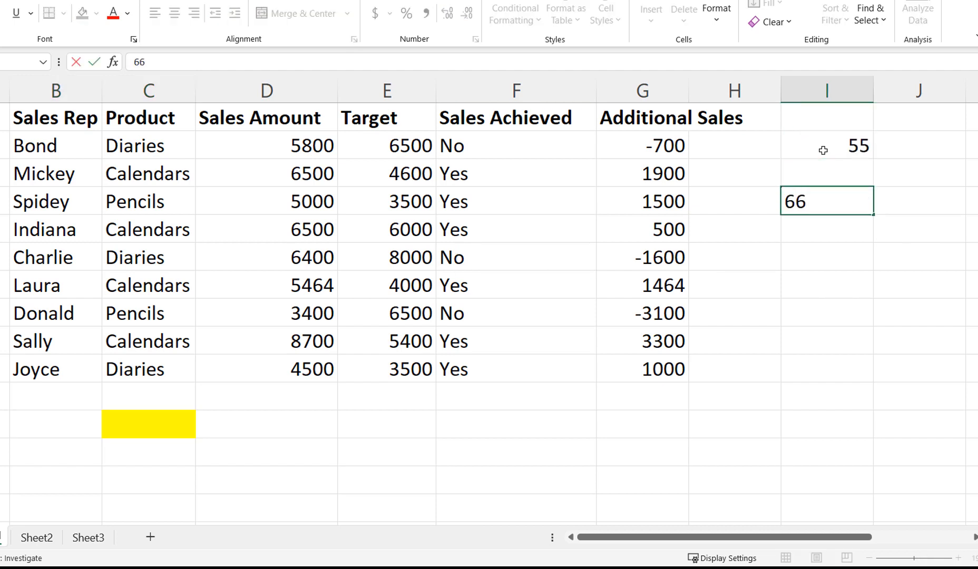
key("Return")
type("77")
key("Return")
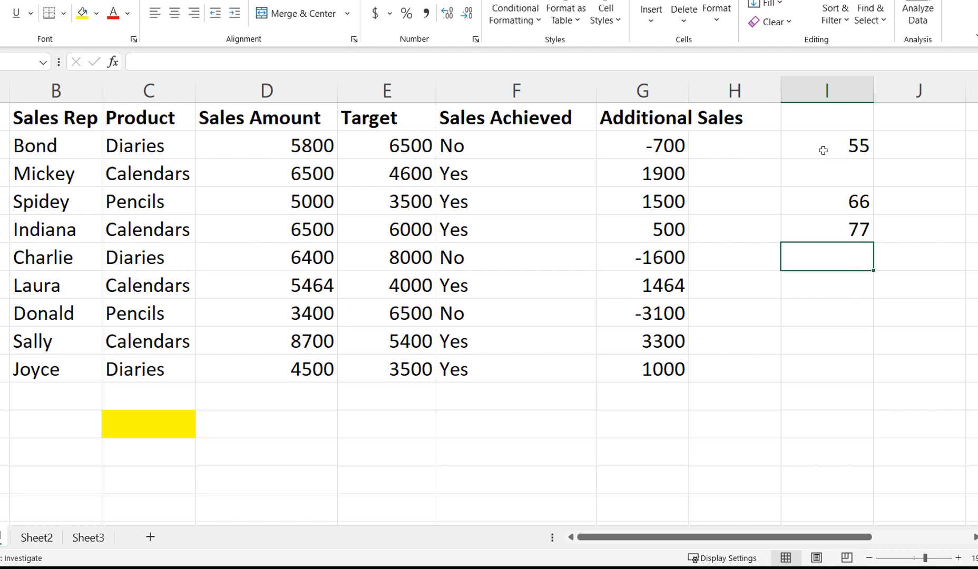
Enter the text Telephone in I6 and fax in I7
type("Telephone")
key("Return")
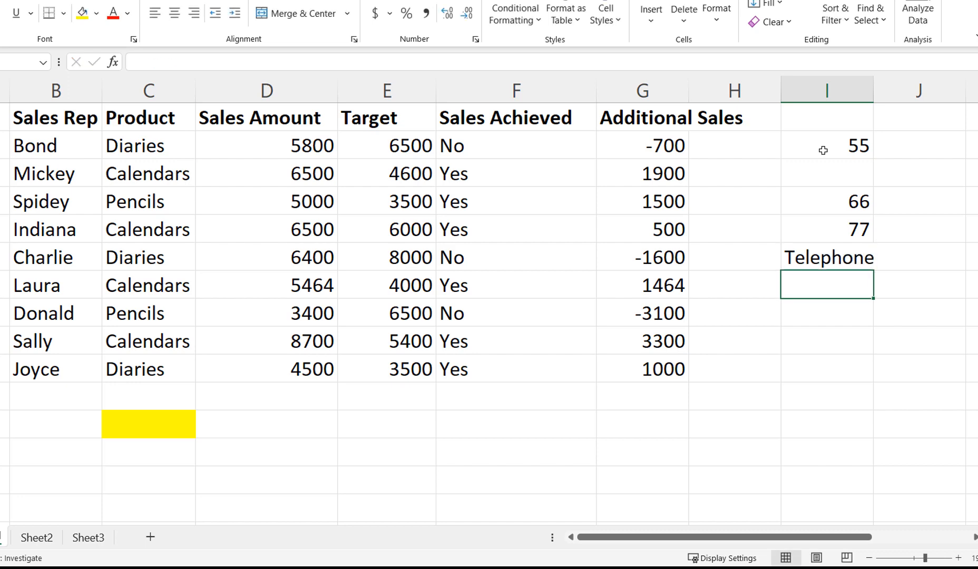
type("fax")
key("Return")
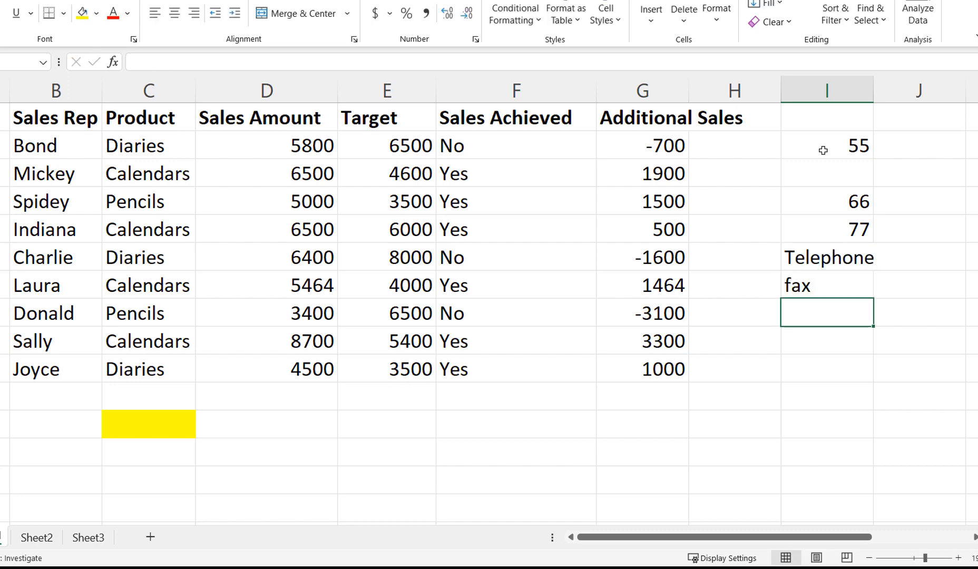
key("Return")
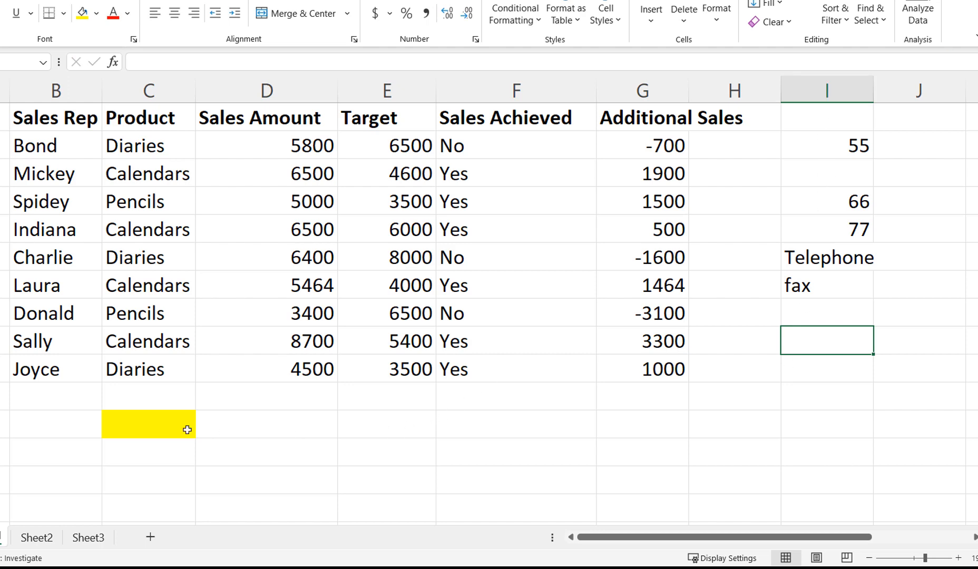
Label cell B12 Count and count the numeric entries of column I in C12 with =COUNT(I2:I7)
left_click(152, 425)
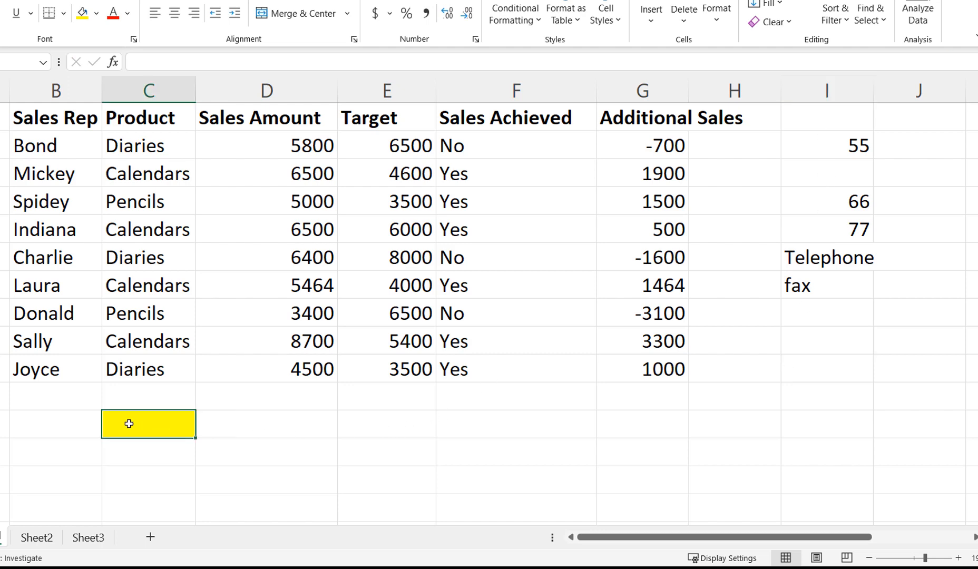
left_click(48, 415)
type("Count")
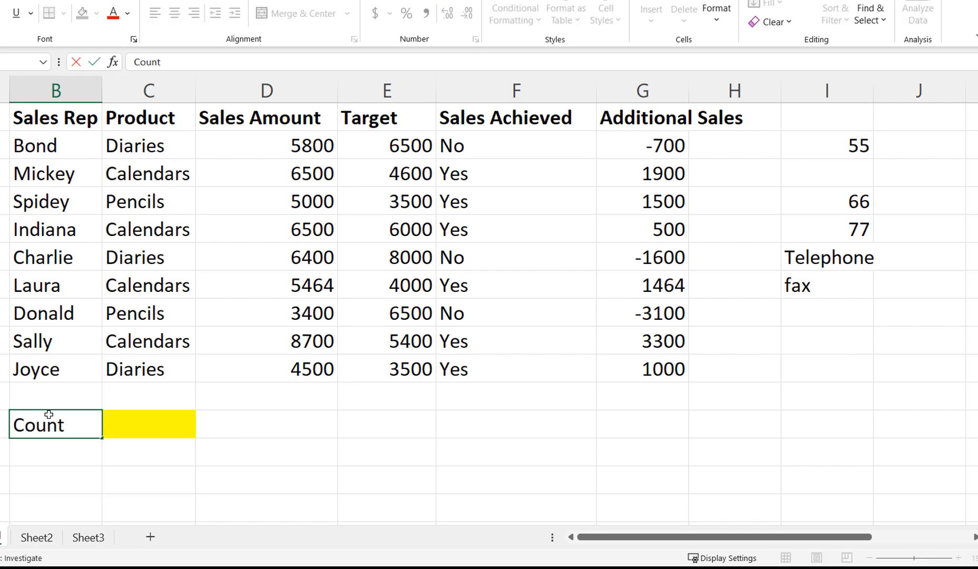
key("Tab")
type("=")
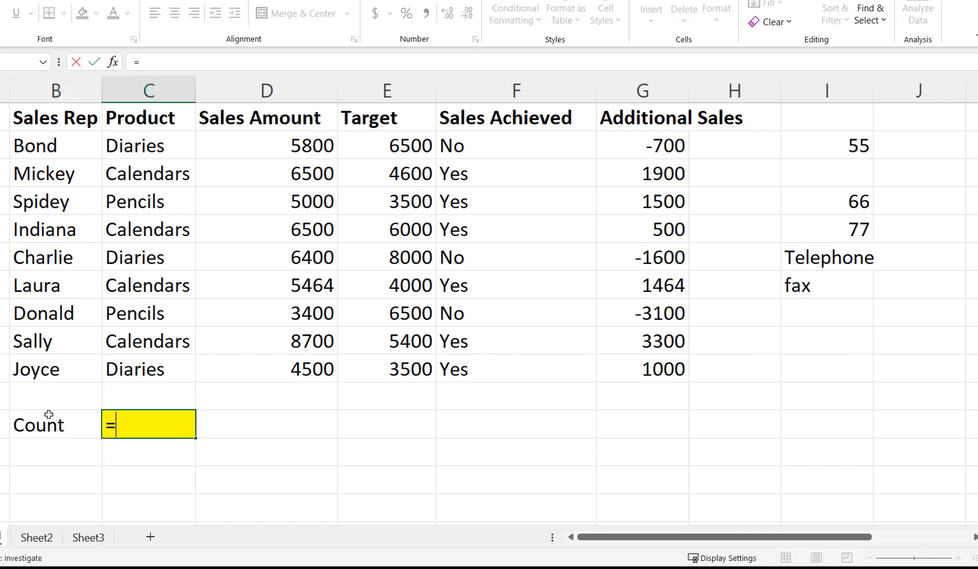
type("count(")
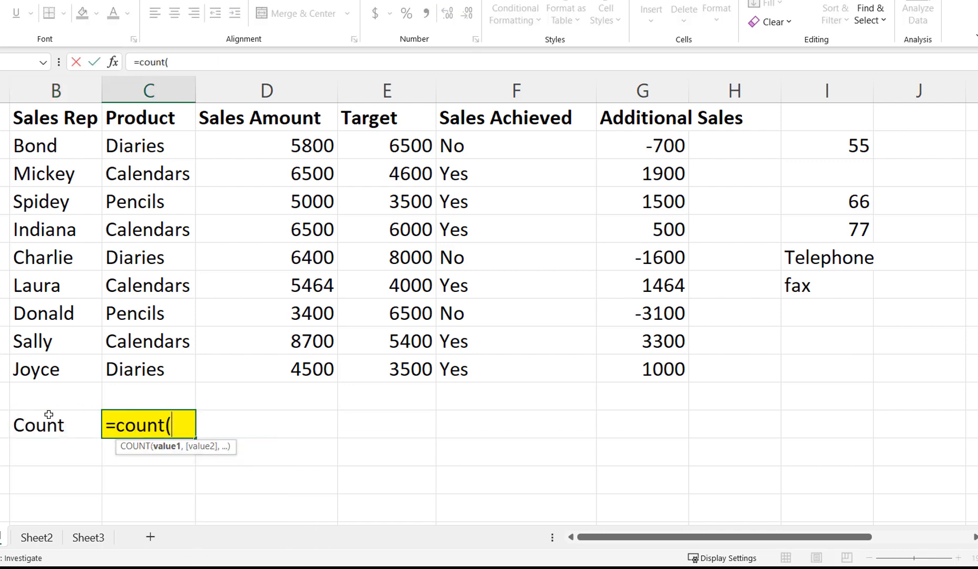
left_click_drag(831, 140, 831, 278)
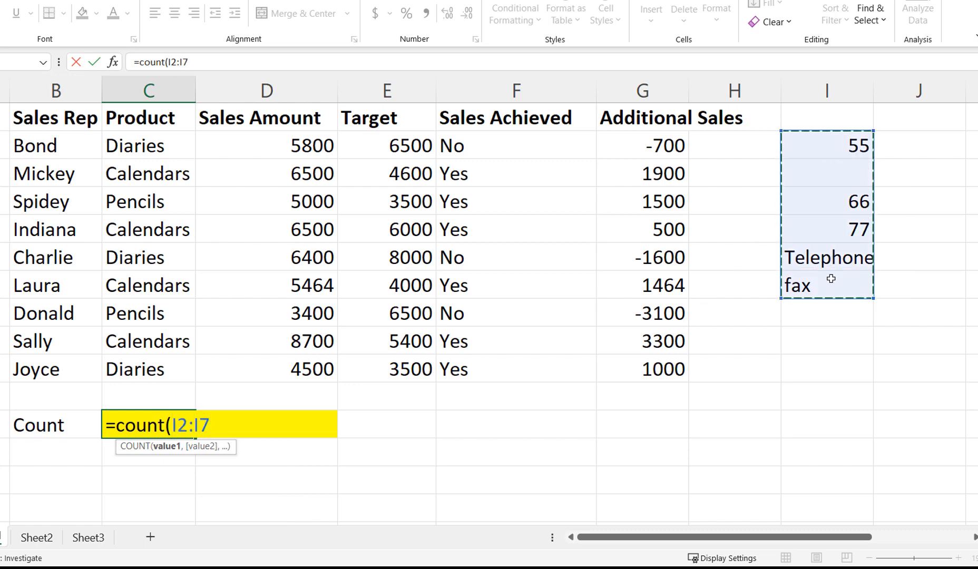
type(")")
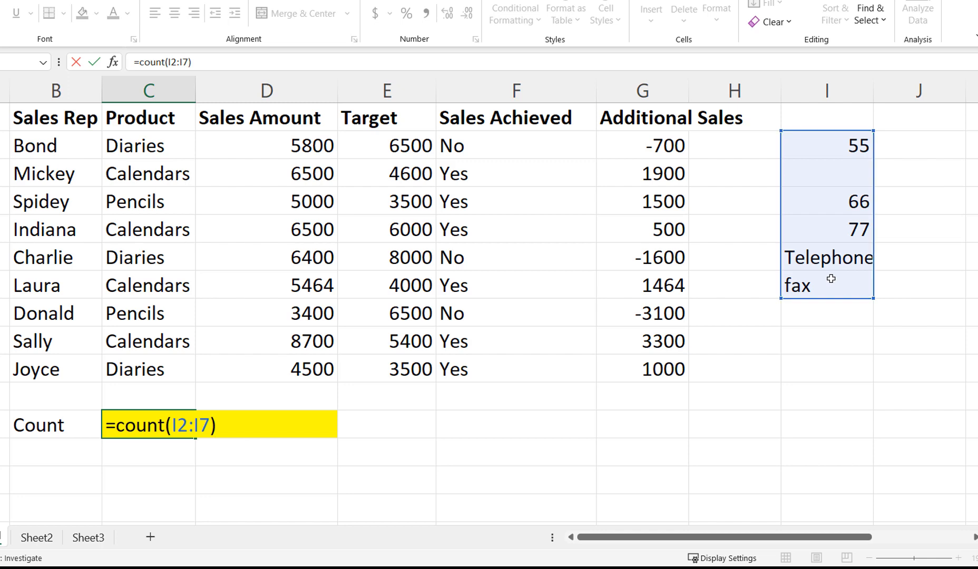
key("Return")
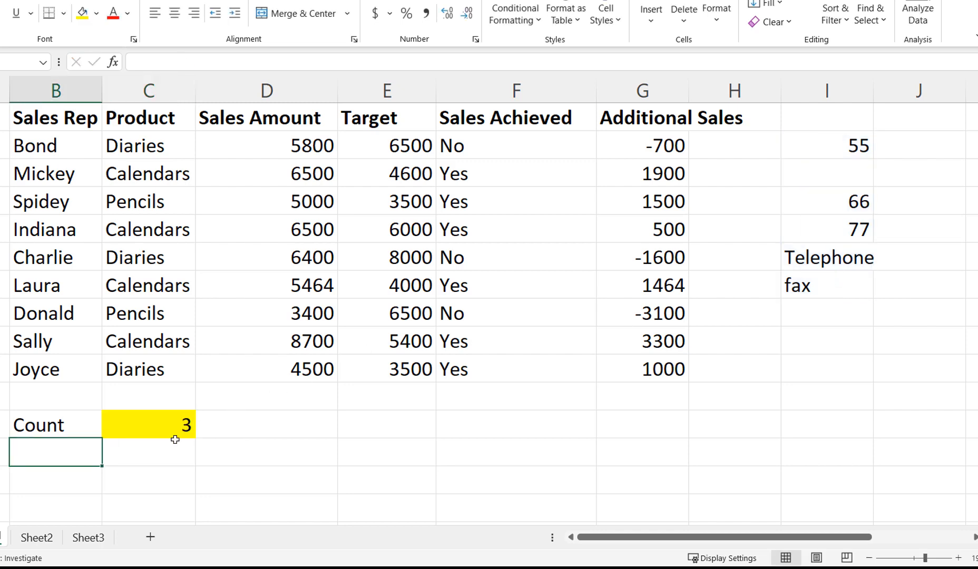
Change the function in C12 from COUNT to COUNTA so the formula reads =COUNTA(I2:I7)
left_click(166, 424)
double_click(166, 424)
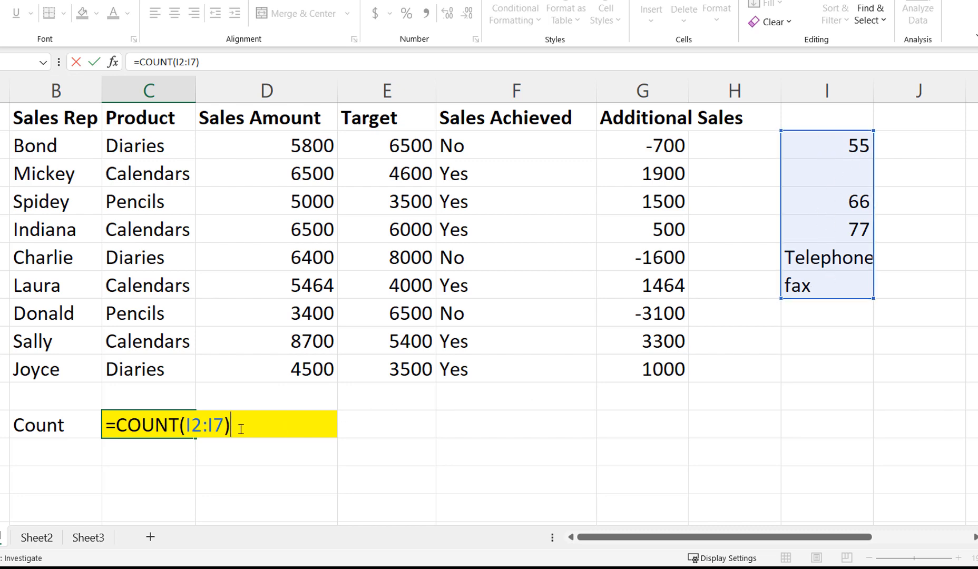
left_click(179, 424)
type("a")
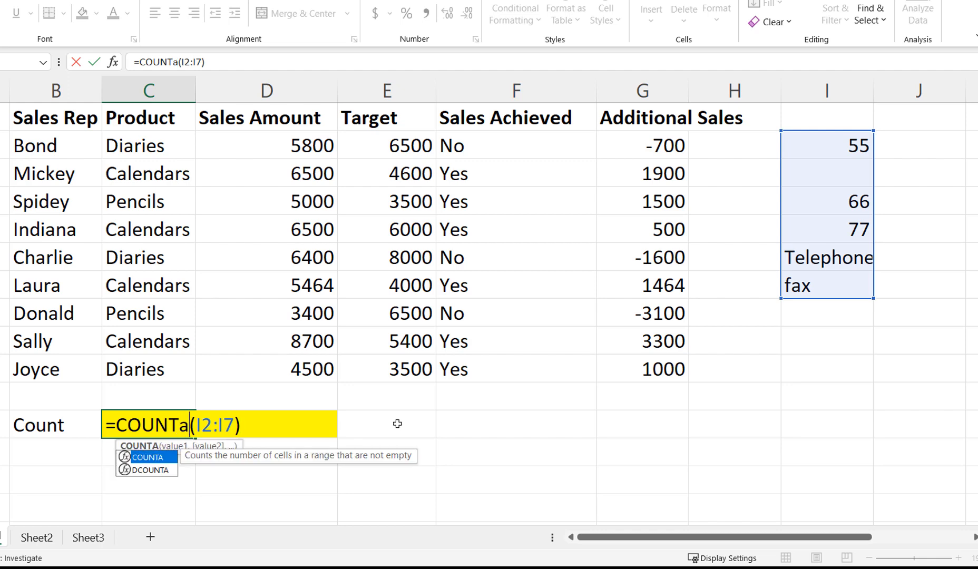
key("Return")
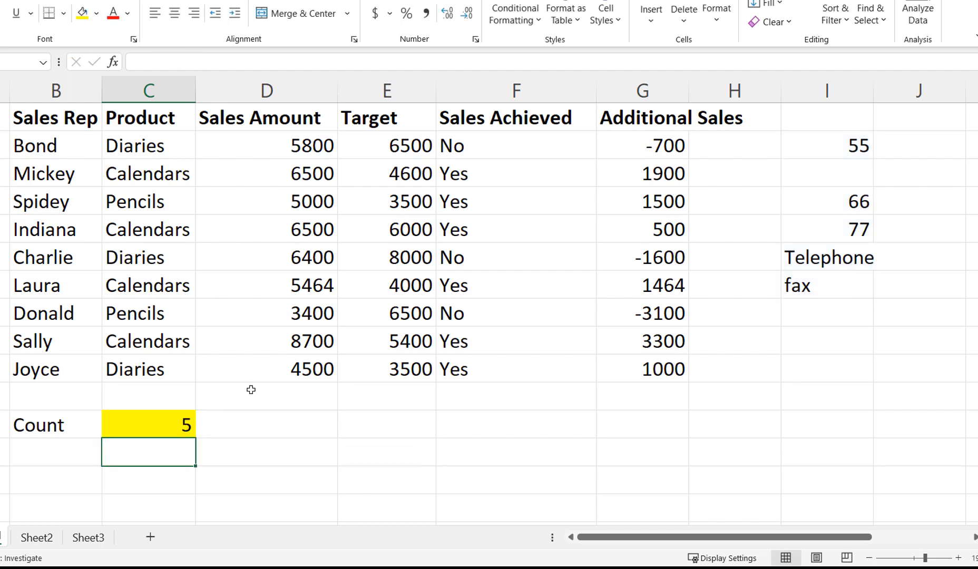
Extend the COUNTA range in C12 to I1:I11 and review the formula
left_click(148, 420)
key("F2")
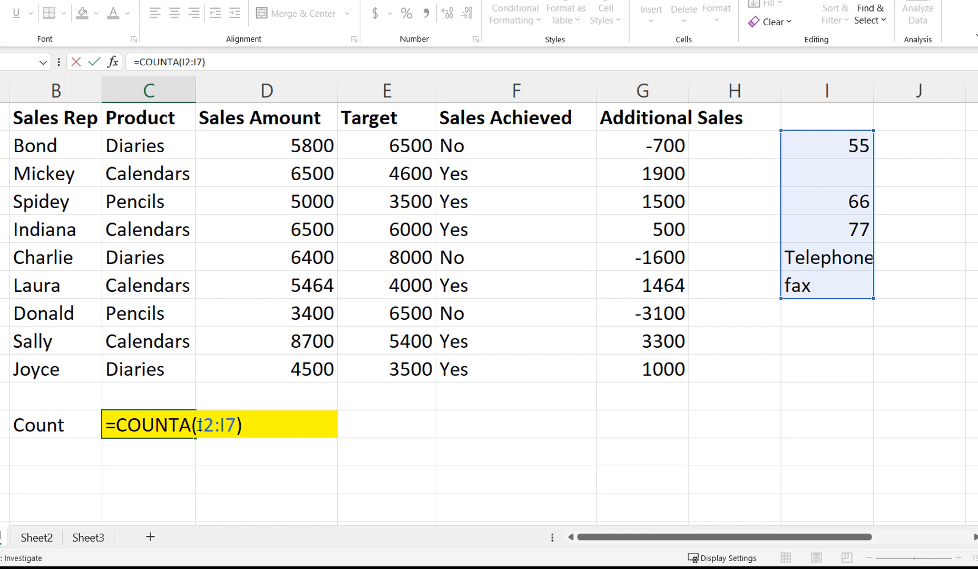
left_click_drag(199, 425, 237, 425)
key("Delete")
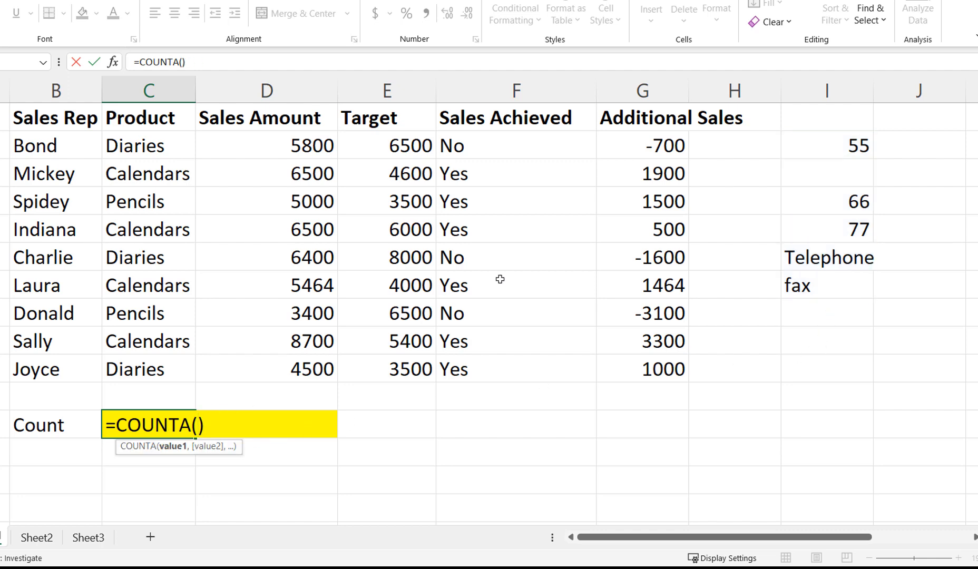
left_click_drag(843, 114, 819, 387)
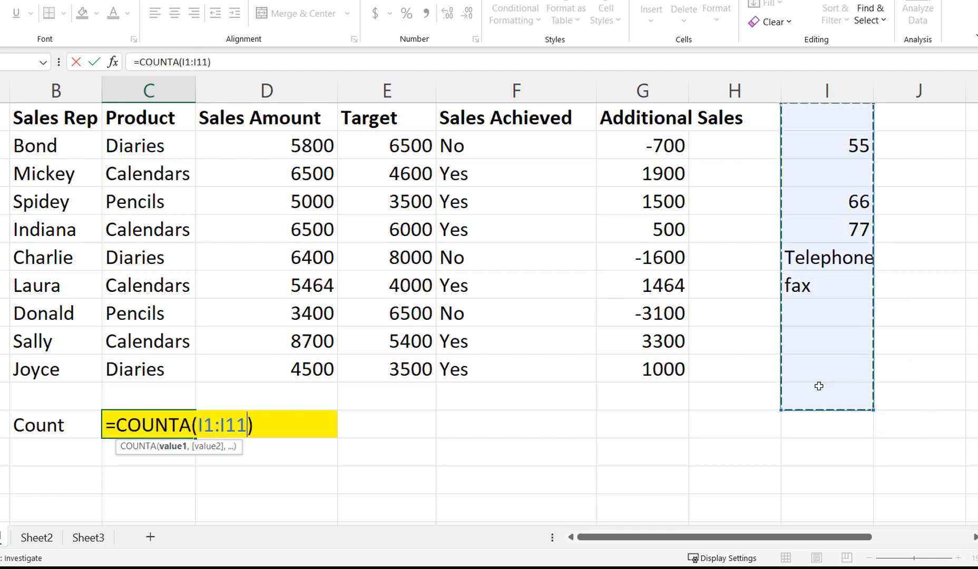
key("Return")
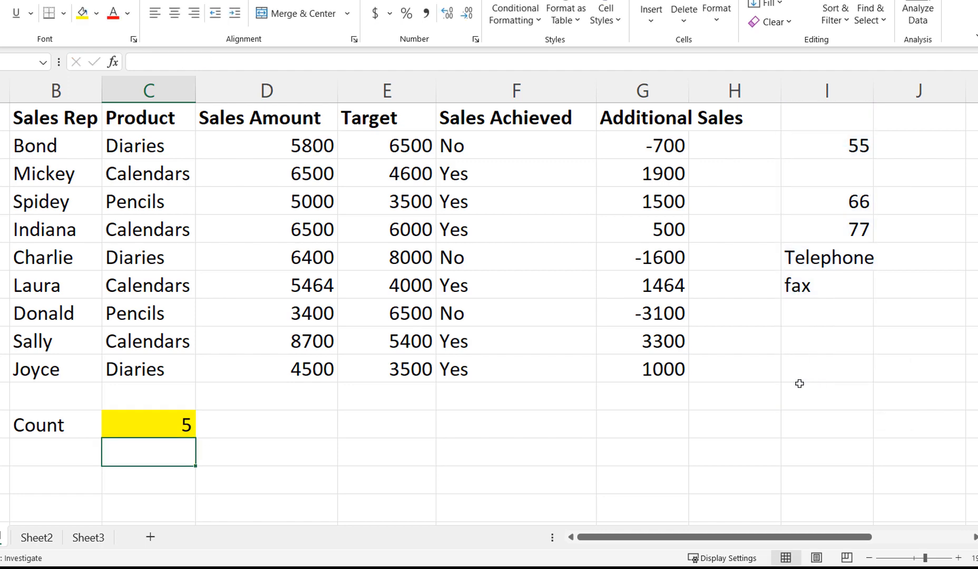
left_click(161, 424)
double_click(162, 424)
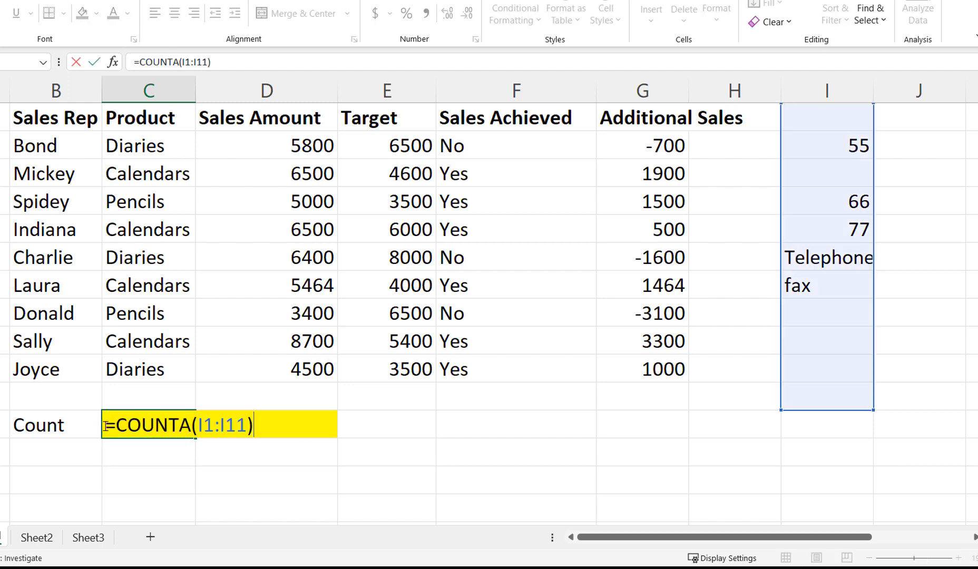
key("Escape")
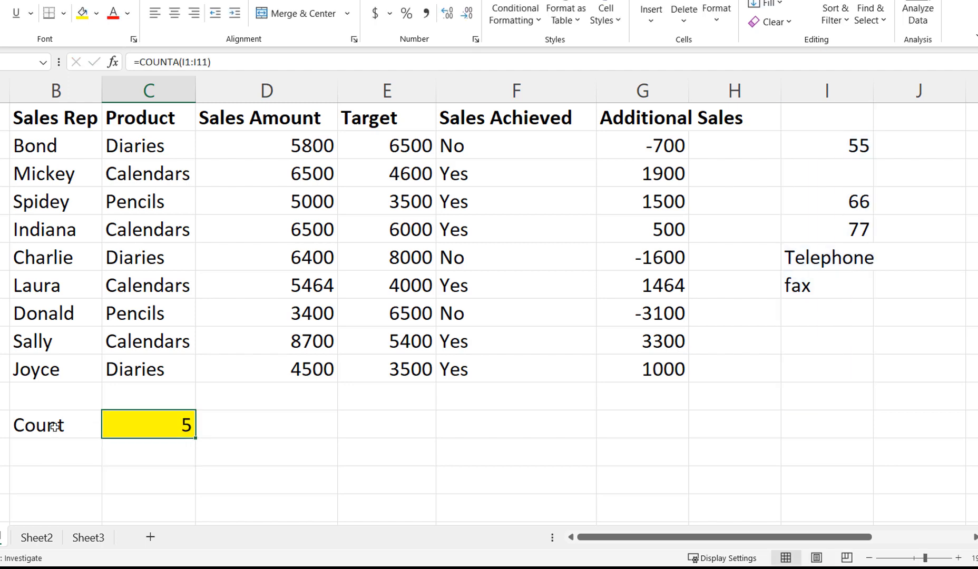
Enter the label How many blanks in cell B13
left_click(54, 427)
left_click(55, 446)
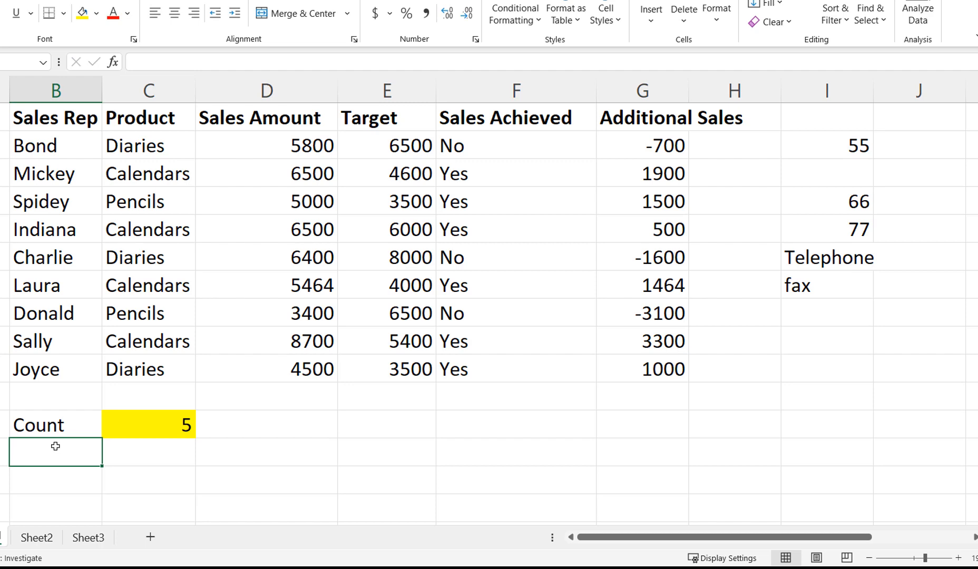
type("How m")
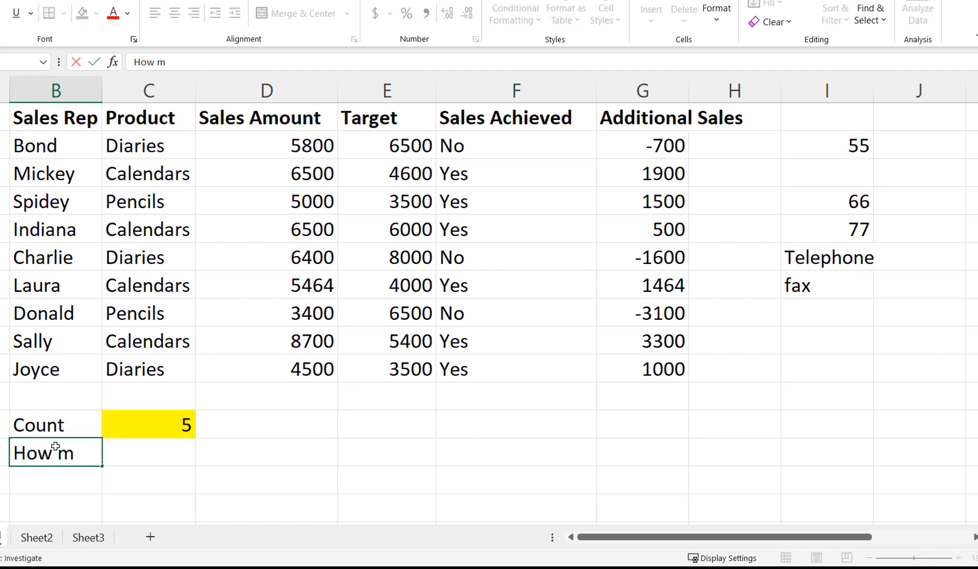
type("any blanks")
key("Tab")
Count the blank cells of column I in D13 with =COUNTBLANK(I2:I7)
key("Tab")
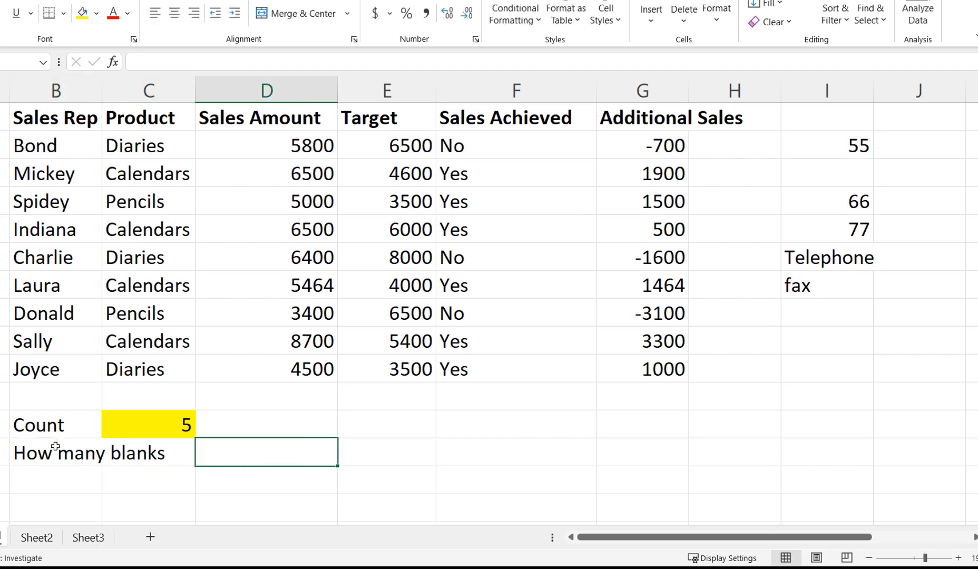
type("=count")
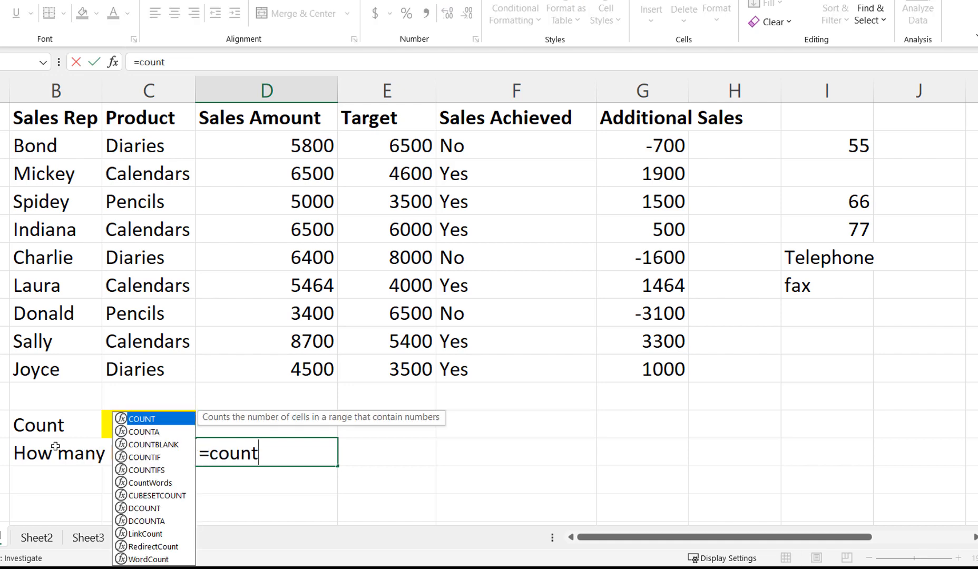
type("bla")
key("Tab")
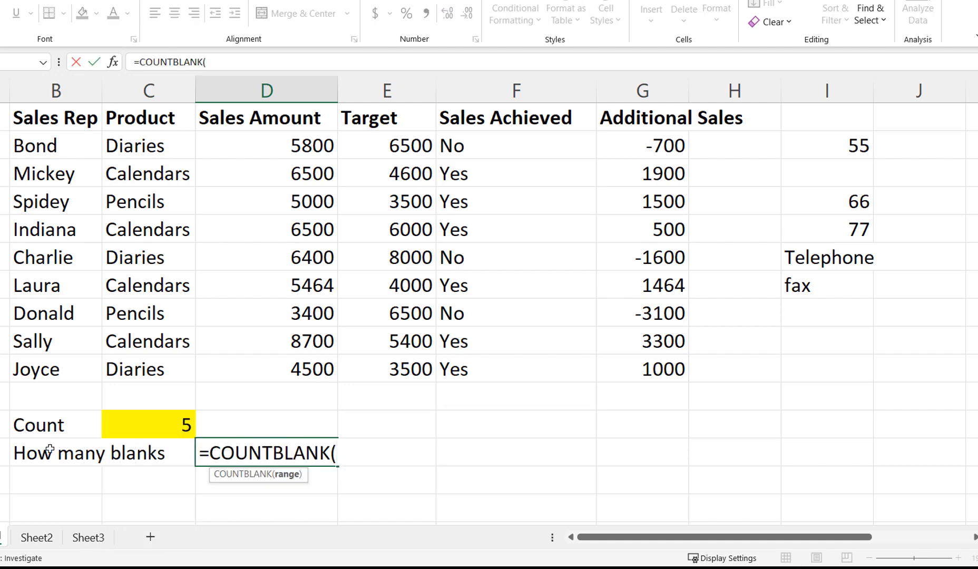
left_click_drag(829, 147, 832, 283)
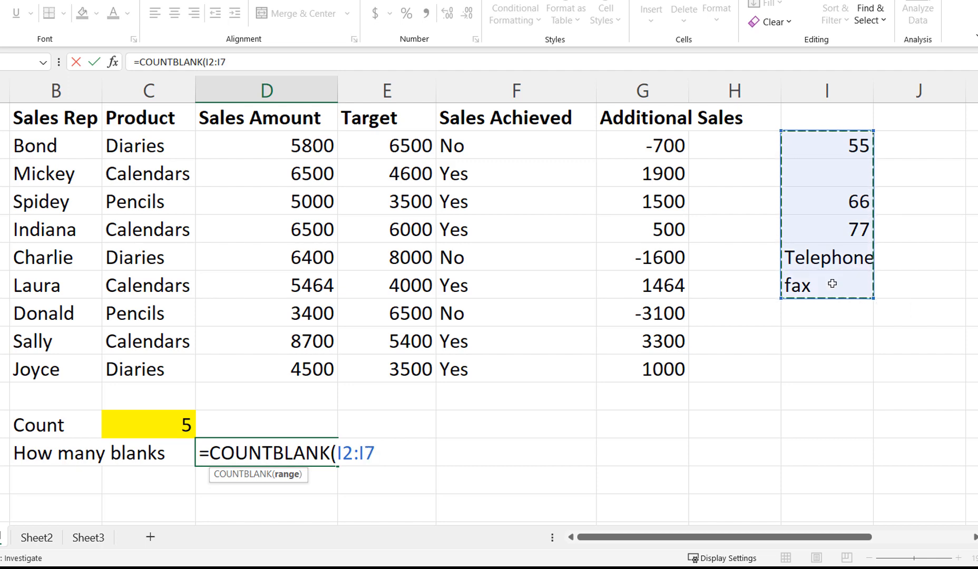
type(")")
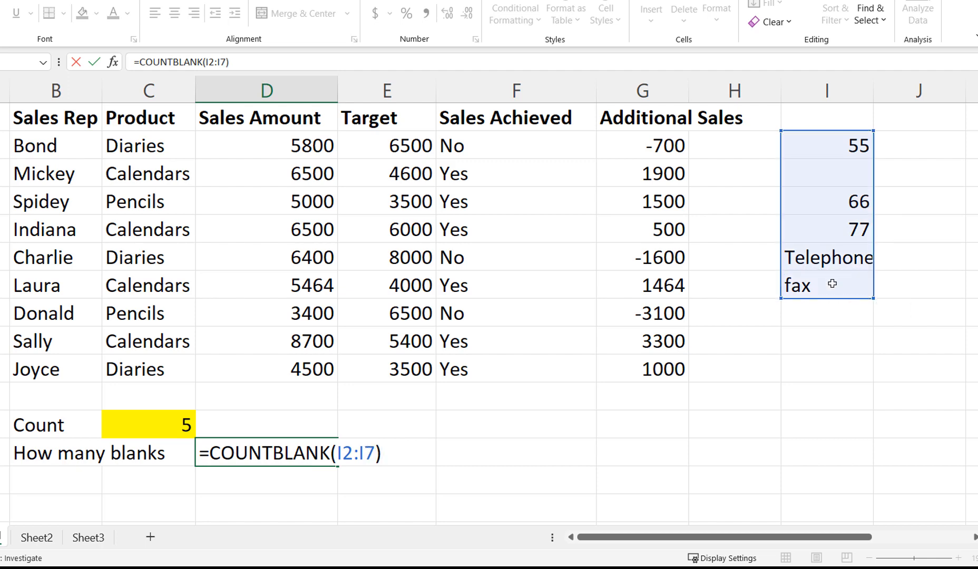
key("Return")
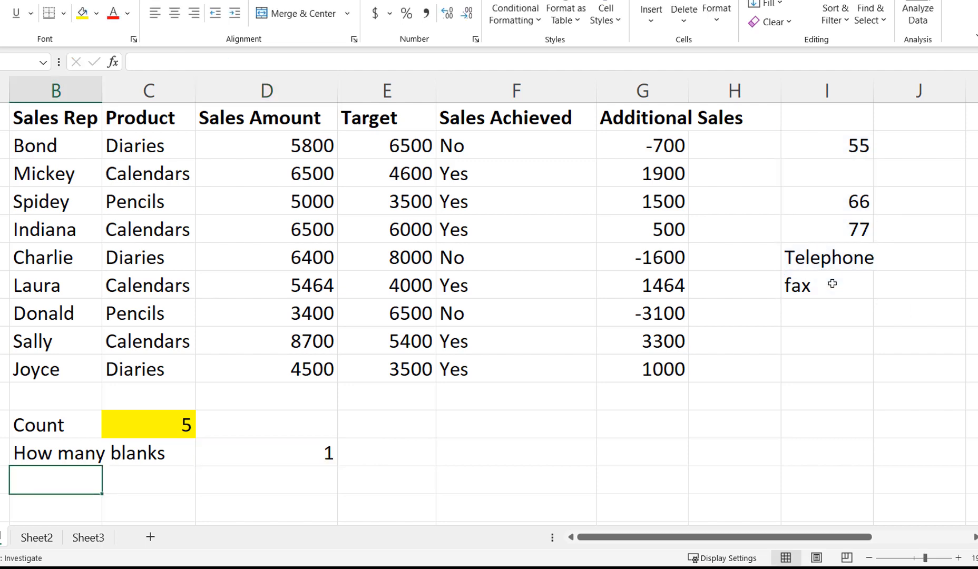
Extend the COUNTBLANK range in D13 to I2:I10 and review the formula
double_click(277, 453)
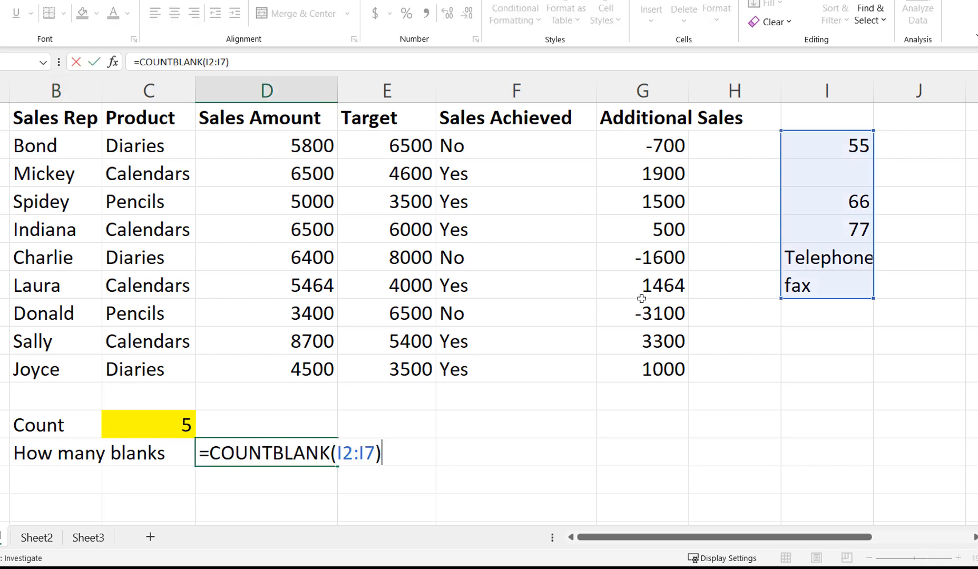
left_click_drag(876, 302, 865, 379)
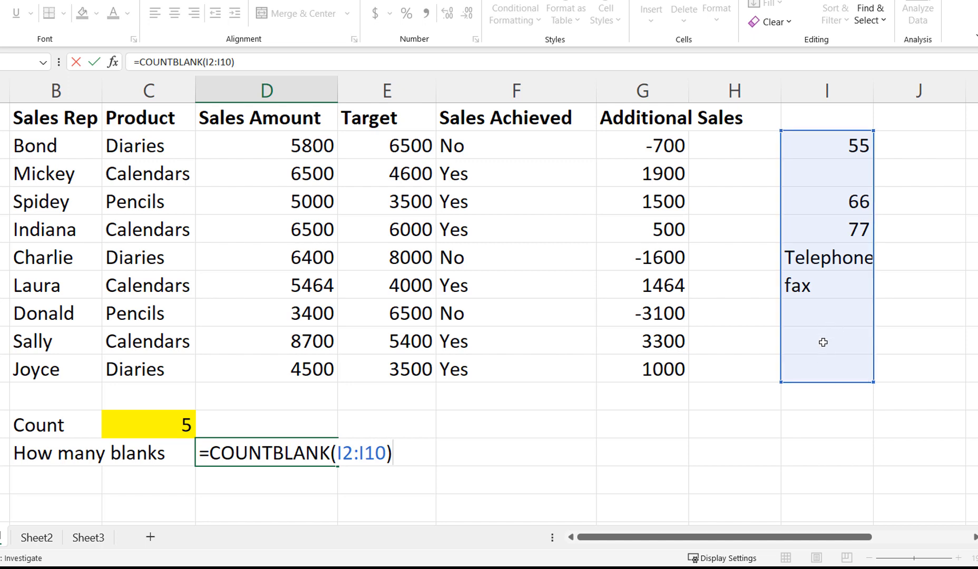
key("Return")
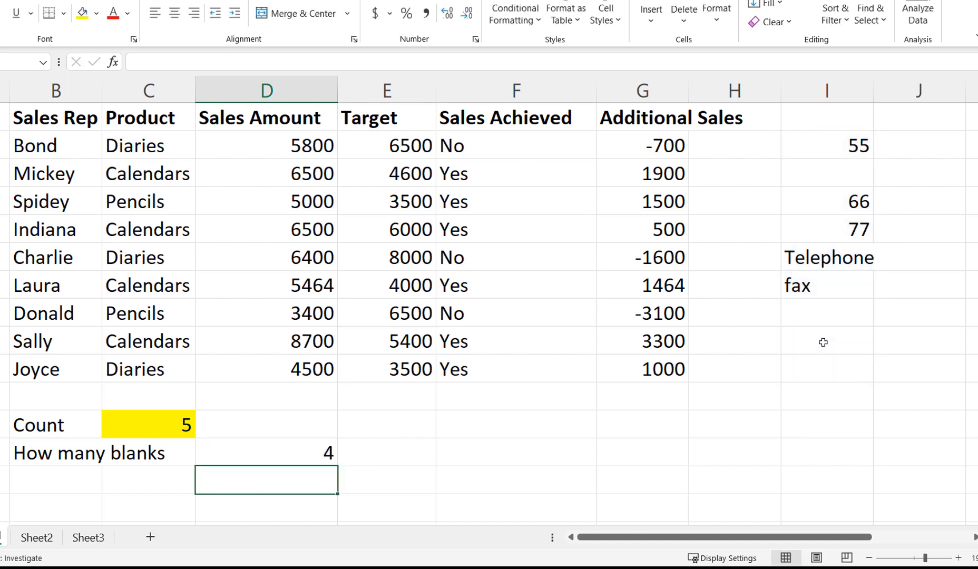
key("Up")
key("F2")
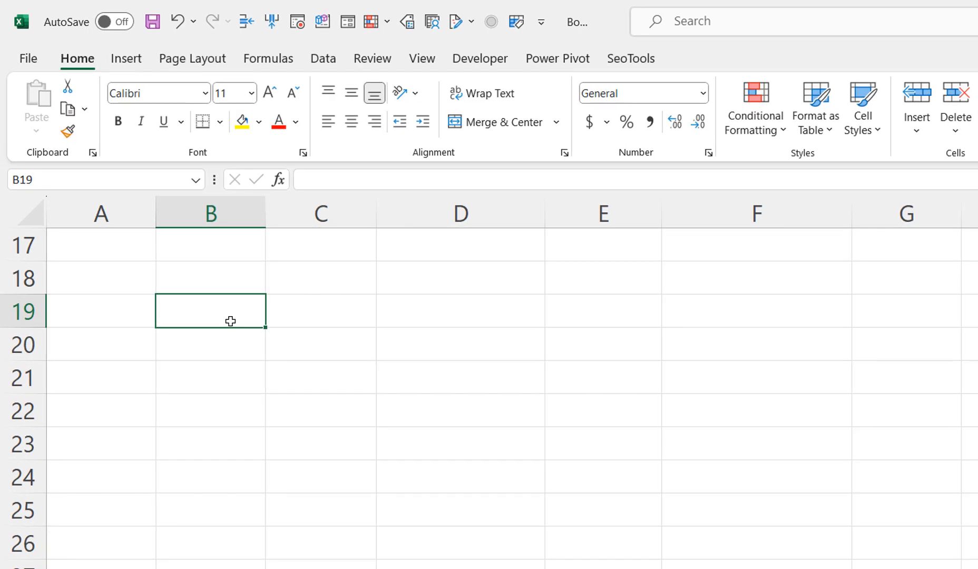
Enter the title CONCATENATE in B19 and the headers first Name in B21 and Last name in C21
type("CONCATENATE")
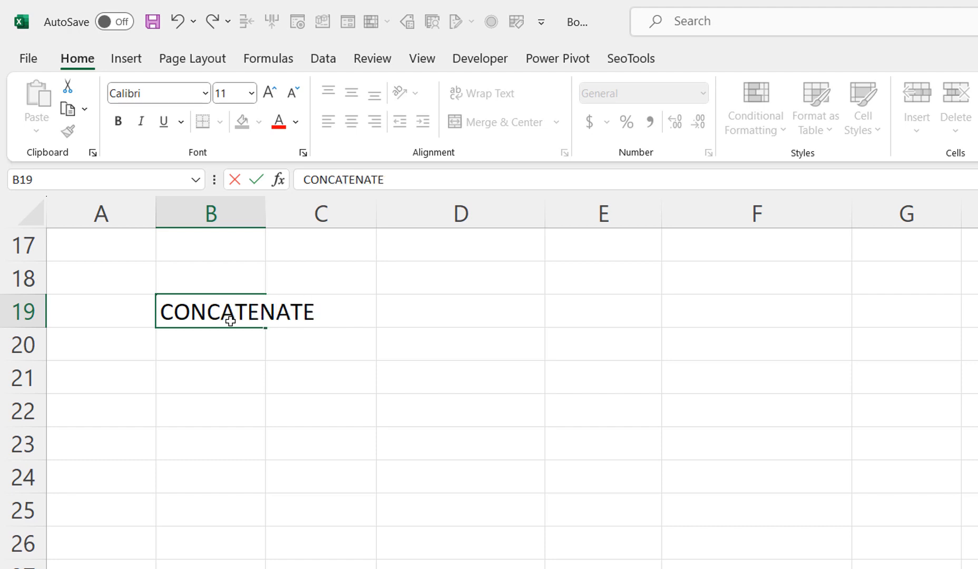
key("Return")
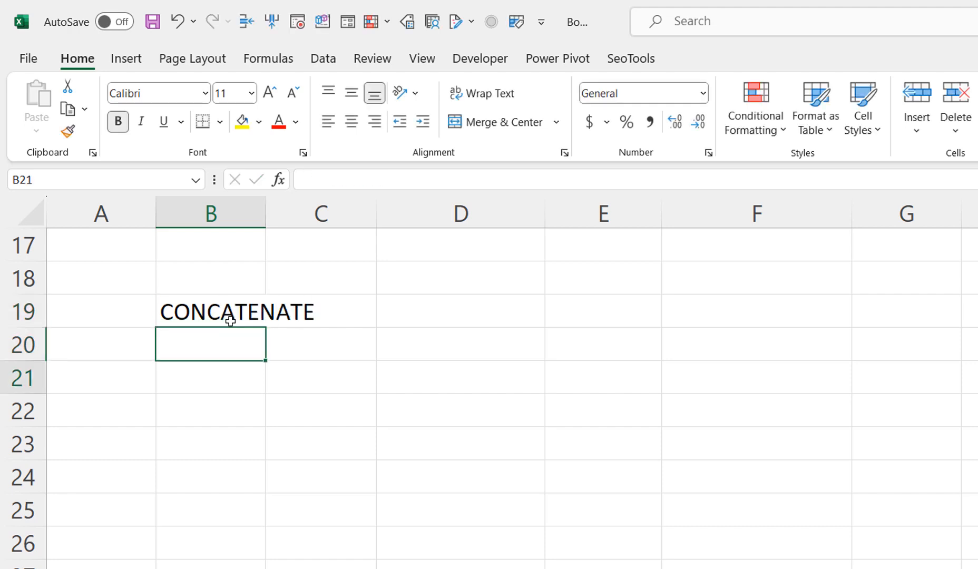
key("Return")
type("first Name")
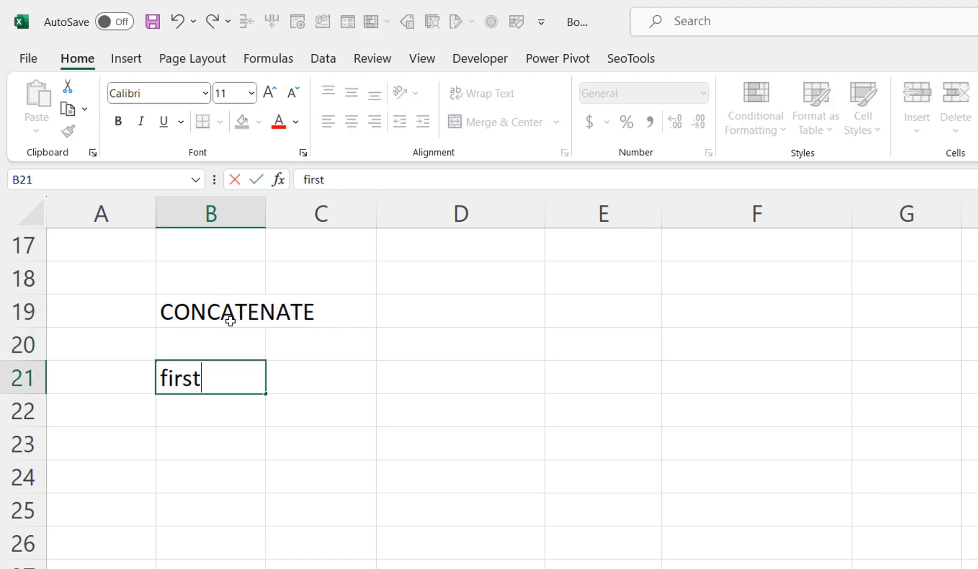
key("Tab")
type("Last name")
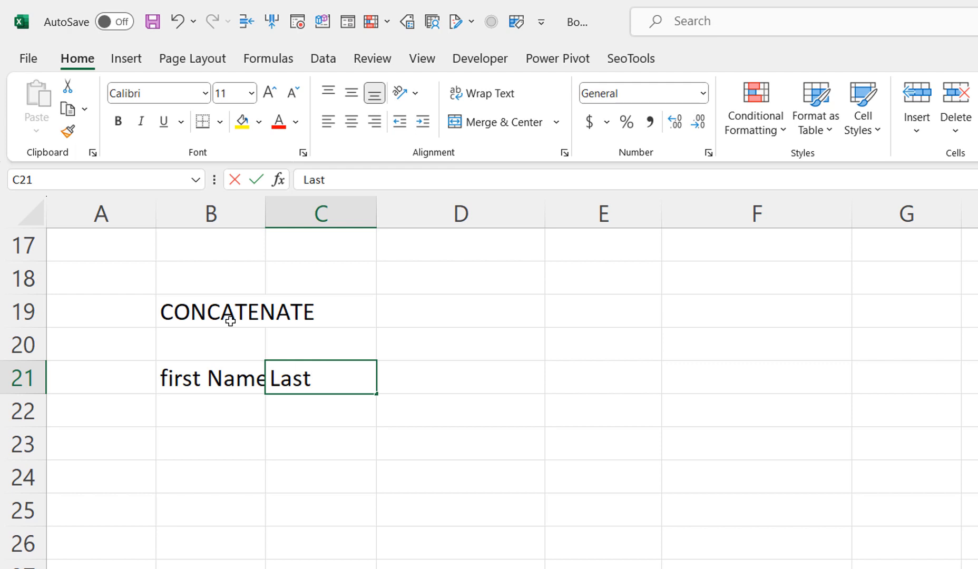
key("Return")
Fill B22:C24 with the first and last names James bond, Mickey mouse and Donald duck
type("James")
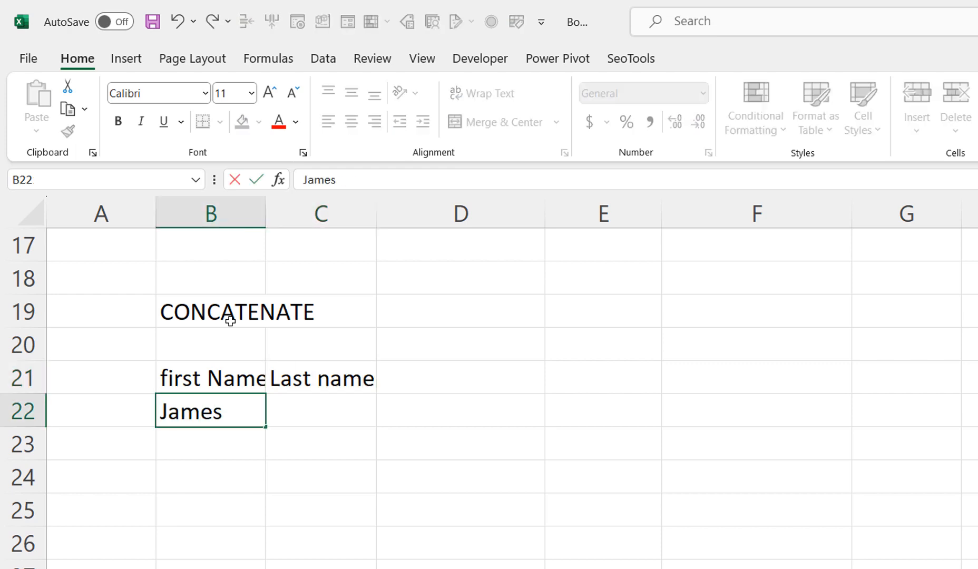
key("Tab")
type("bond")
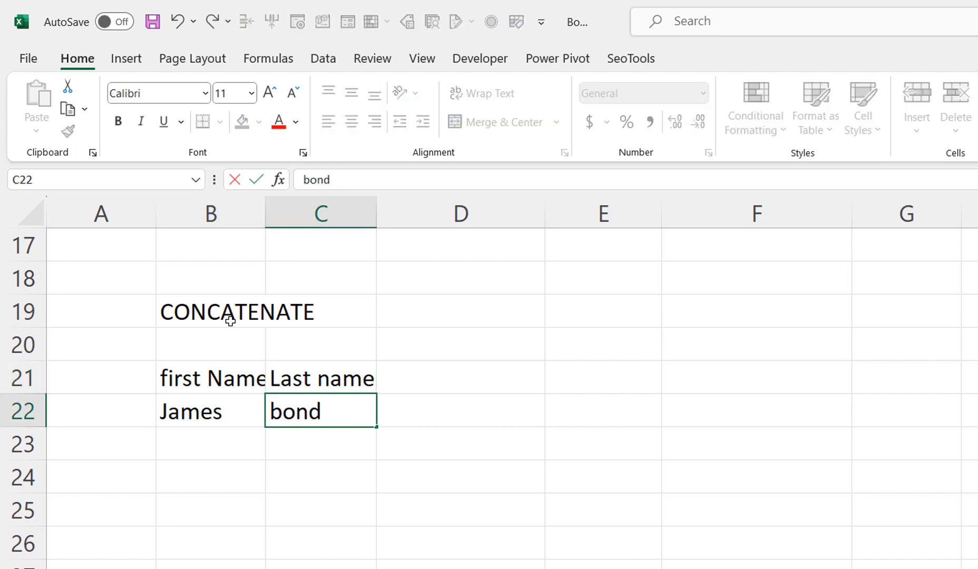
key("Return")
type("Mickey")
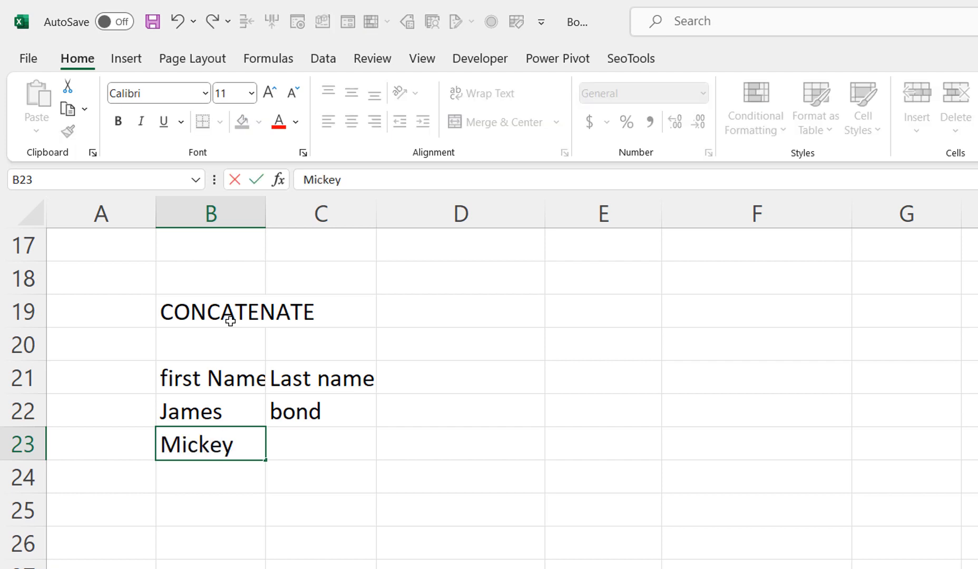
key("Tab")
type("mouse")
key("Return")
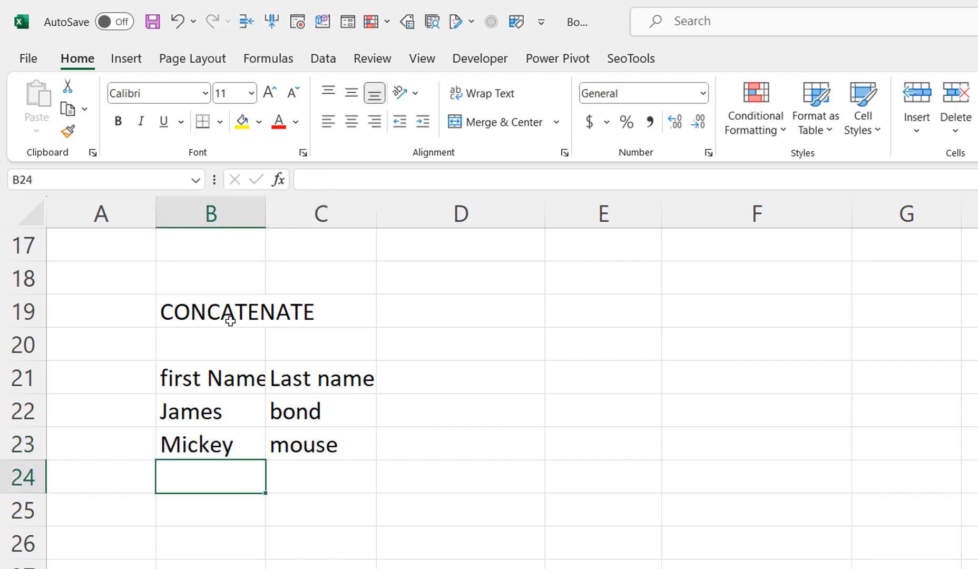
type("Donald")
key("Tab")
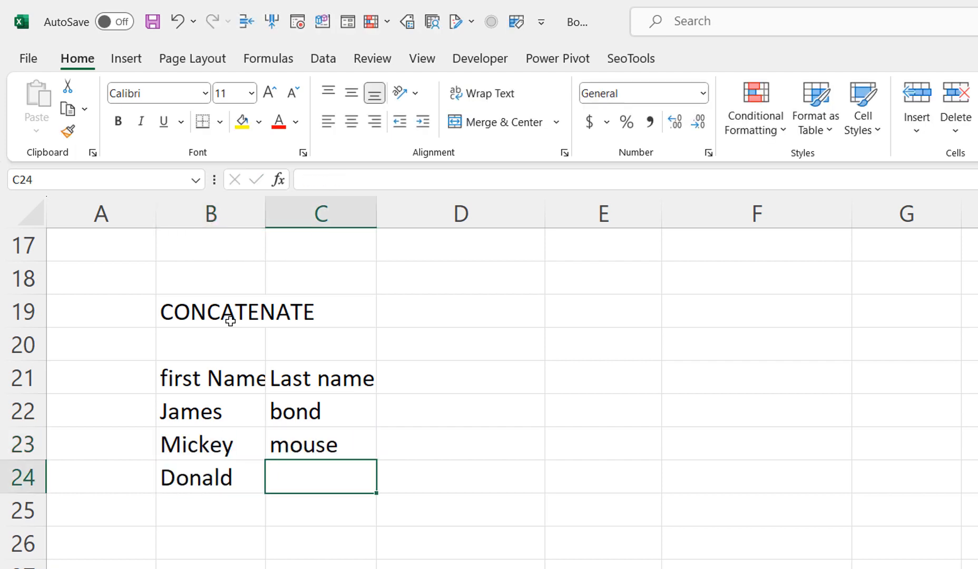
type("duck")
key("Right")
Add the header Full Name in cell D21
key("Right")
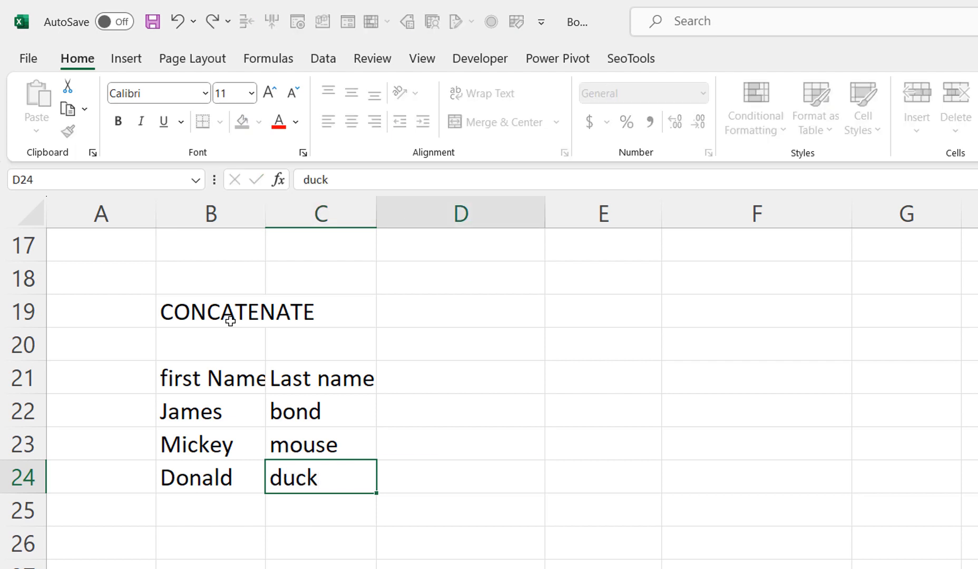
key("Up")
key("Up")
key("Up")
key("Left")
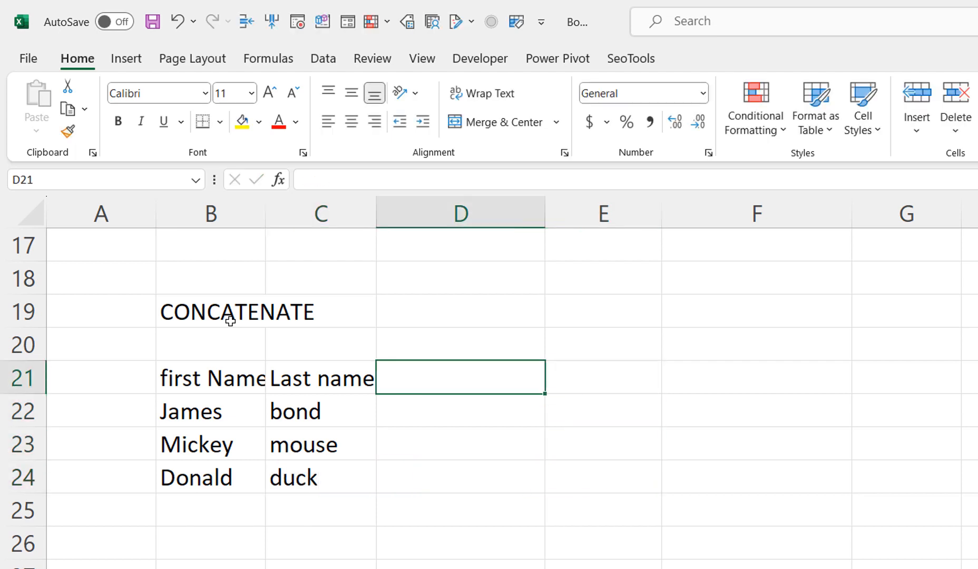
type("Full Name")
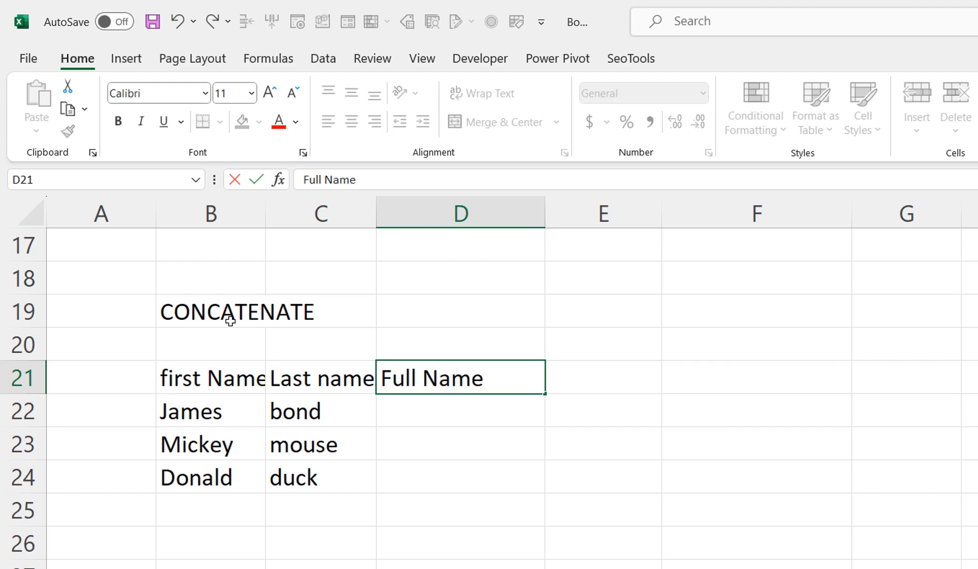
key("Return")
Join the first and last name in D22 with =CONCATENATE(B22,C22)
type("=")
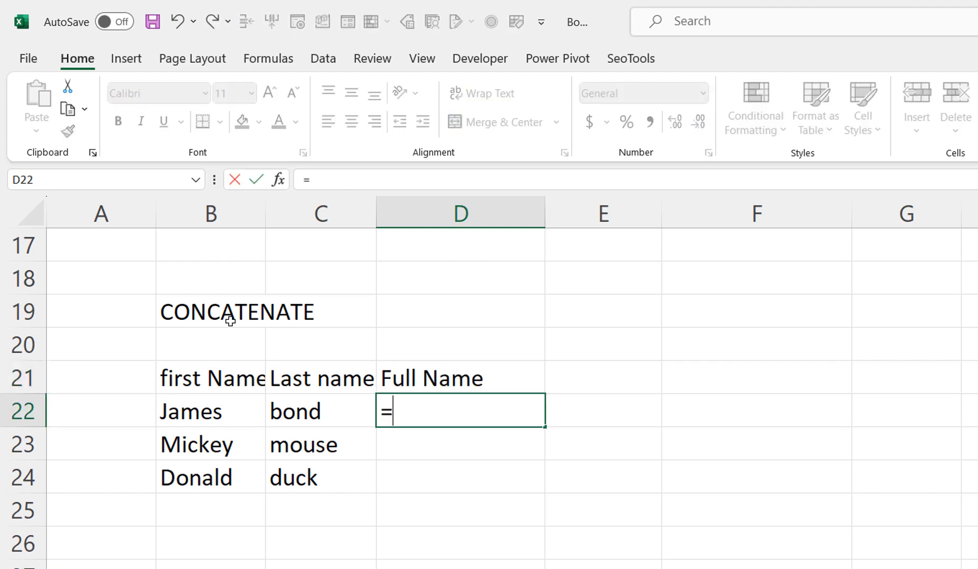
type("concate")
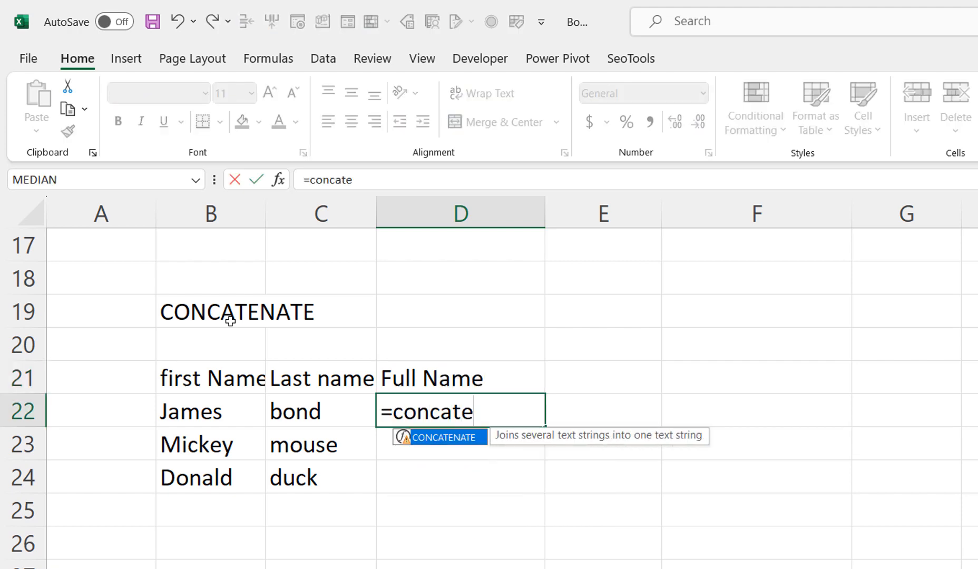
key("Tab")
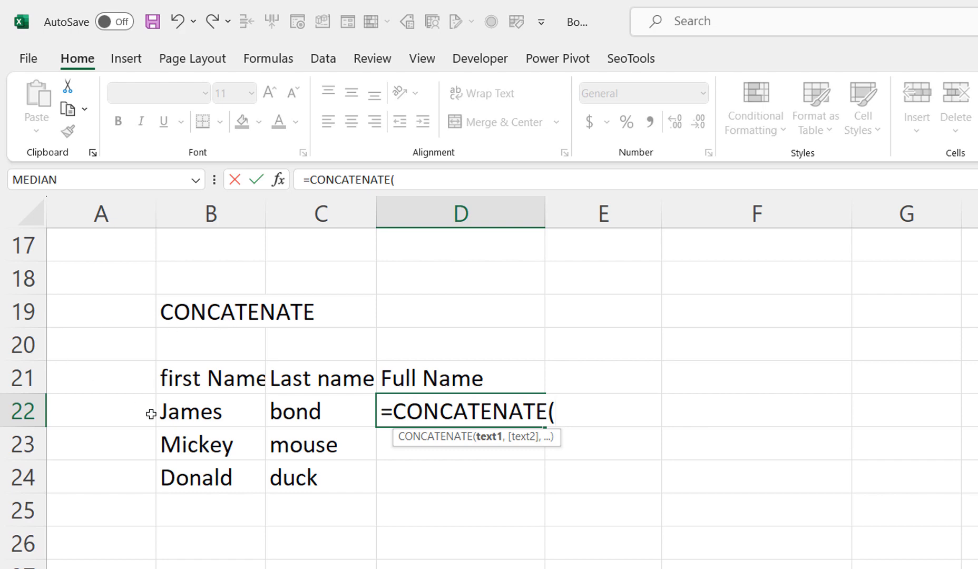
left_click(184, 416)
type(",")
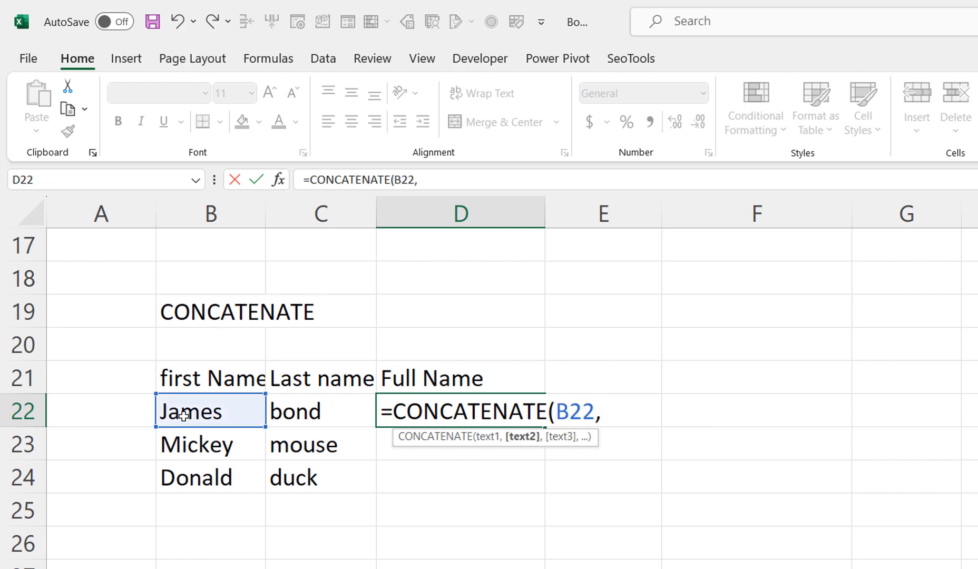
left_click(328, 412)
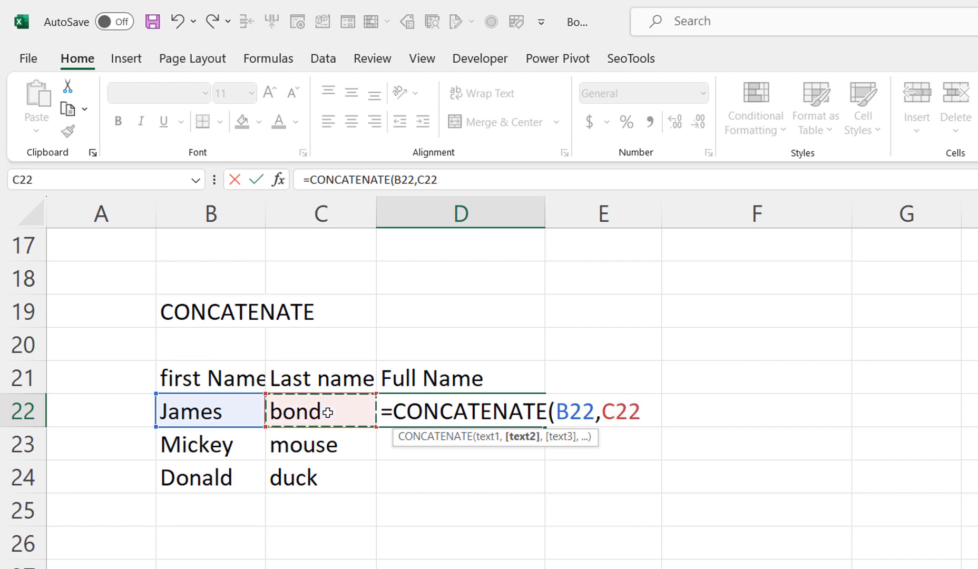
type(")")
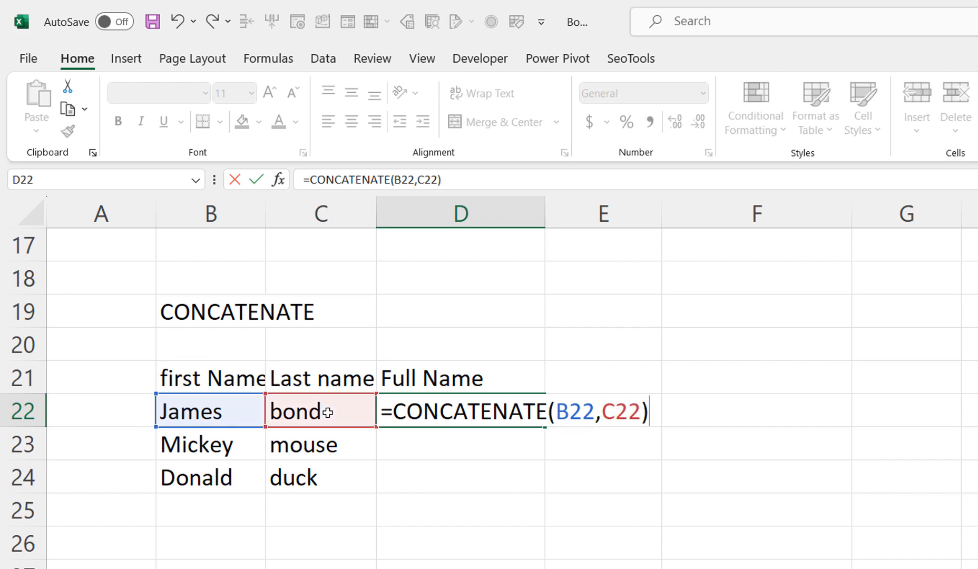
key("Return")
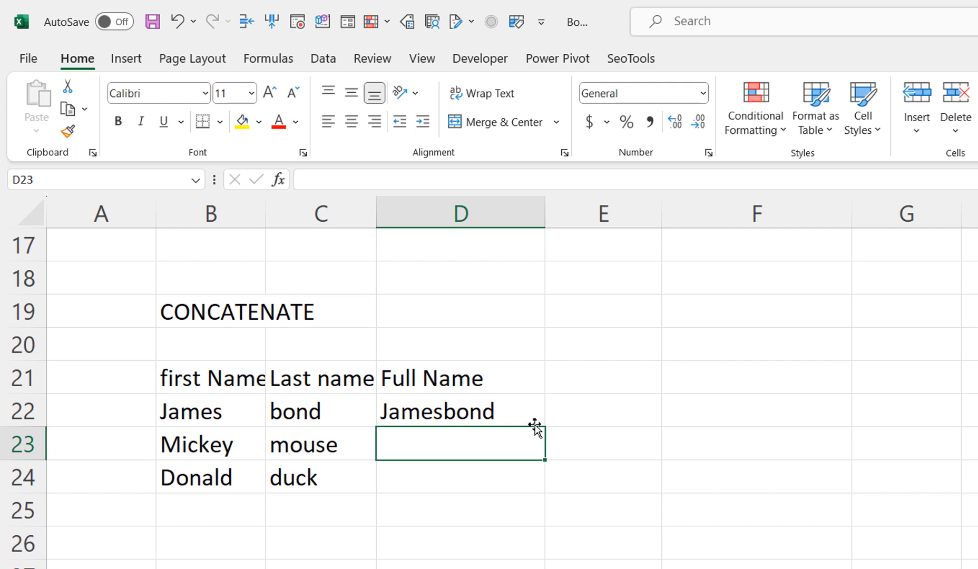
Edit the D22 formula to =CONCATENATE(B22, " ", C22) so a space separates the first and last name
left_click(448, 417)
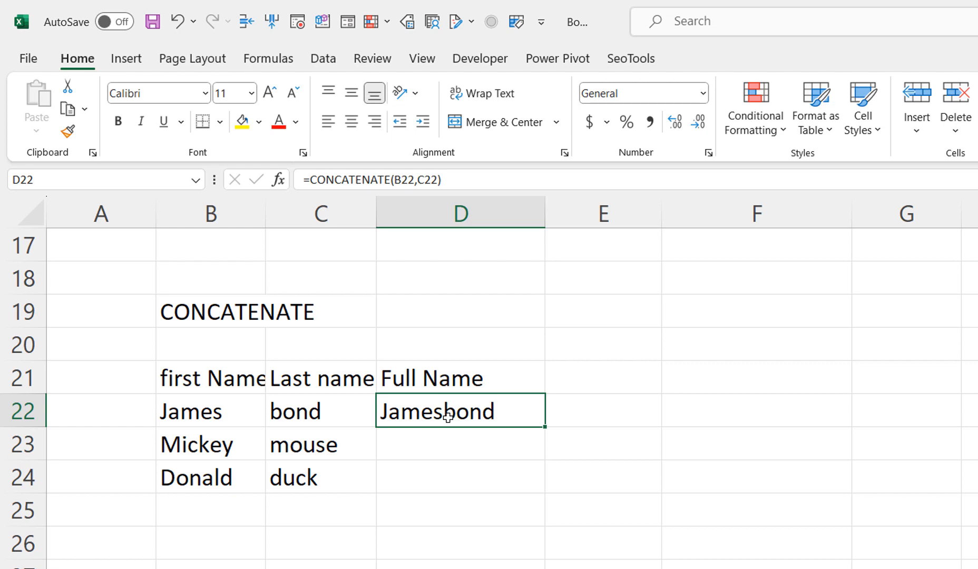
double_click(448, 417)
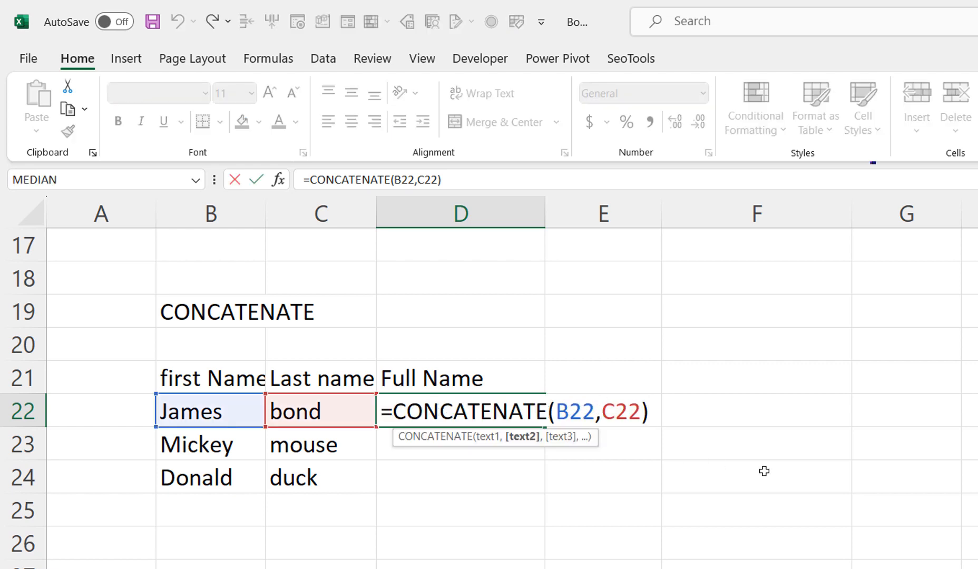
type("\" \"")
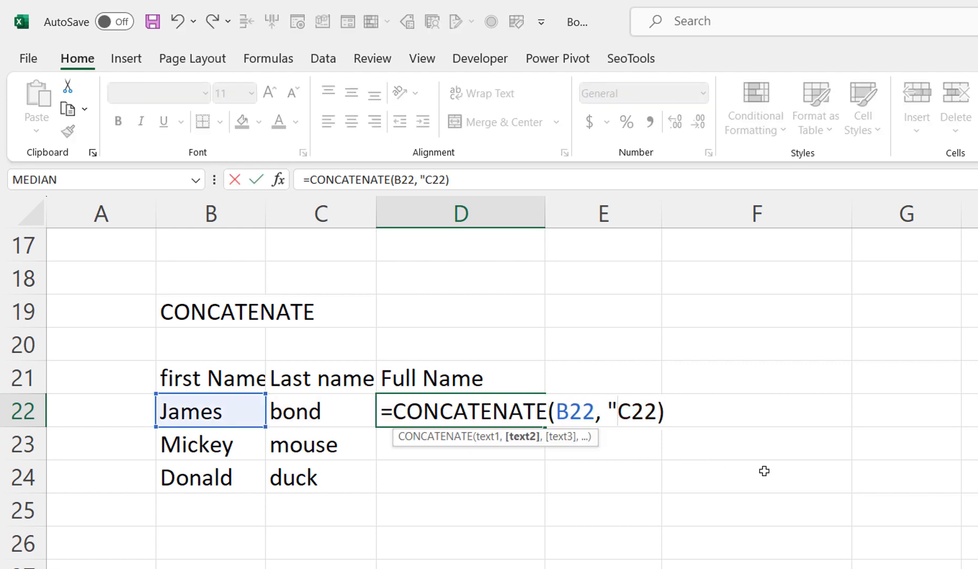
type(",")
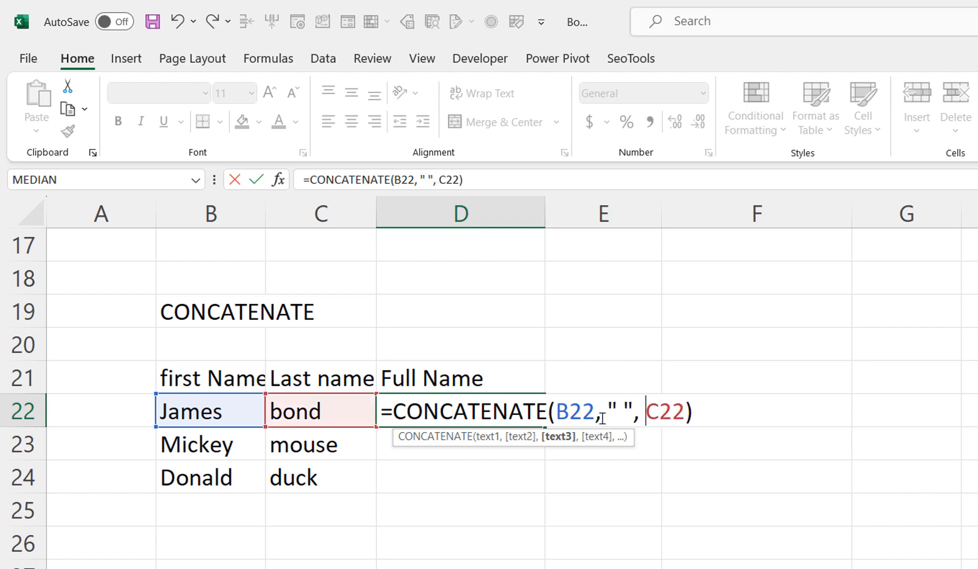
left_click(620, 410)
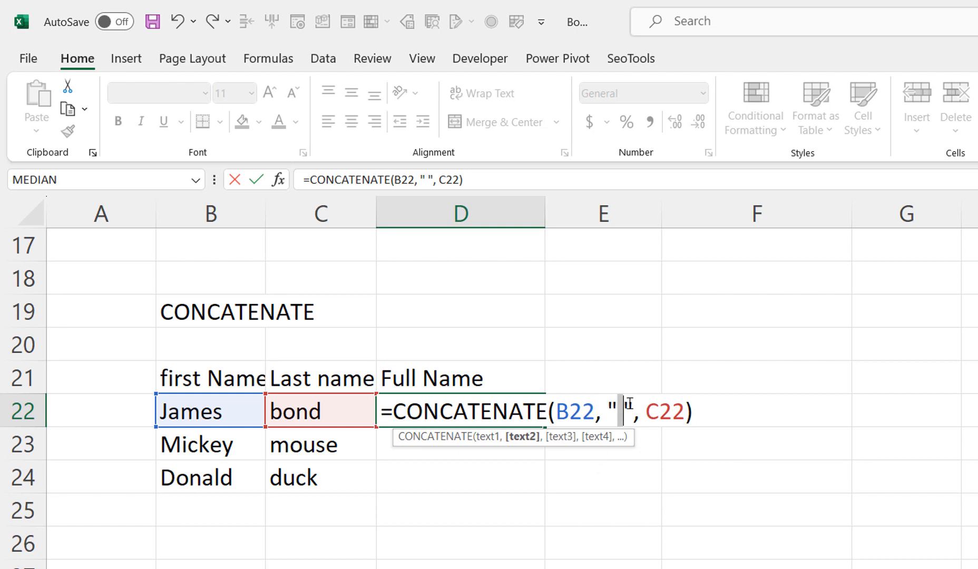
left_click(716, 413)
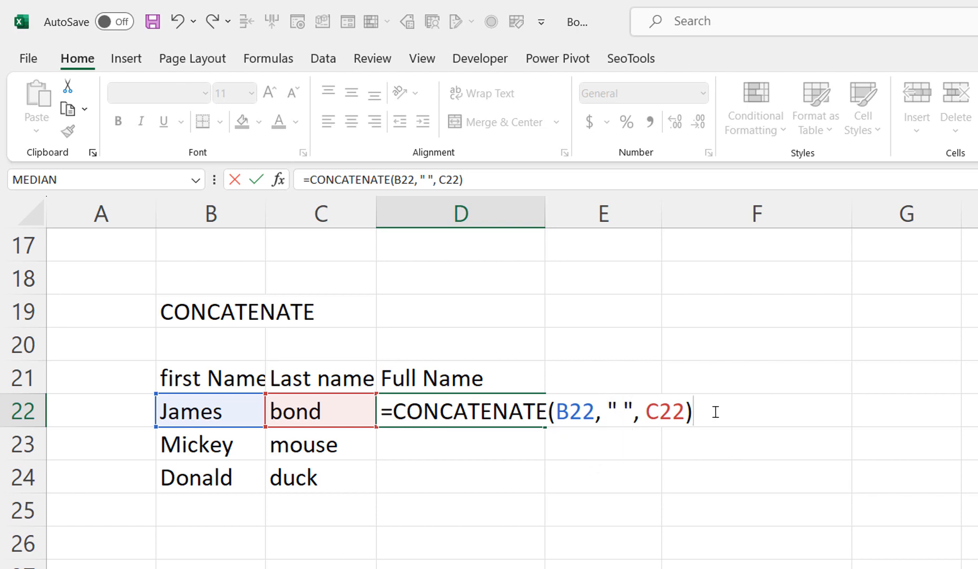
key("Return")
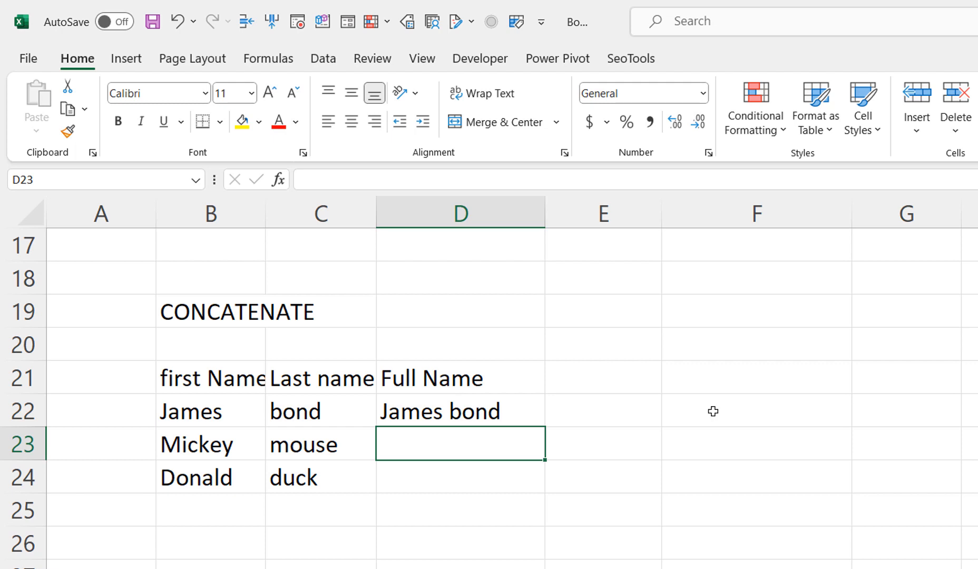
Copy the full-name formula from D22 down to D24 and review it against the last names in C22:C24
left_click(510, 414)
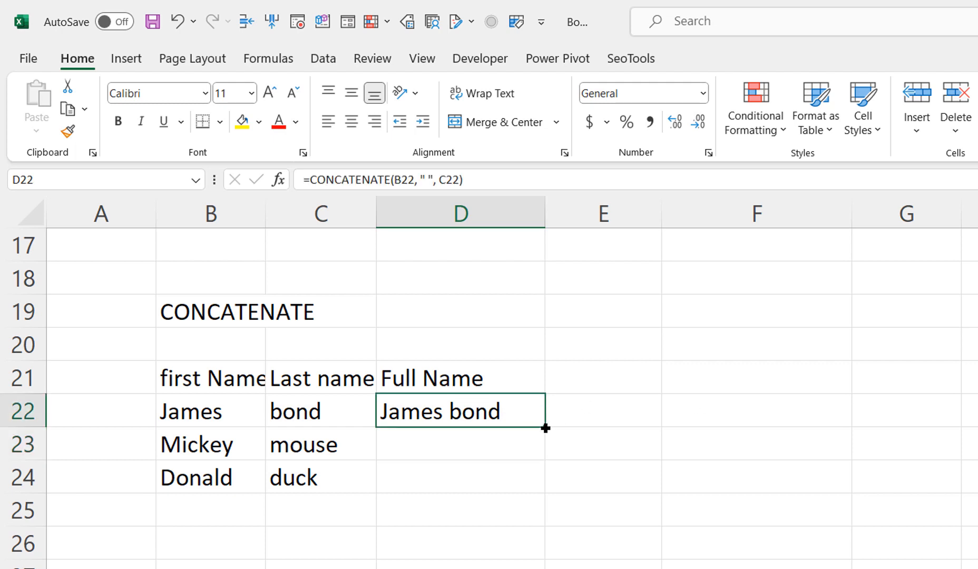
double_click(546, 428)
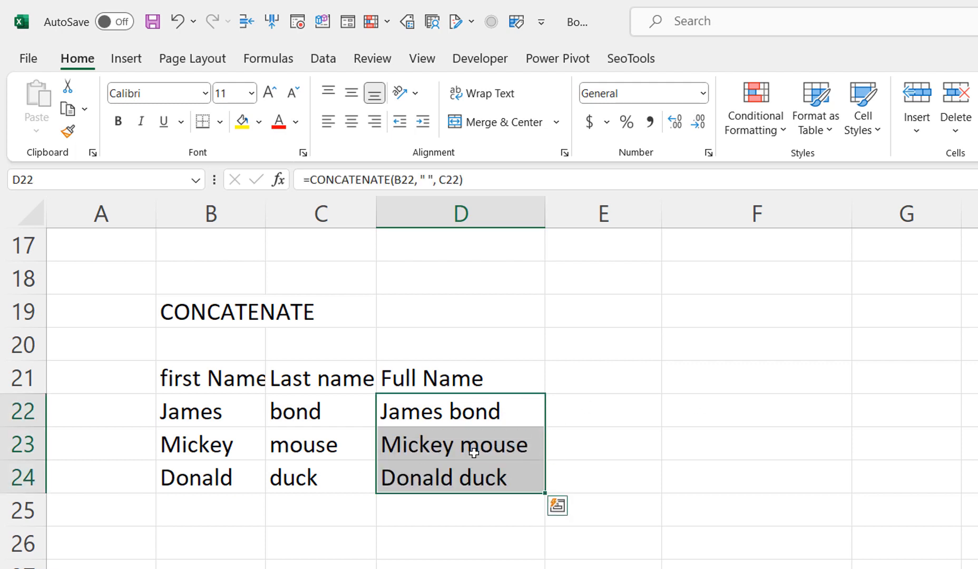
left_click(491, 413)
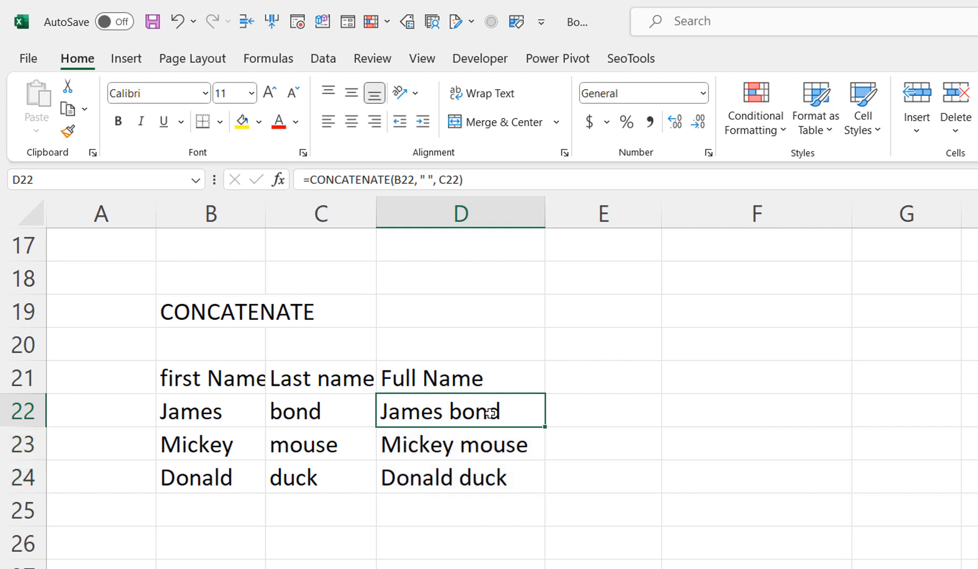
double_click(491, 413)
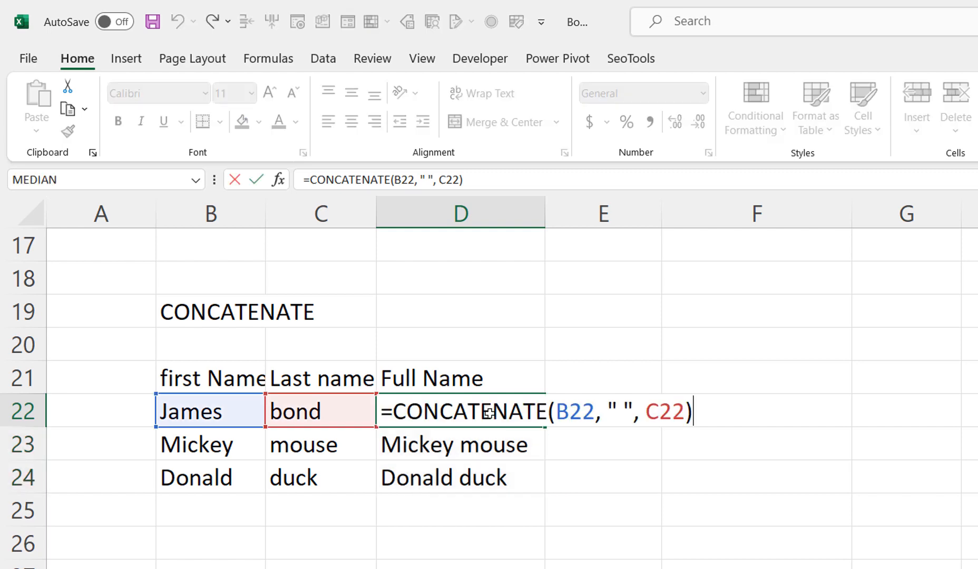
key("Escape")
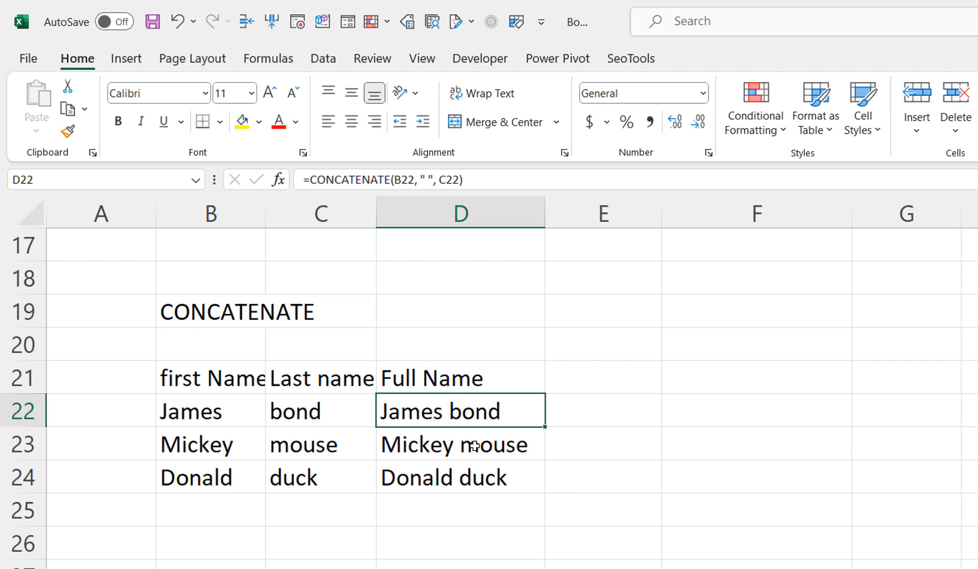
left_click(311, 414)
left_click_drag(311, 415, 313, 488)
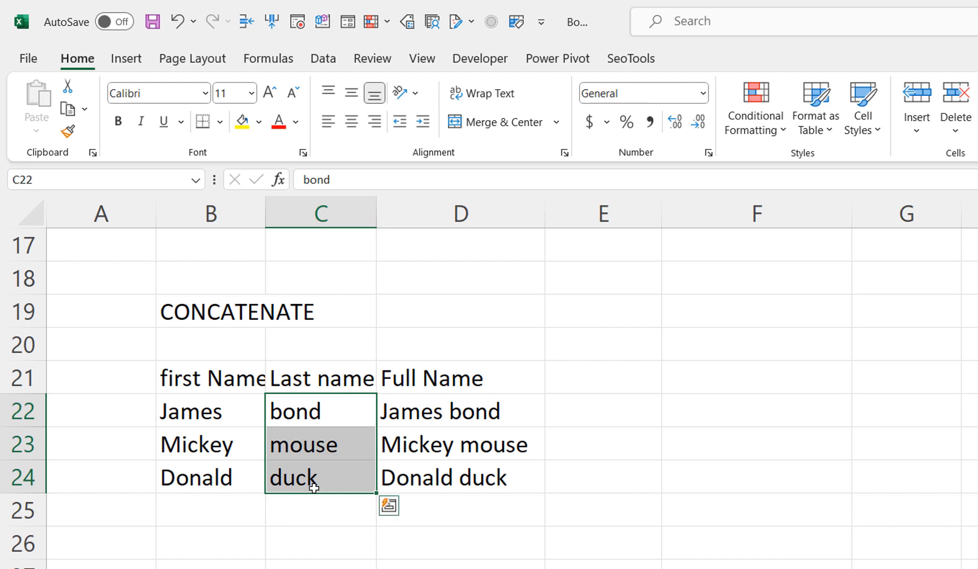
Add the header Proper in cell E21
left_click(611, 376)
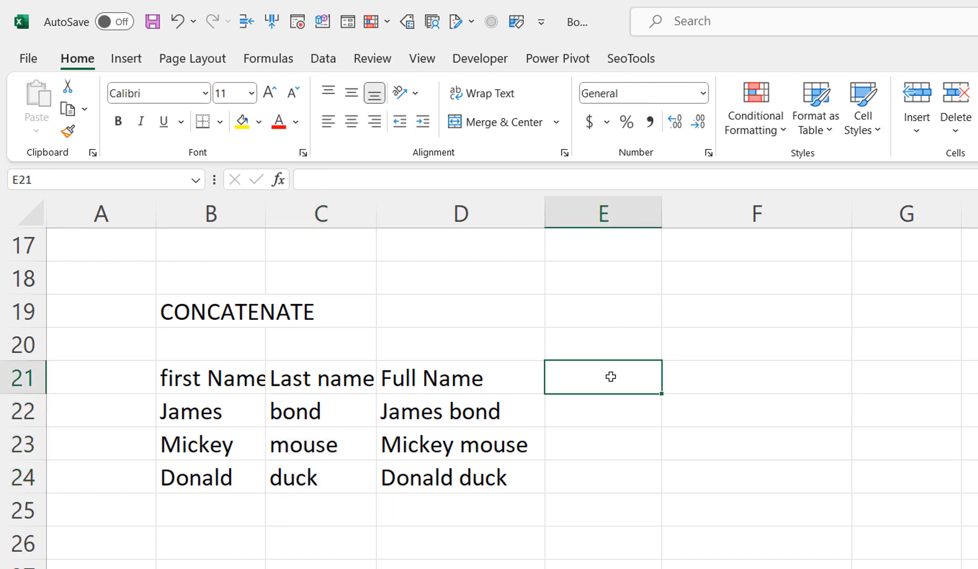
type("Proper")
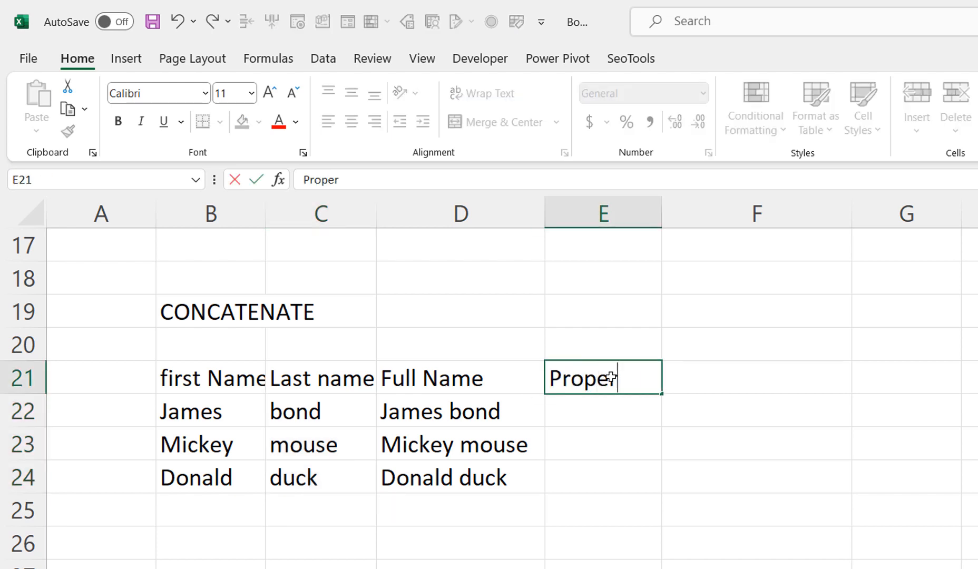
key("Return")
Capitalise each word of the full name in E22 with =PROPER(D22)
type("=")
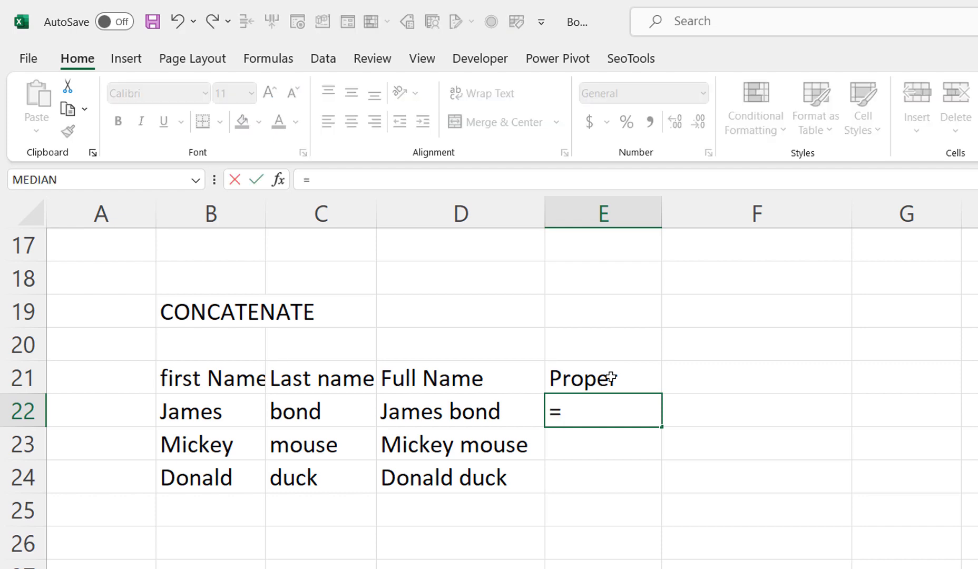
type("proper(")
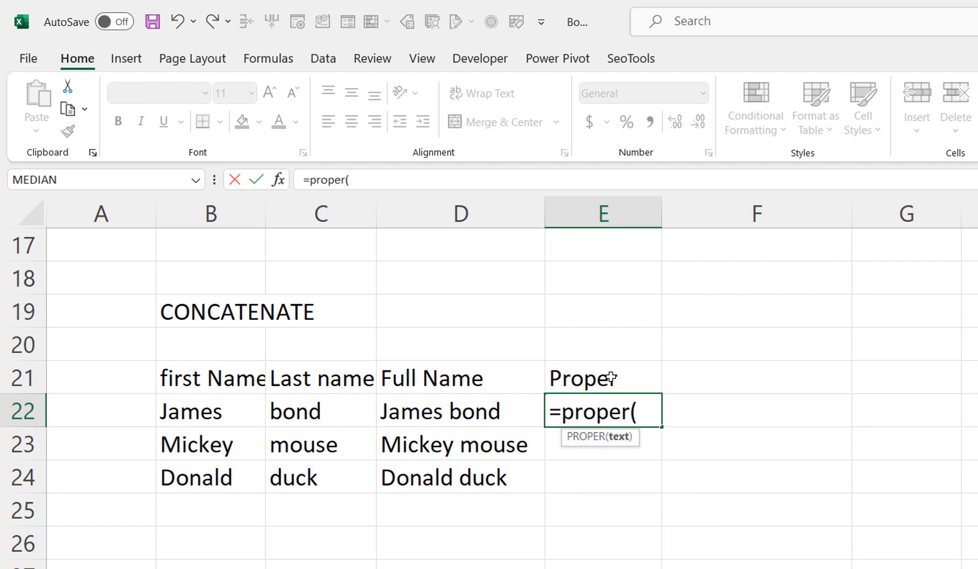
left_click(464, 415)
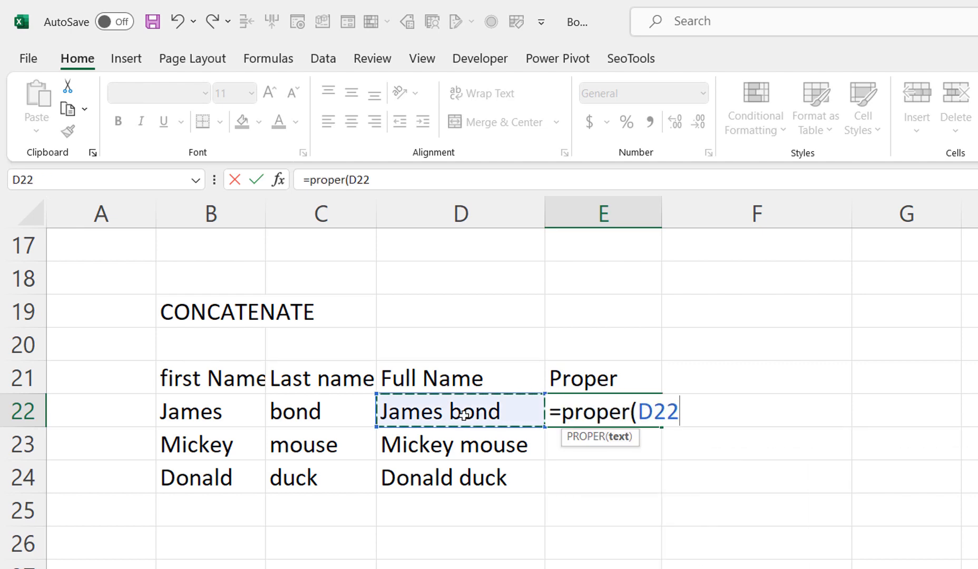
type(")")
key("Return")
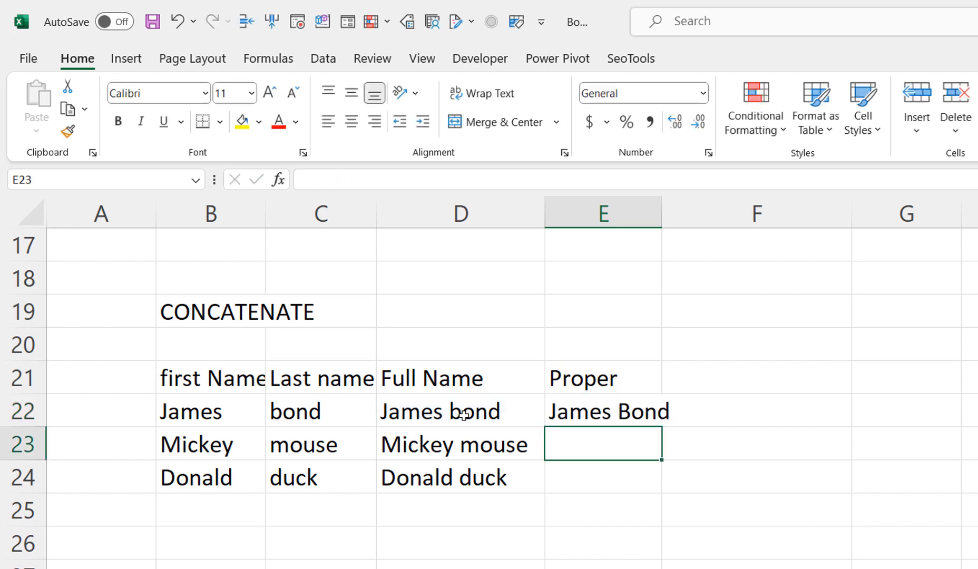
Copy the PROPER formula from E22 down to E24 and inspect the formula in E22
left_click(596, 417)
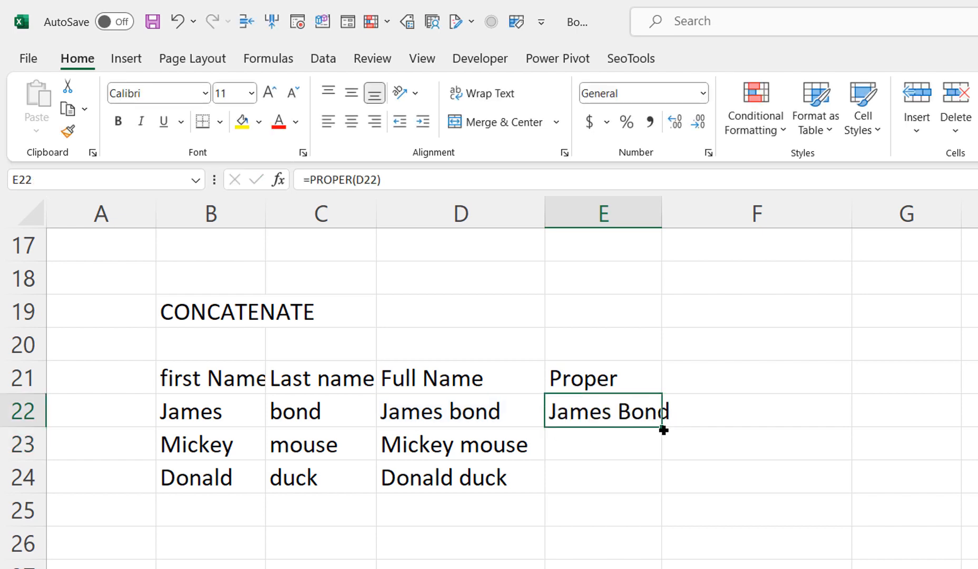
double_click(662, 430)
left_click(612, 414)
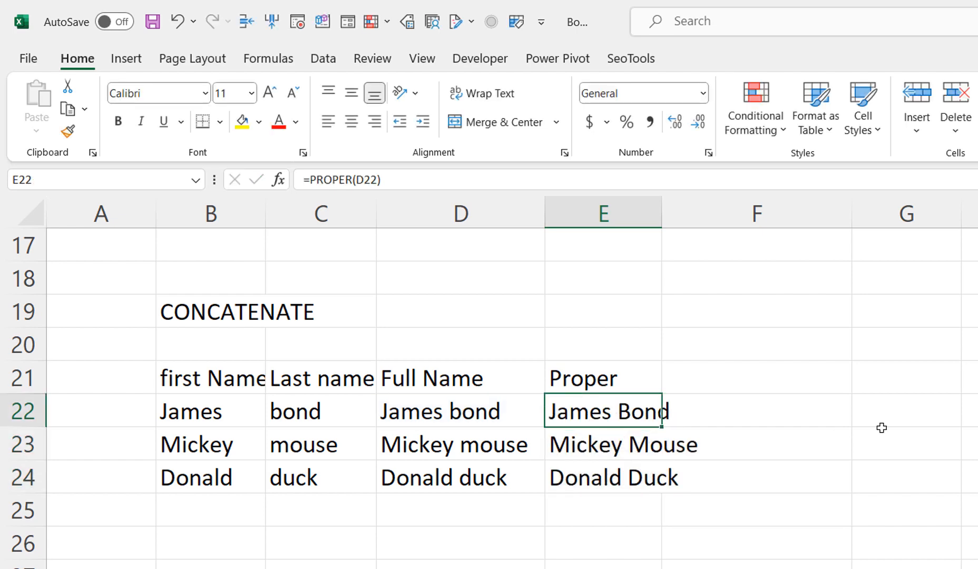
key("F2")
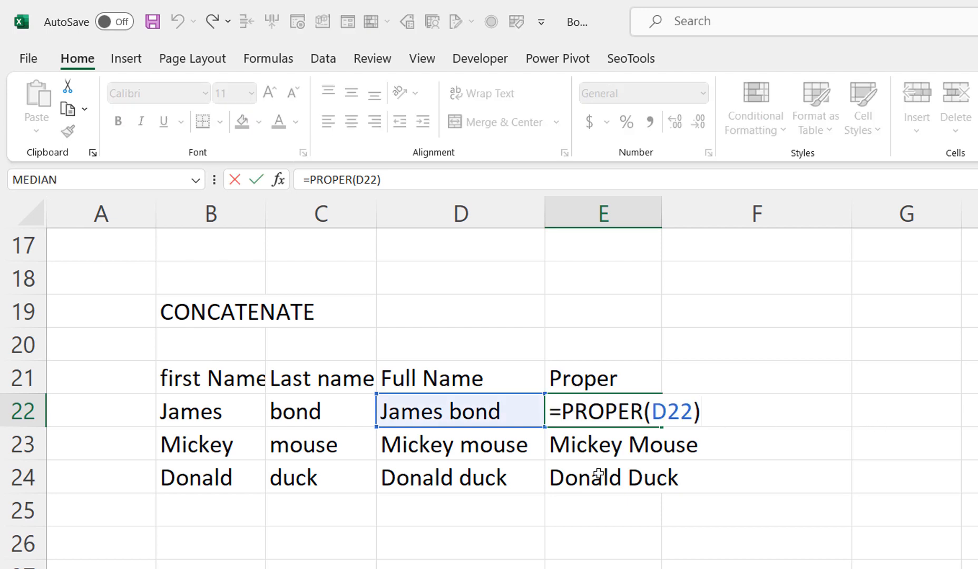
left_click(504, 513)
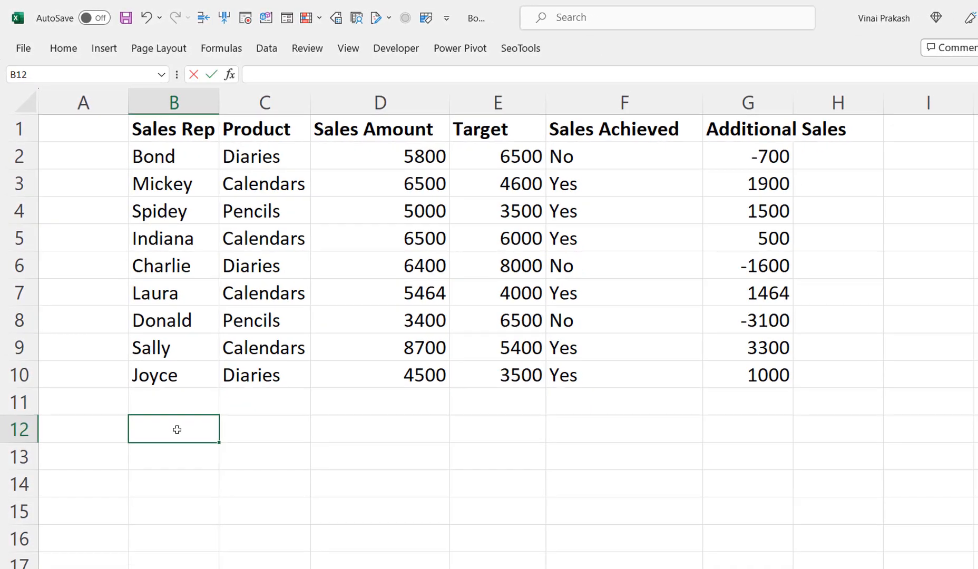
On the sales data sheet, enter the title VLOOKUP in B12, the label Sales Rep in C13 and Bond in D13
type("VLOOKUP")
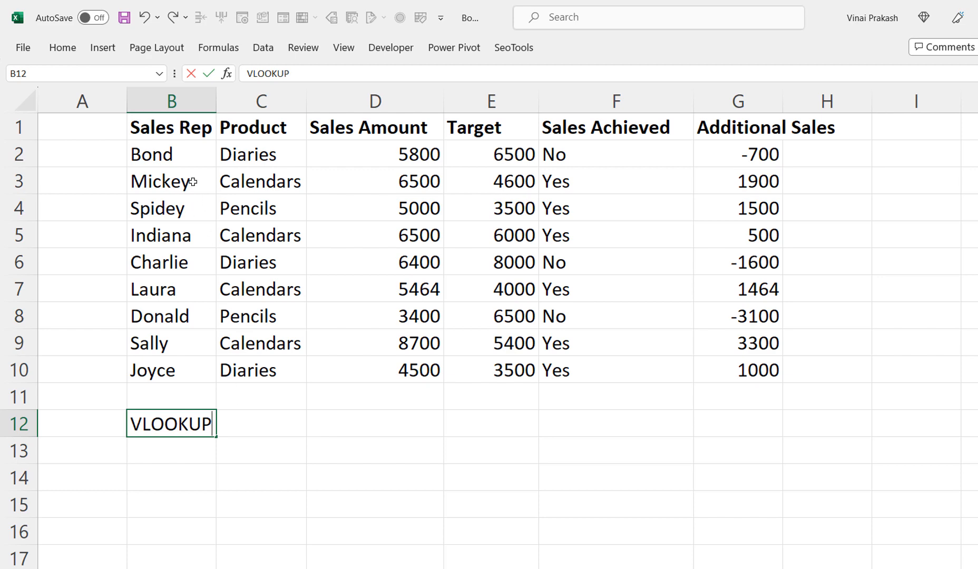
left_click(343, 430)
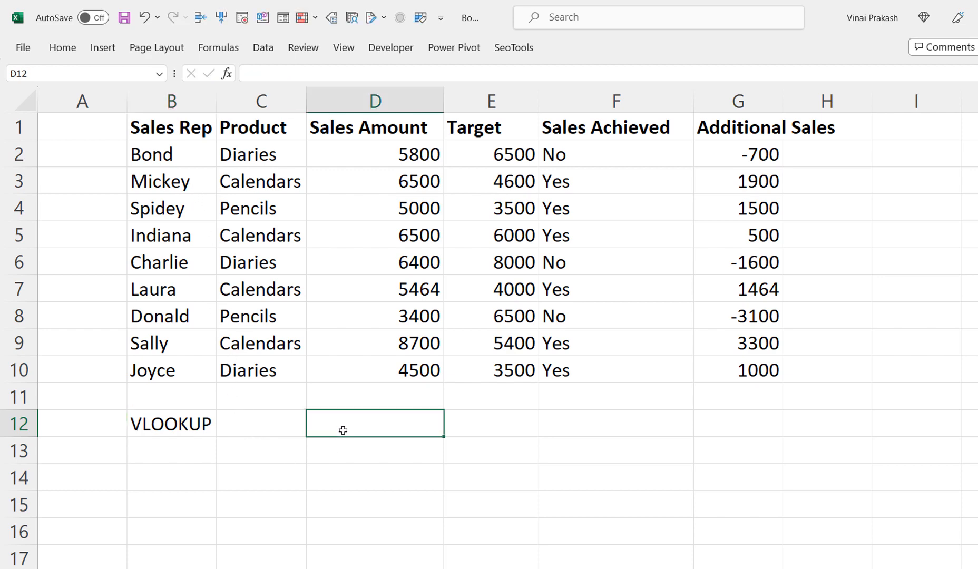
left_click(266, 457)
type("Sales")
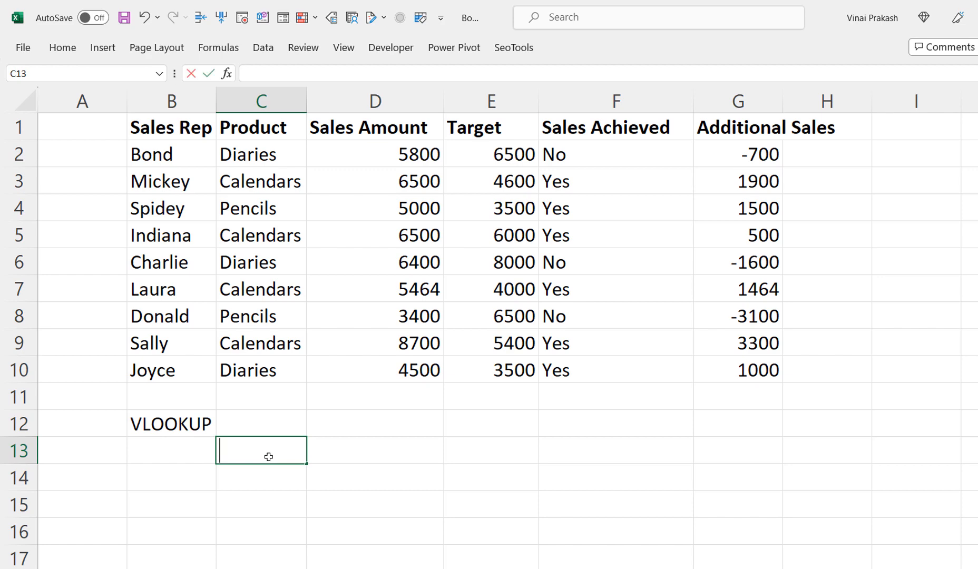
type(" Rep")
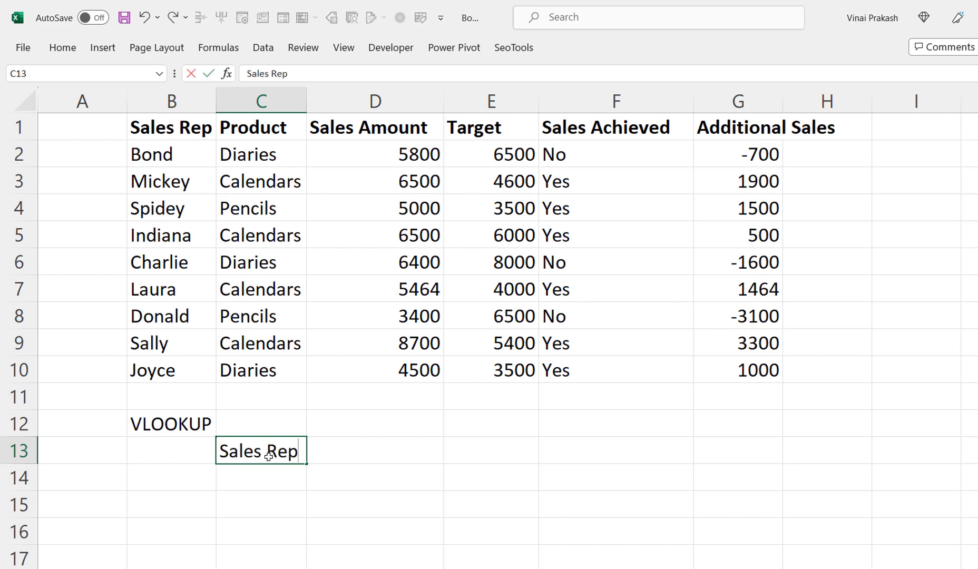
key("Tab")
type("Bond")
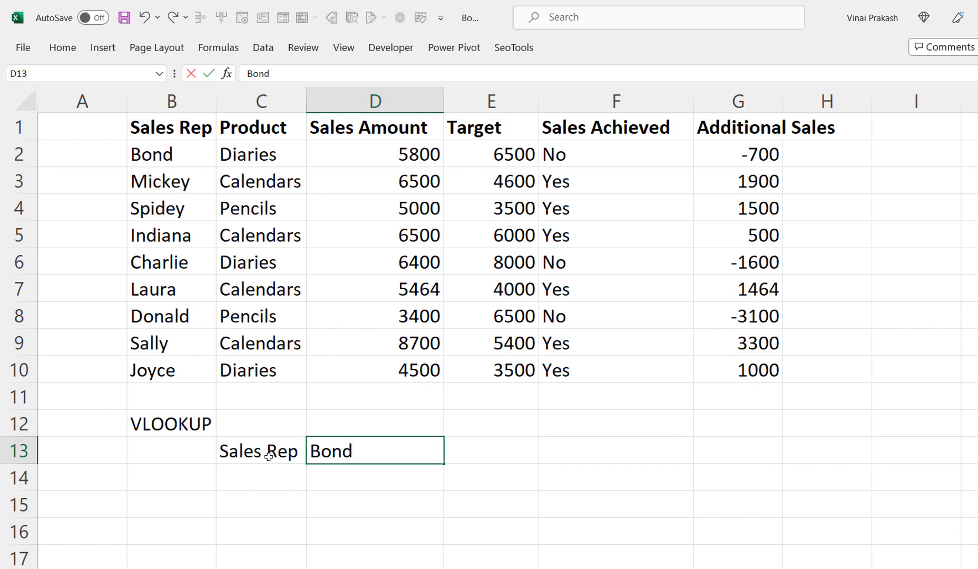
key("Return")
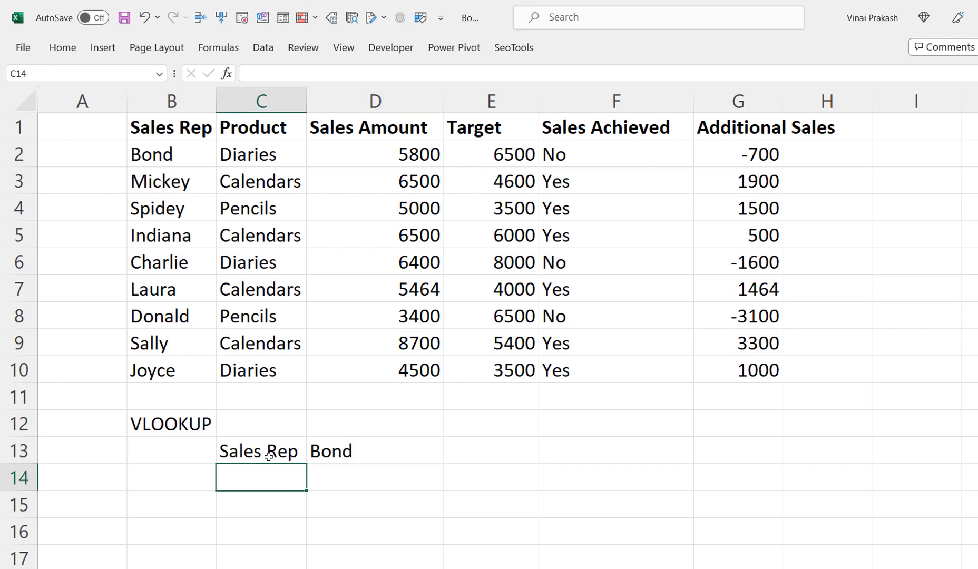
Enter the label Sales Amount in C14 and widen column C to fit its contents
type("Sales Amount")
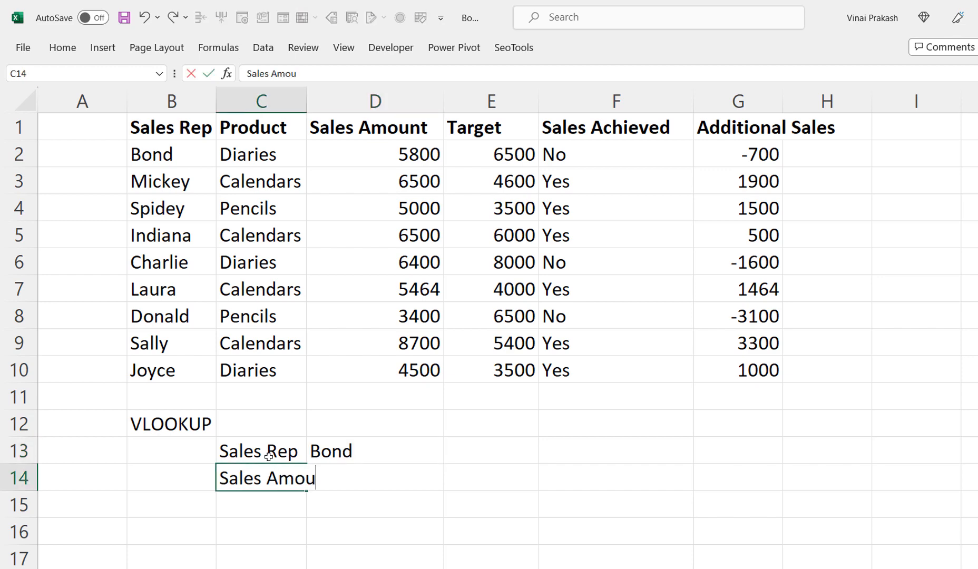
key("Tab")
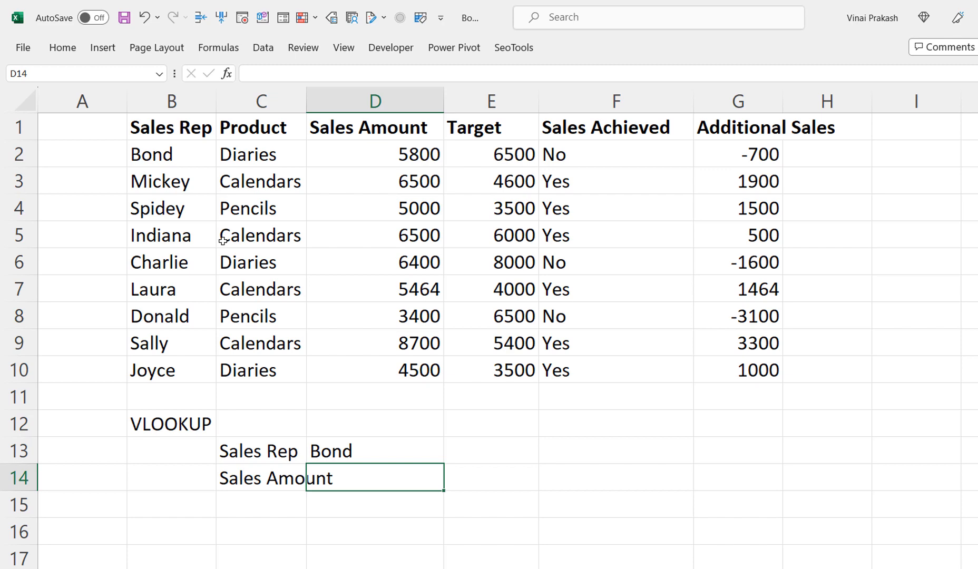
double_click(306, 103)
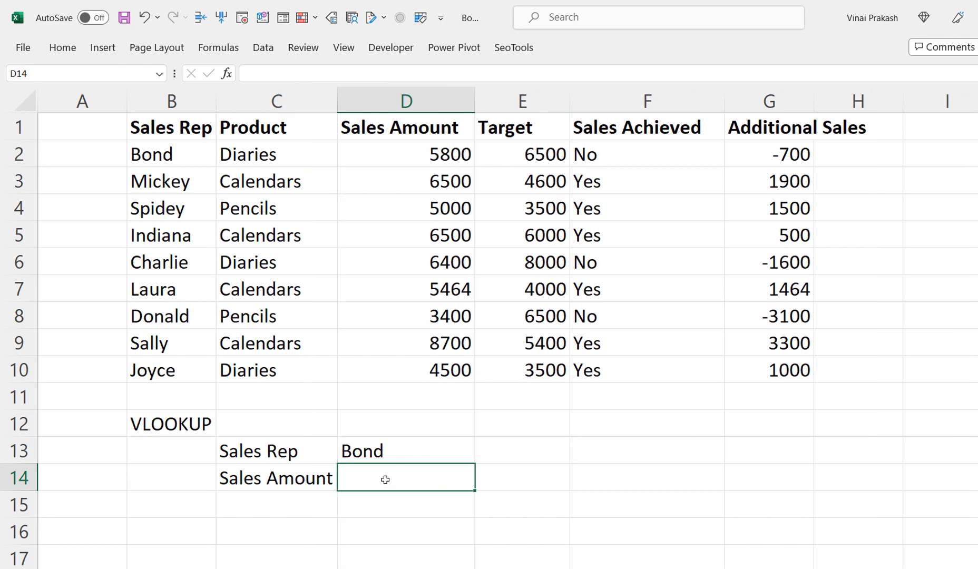
Look up the sales amount for the rep in D13 by entering =VLOOKUP(D13,B2:G10,3,FALSE) in D14
type("=")
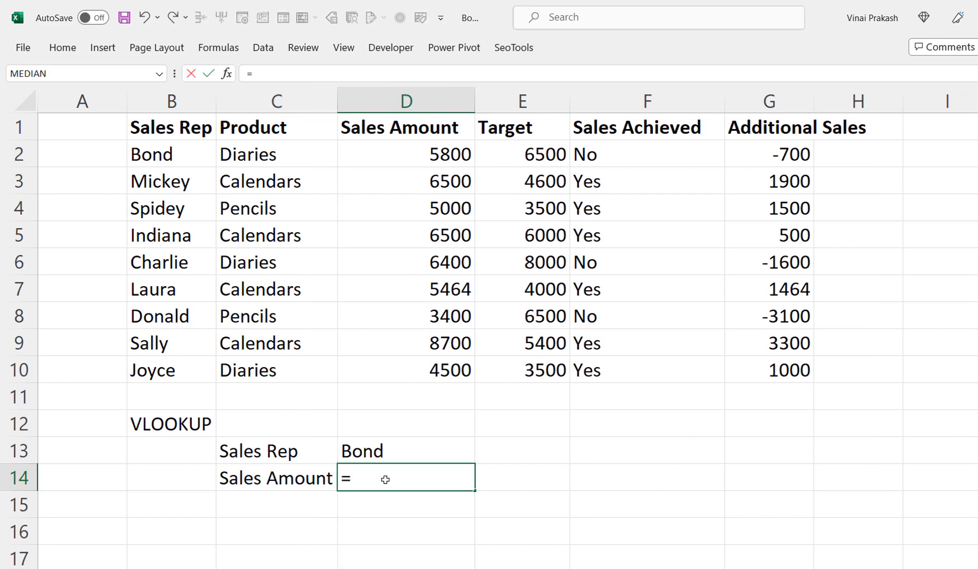
type("VL")
key("Tab")
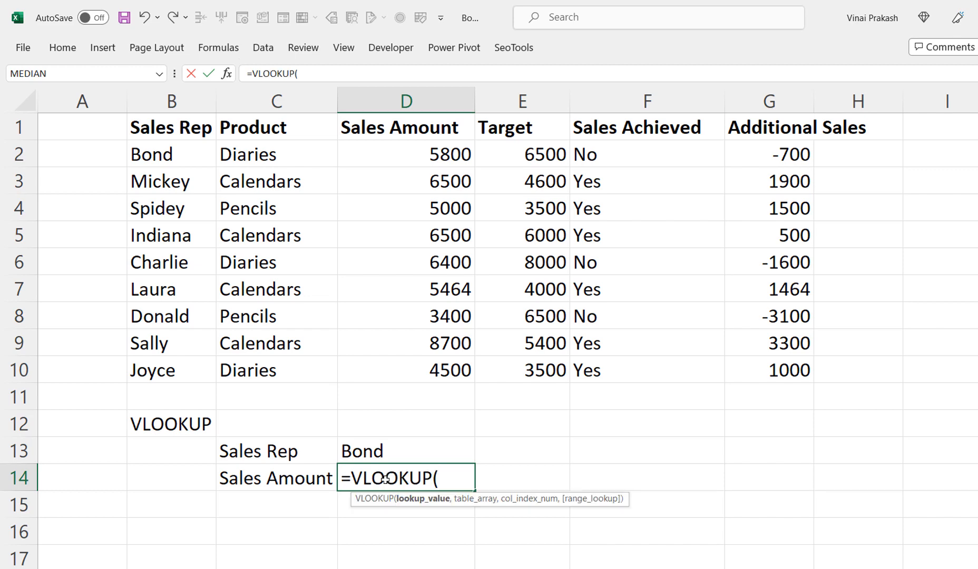
left_click(378, 451)
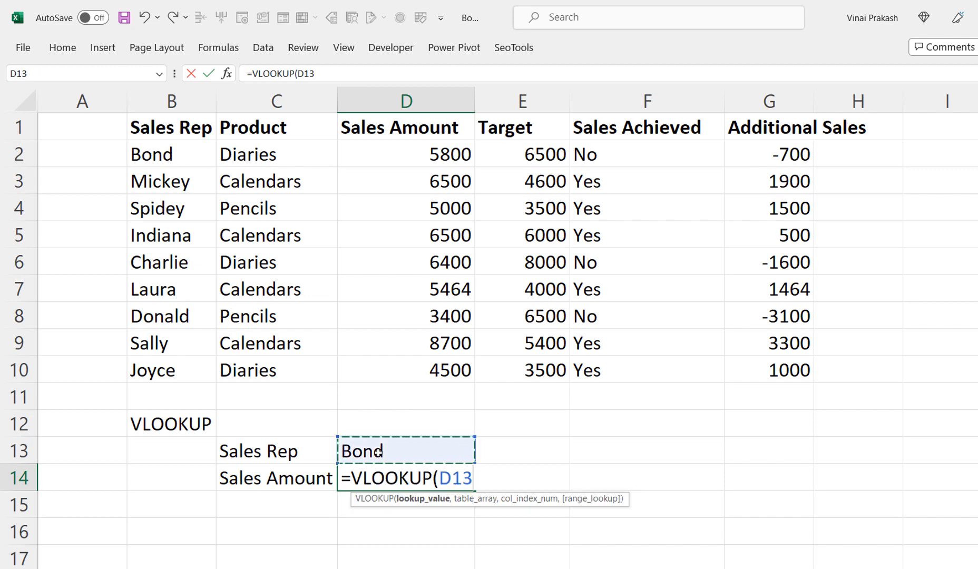
type(",")
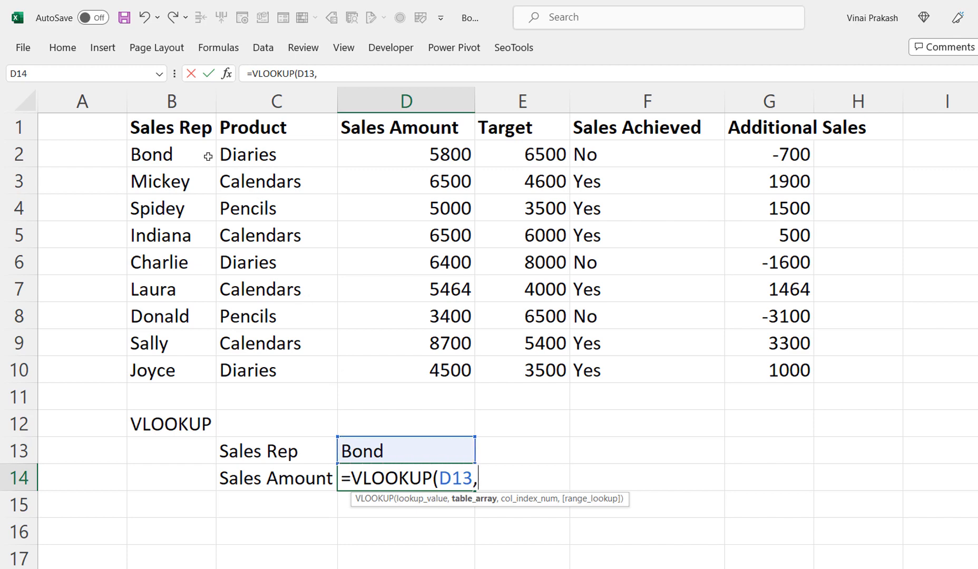
left_click_drag(163, 150, 749, 368)
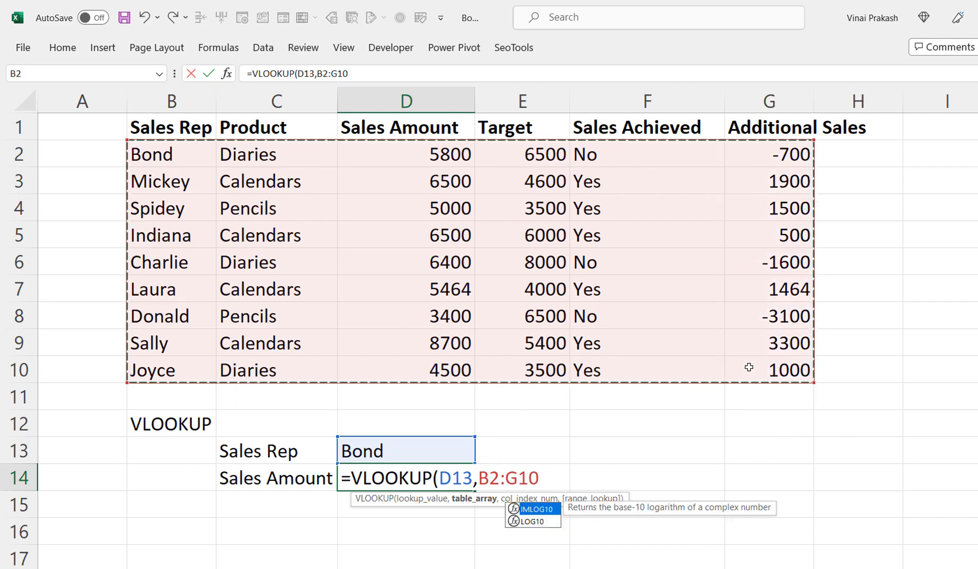
type(",")
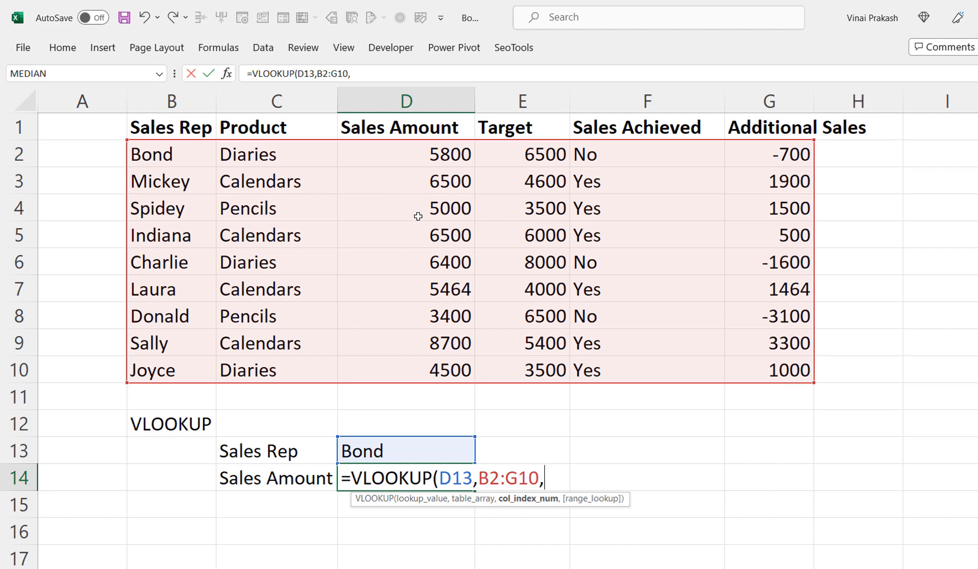
type("3,")
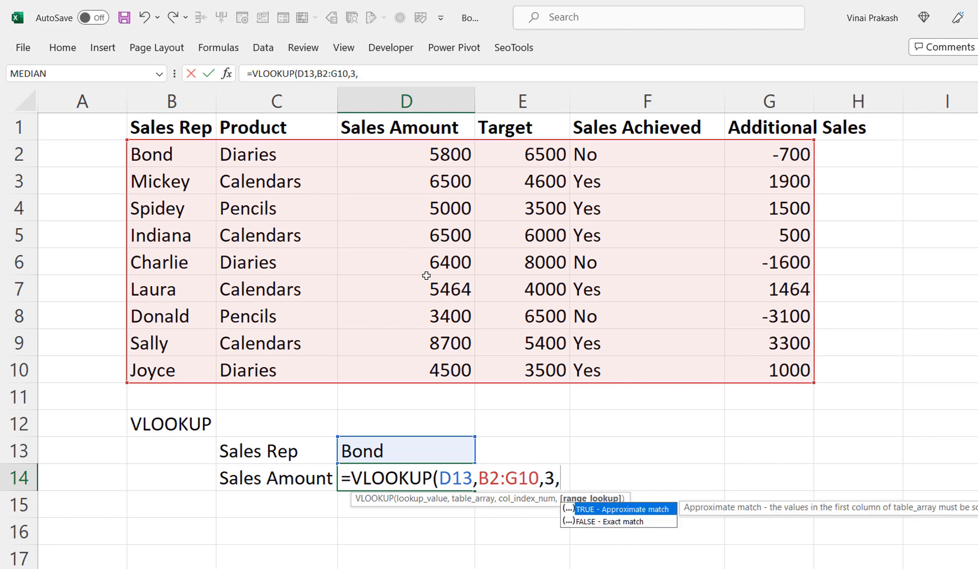
key("Down")
key("Tab")
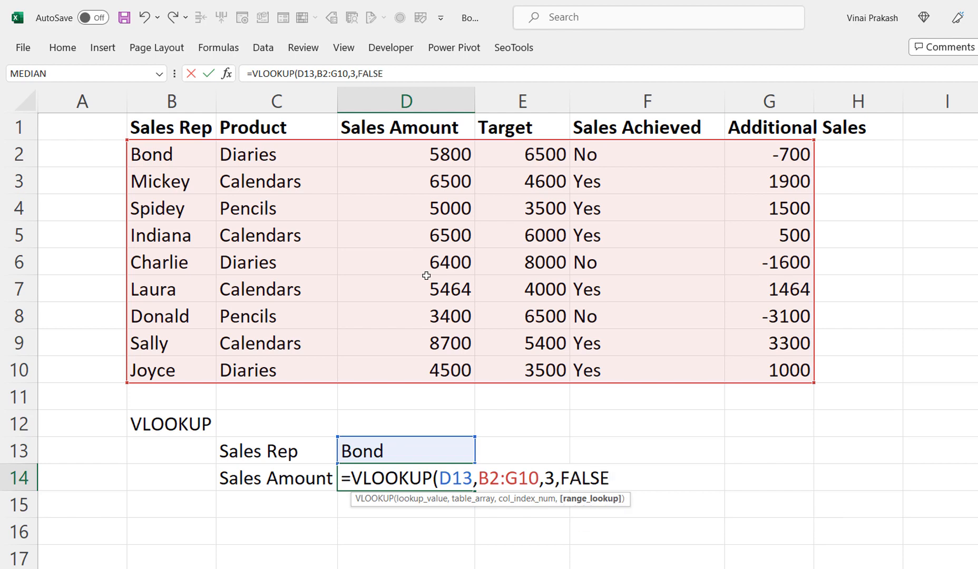
type(")")
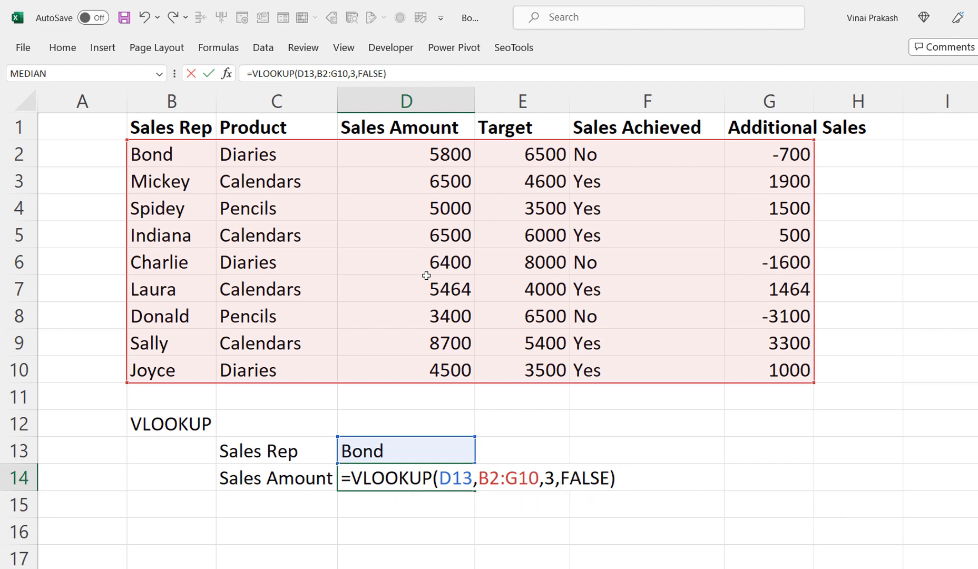
key("Return")
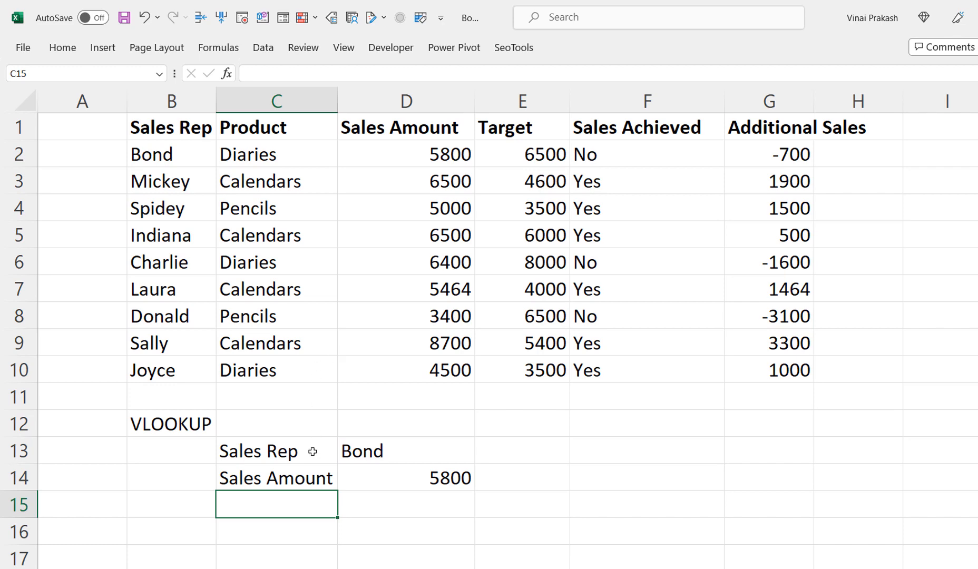
Format the sales amount in D14 with the comma style and no decimal places
left_click(419, 477)
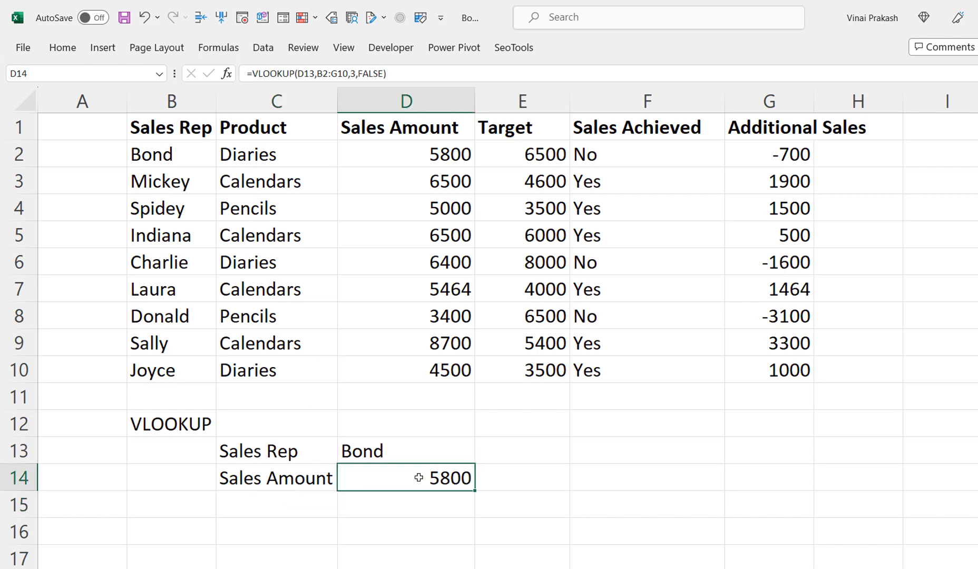
left_click(60, 49)
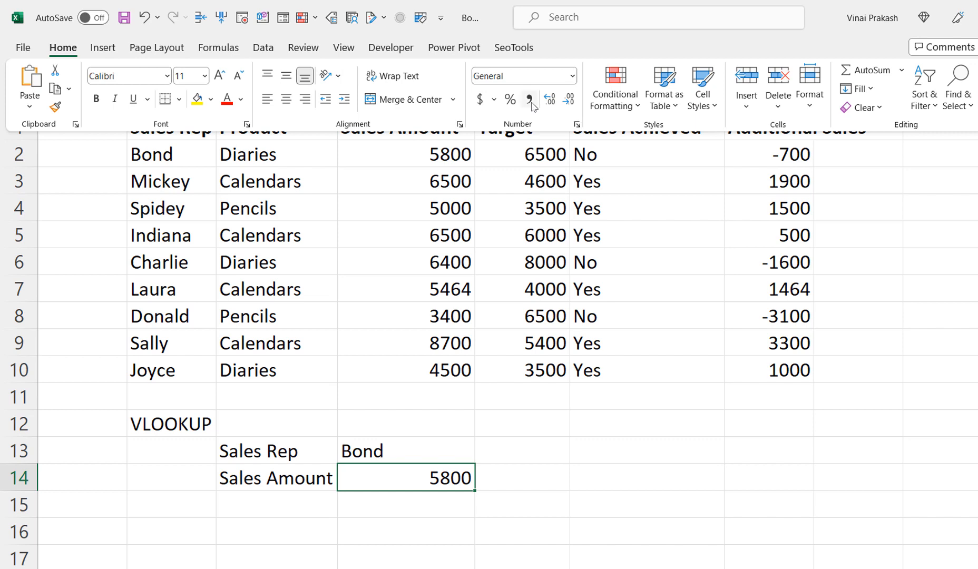
left_click(531, 103)
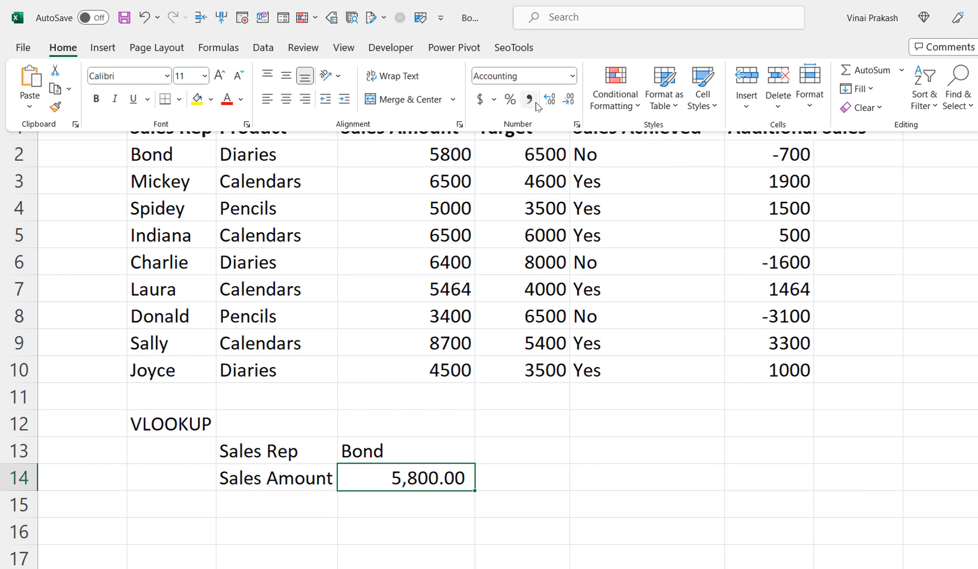
left_click(567, 102)
left_click(568, 102)
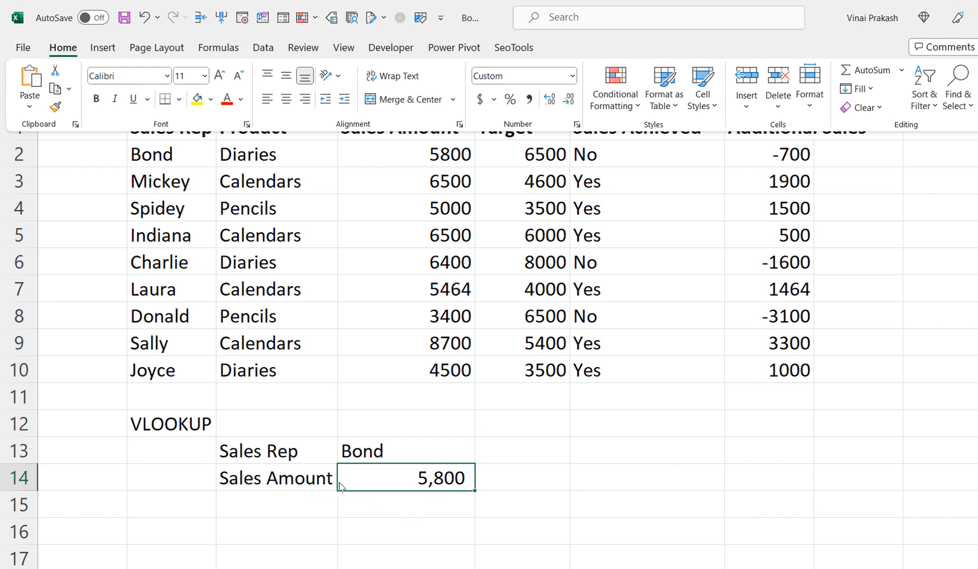
left_click(394, 477)
left_click(375, 503)
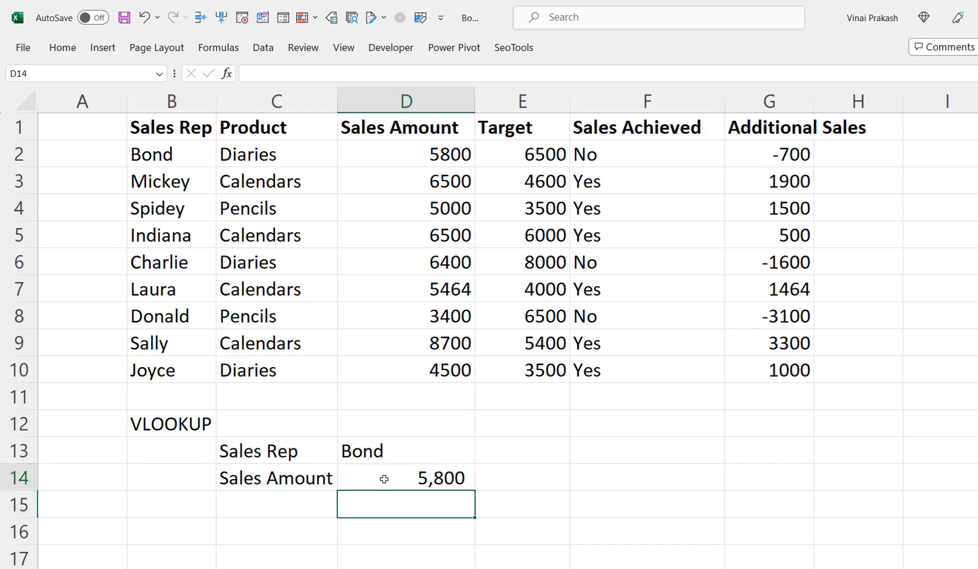
Review the VLOOKUP formula in D14 and change the sales rep in D13 to Indiana
double_click(384, 479)
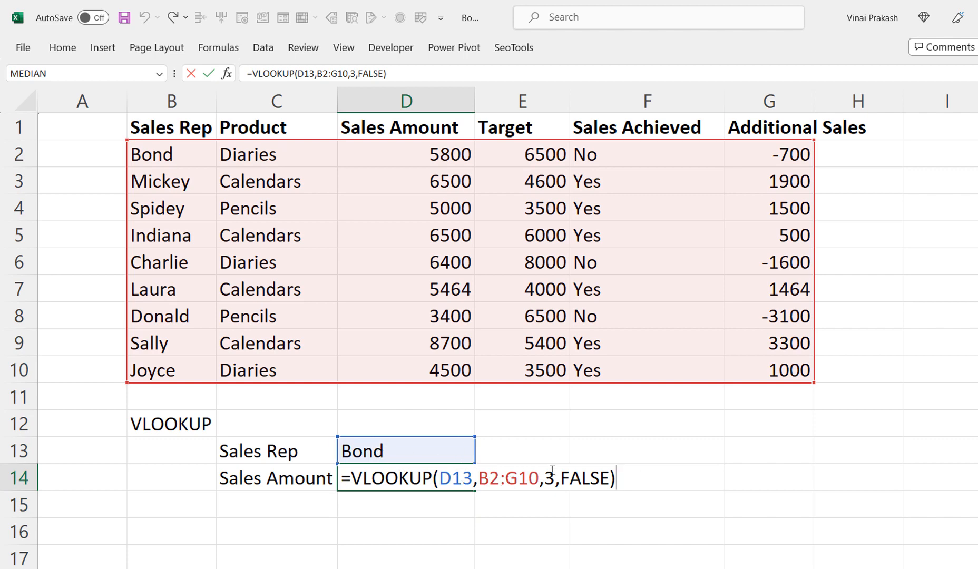
left_click(284, 495)
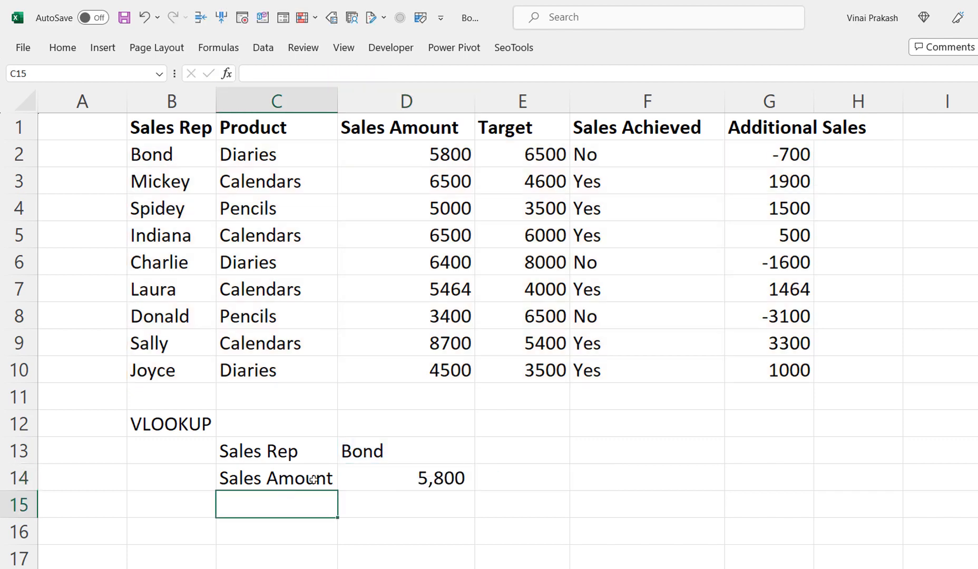
left_click(396, 448)
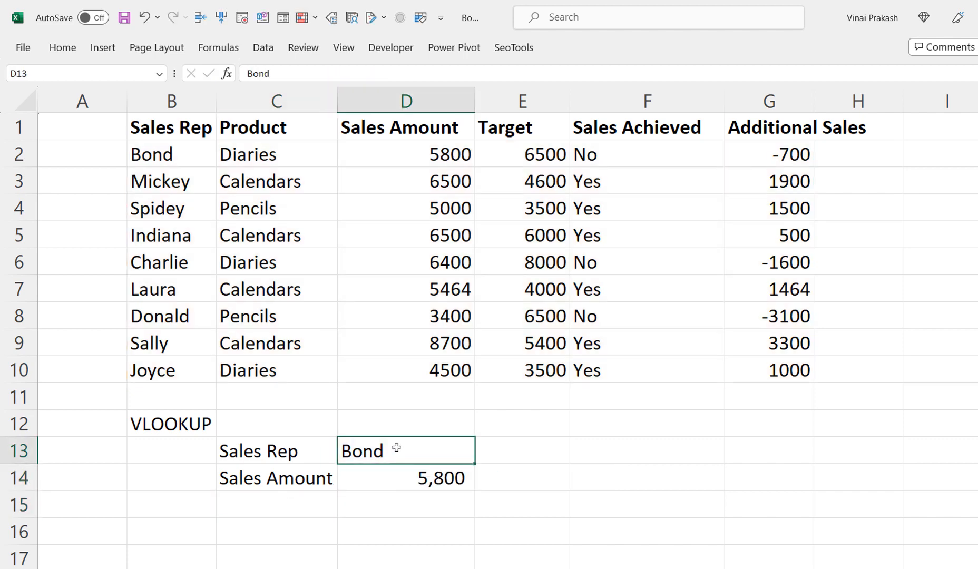
type("In")
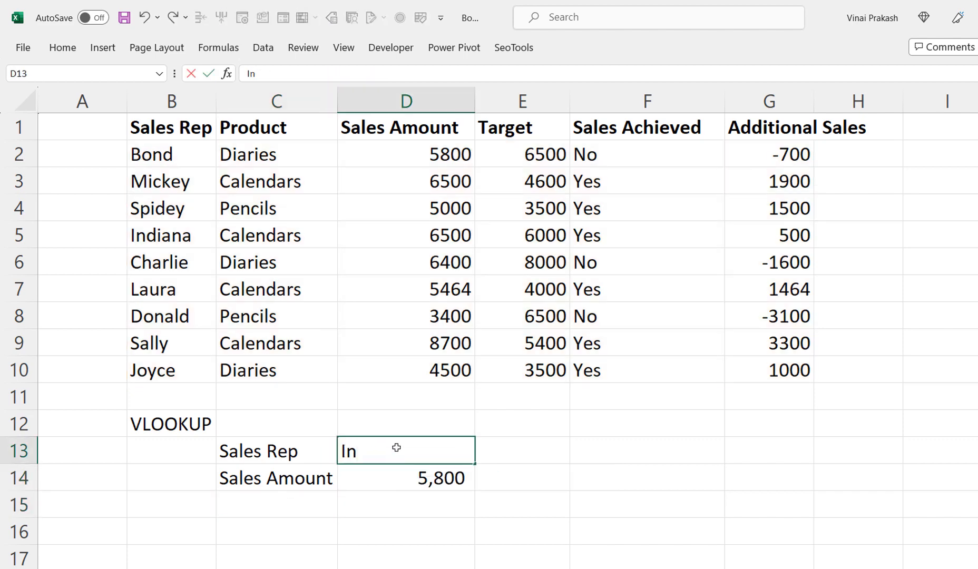
type("diana")
key("Return")
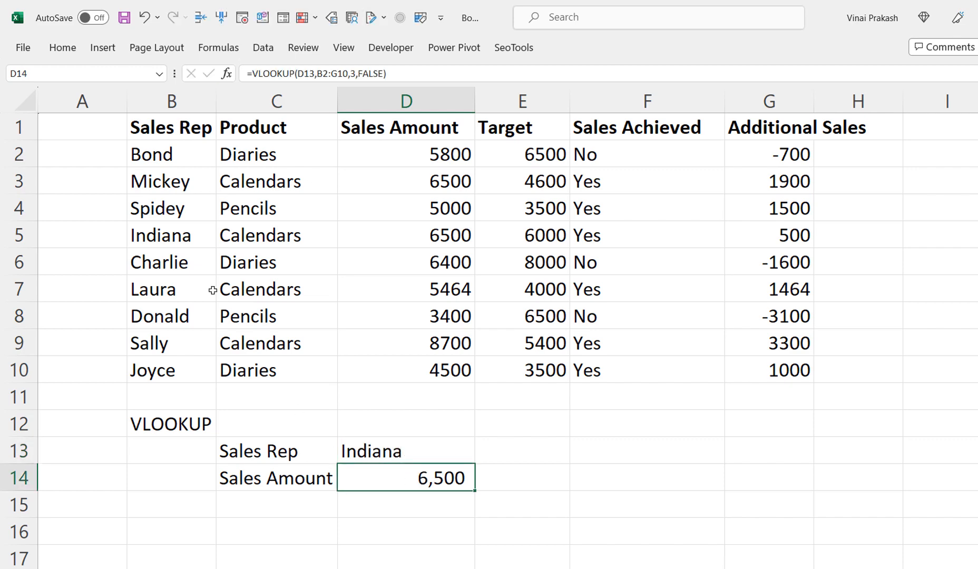
Check the cell references of the formula in D14 and set the sales rep in D13 to Joyce
key("F2")
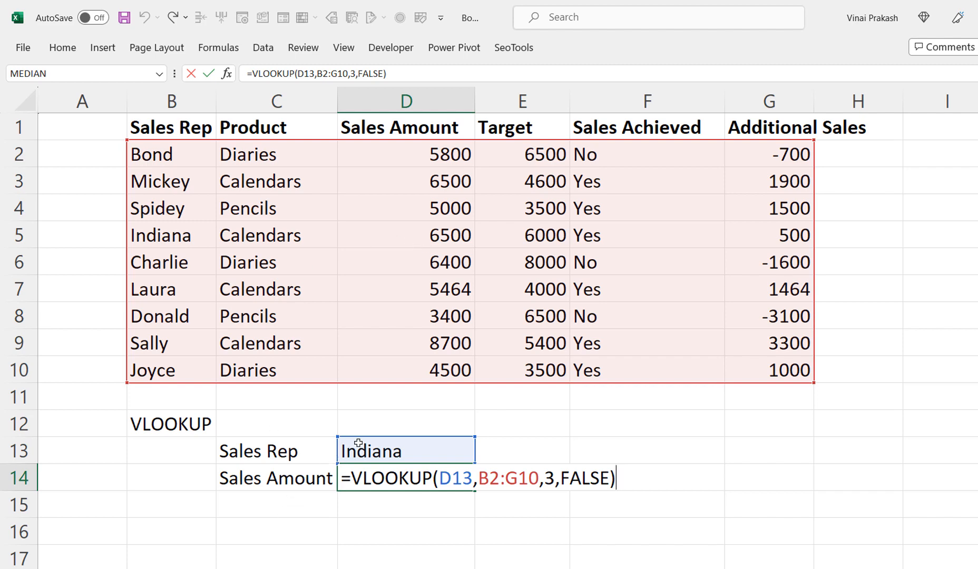
left_click(312, 509)
left_click(411, 453)
type("Joyce")
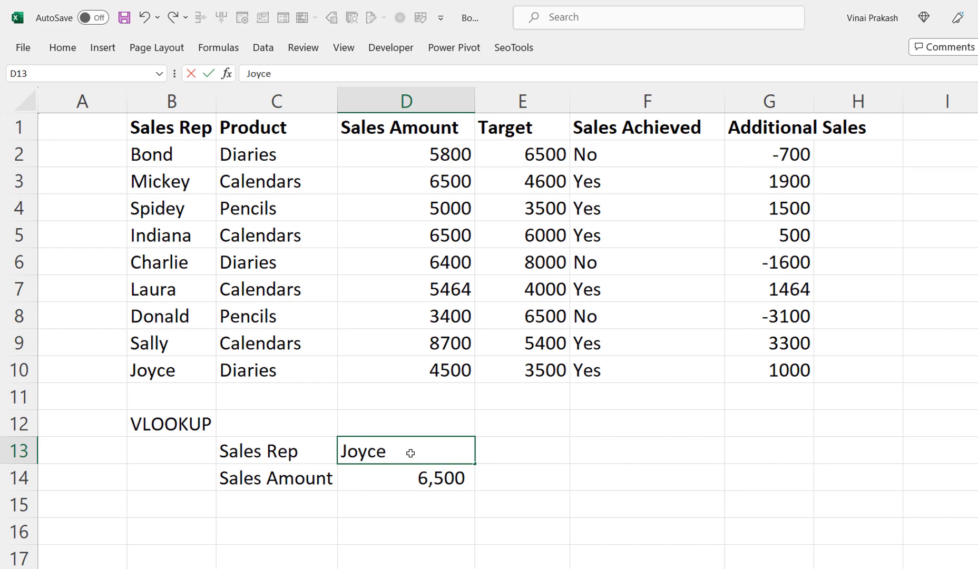
key("Return")
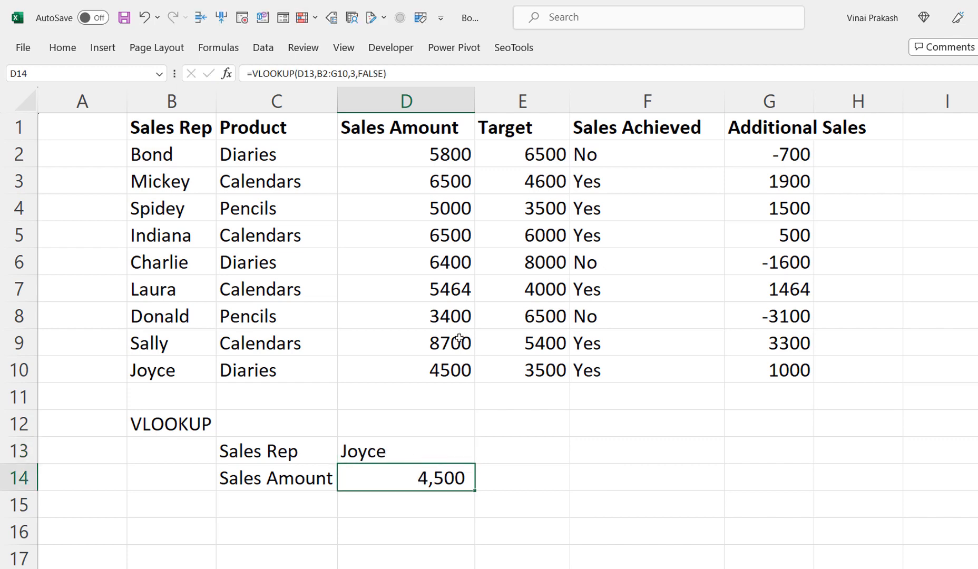
Enter the label Target in C15, below Sales Amount
left_click(283, 503)
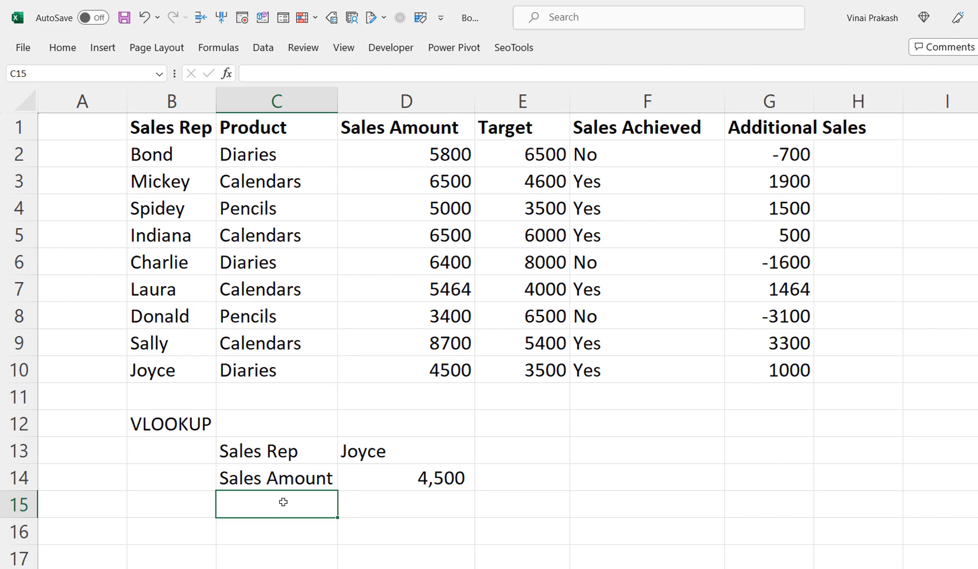
type("Target")
key("Tab")
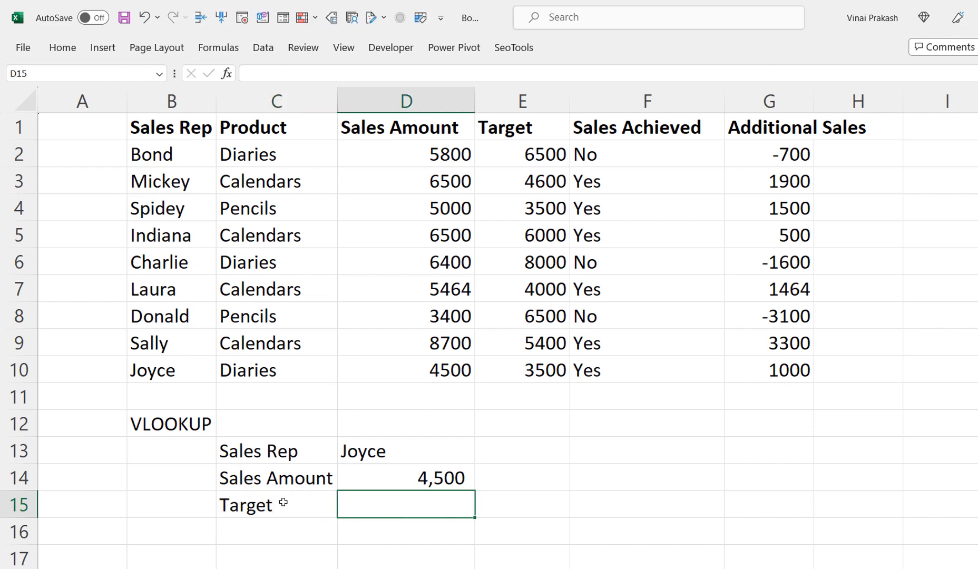
Look up the rep's target by entering =VLOOKUP(D13,B2:G10,4, D16) in D15 and inspect the formula
type("=VL")
key("Tab")
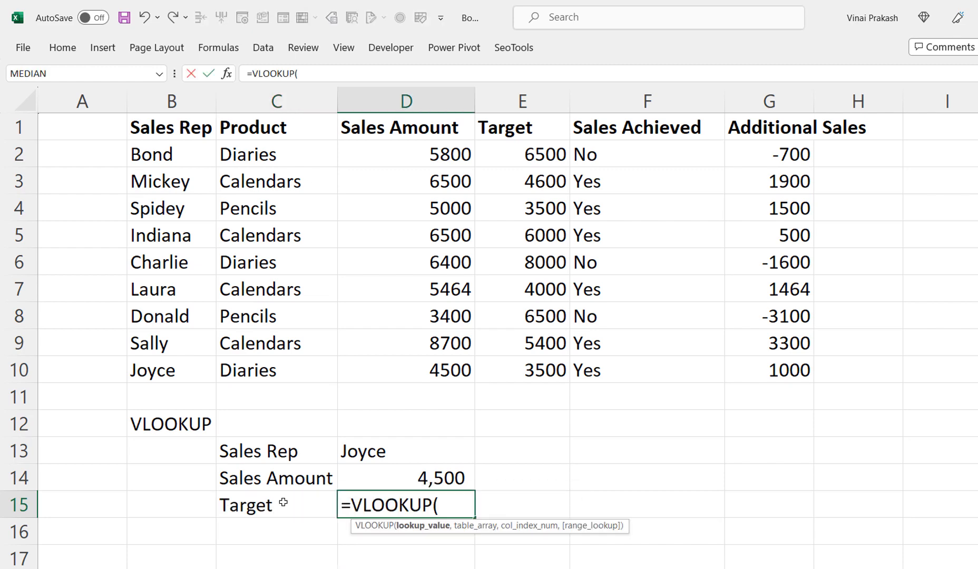
left_click(348, 452)
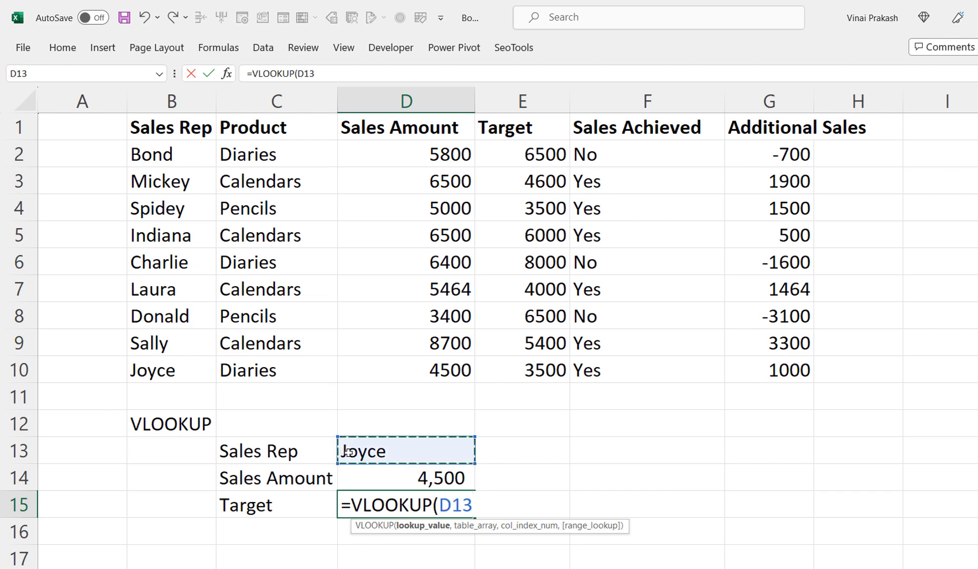
type(",")
left_click_drag(131, 149, 760, 370)
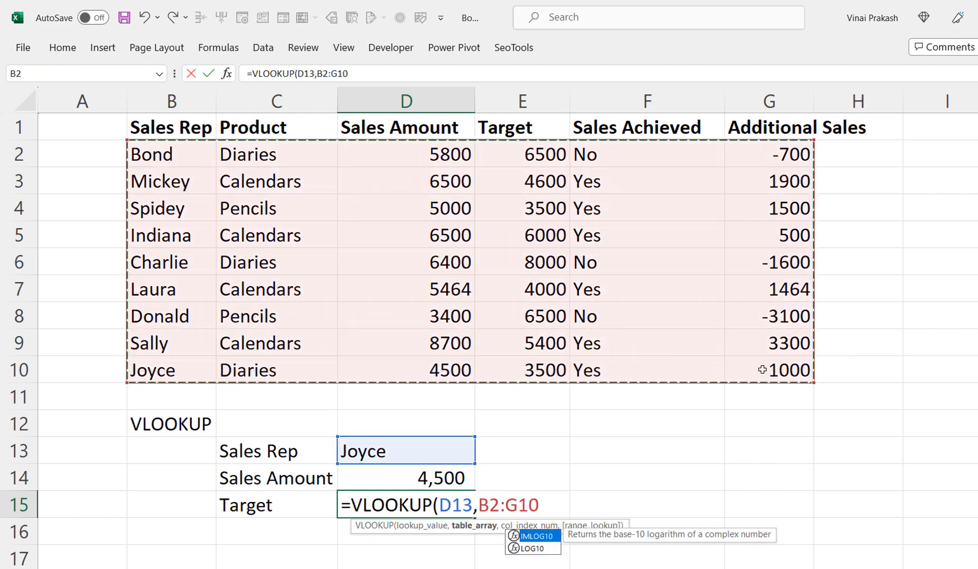
type(",")
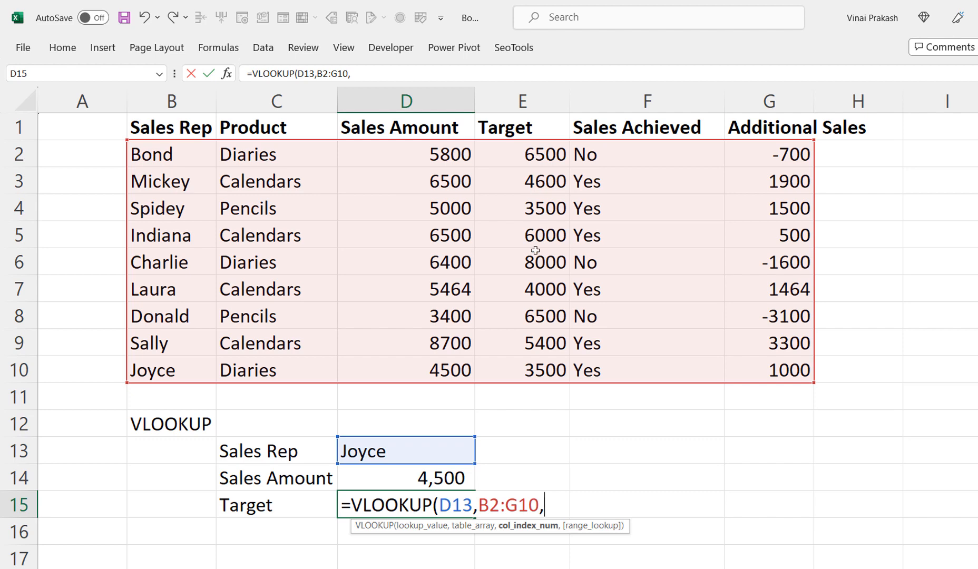
type("4, e")
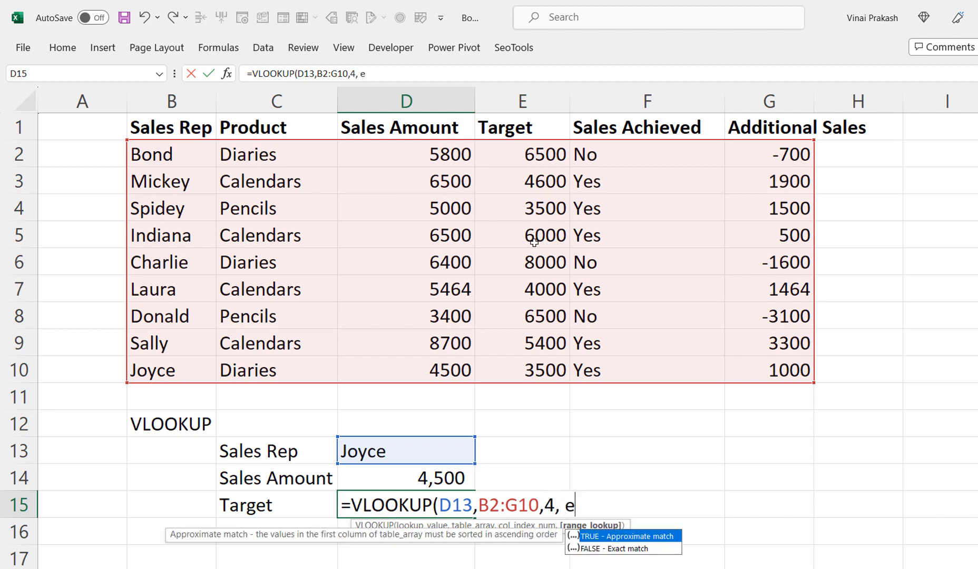
key("BackSpace")
type("y")
key("BackSpace")
key("Down")
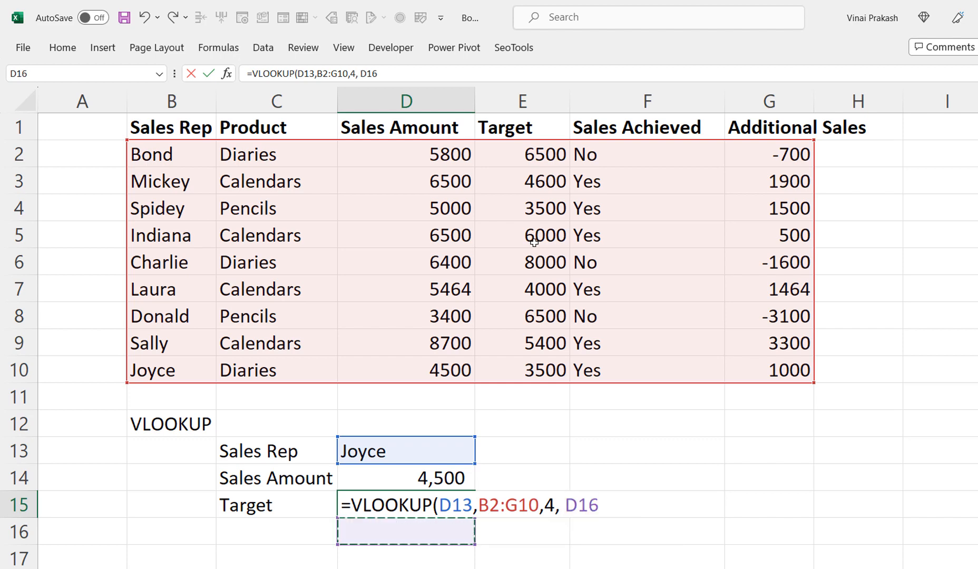
key("Tab")
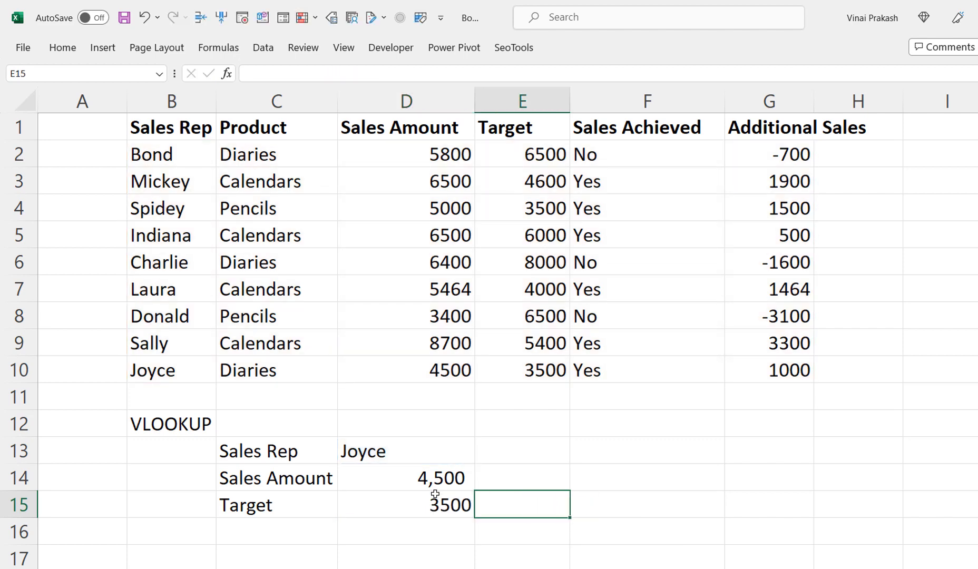
left_click(427, 507)
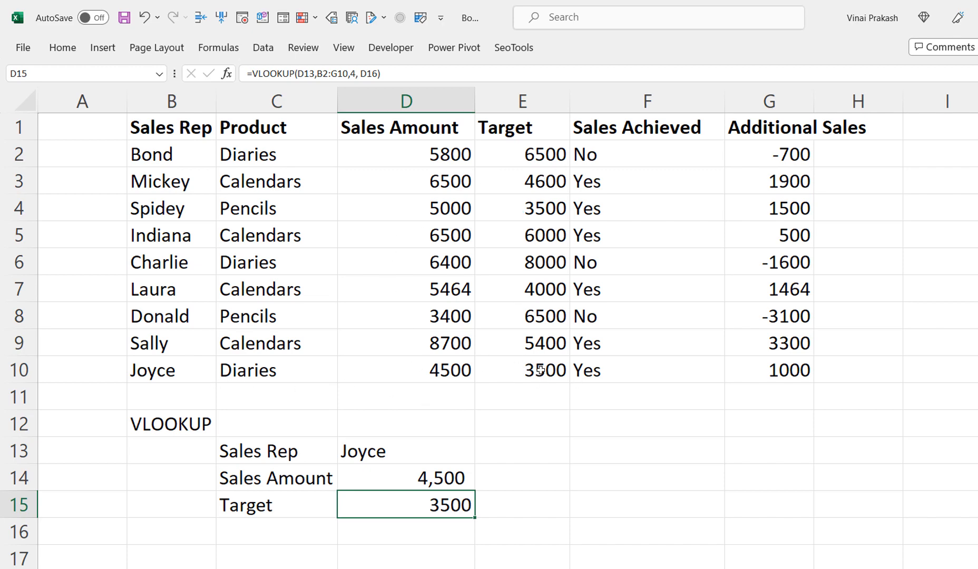
Enter the label Sales Achieved in C16, below Target
left_click(265, 530)
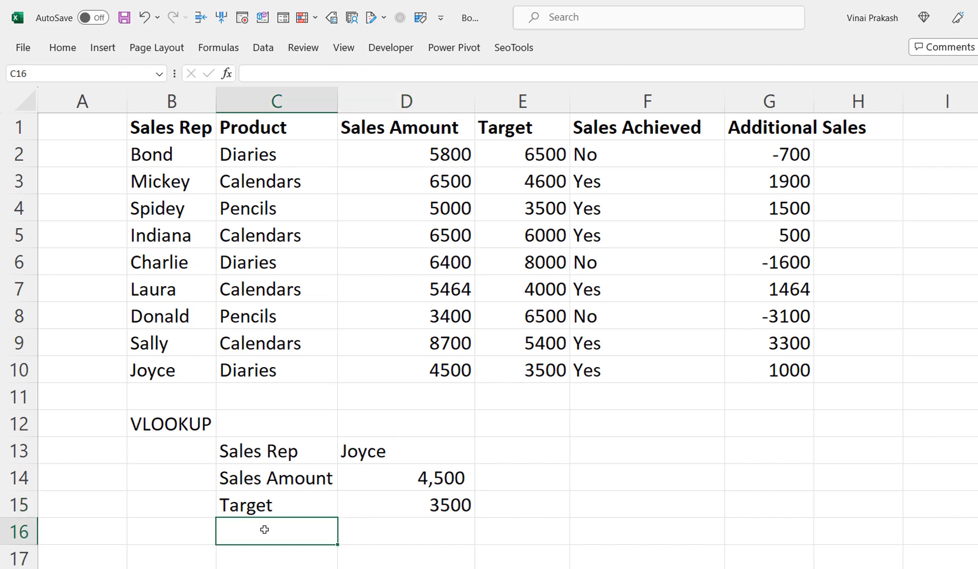
type("Sales Achiev")
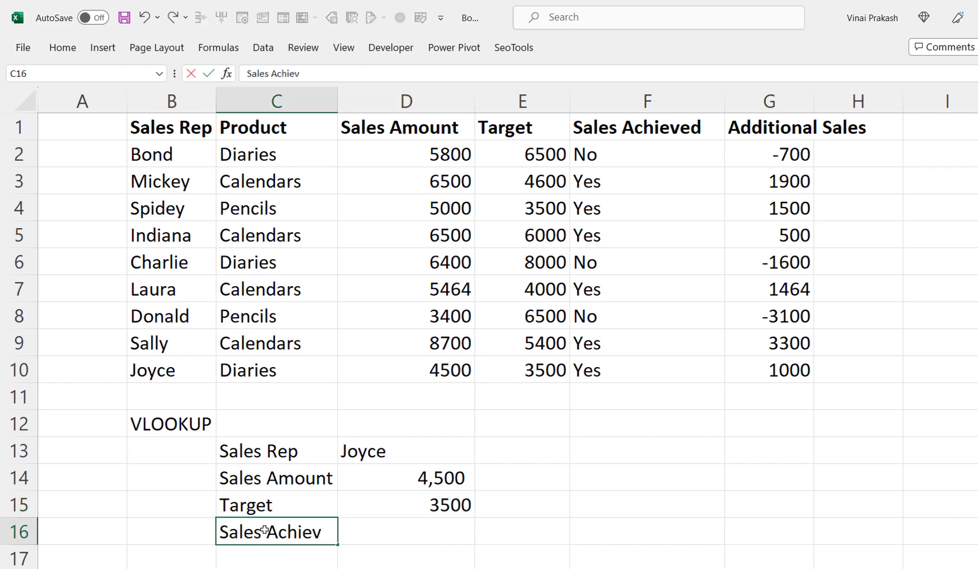
type("ed")
key("Tab")
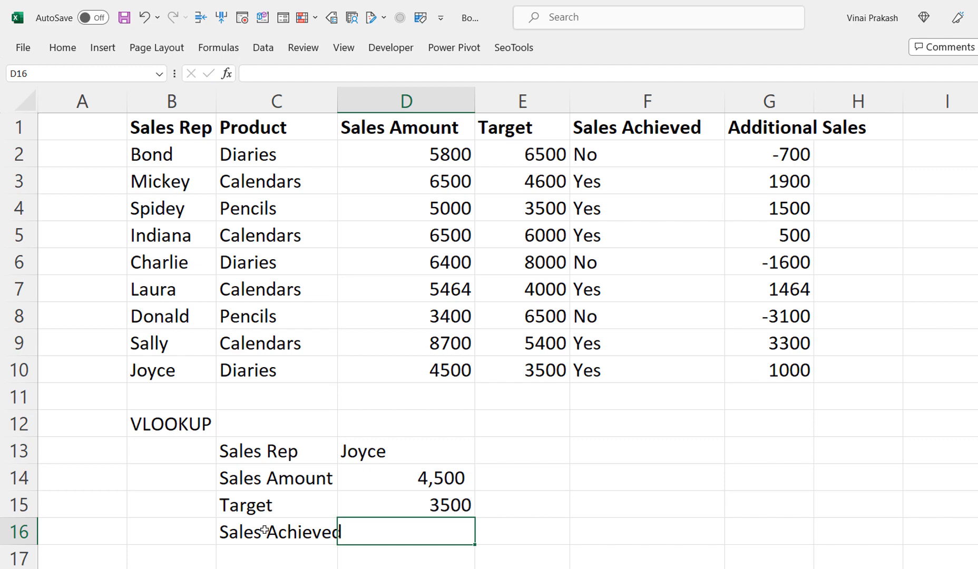
Look up the rep's achievement by entering =VLOOKUP(D13,B2:G10,5,FALSE) in D16, and autofit column C to its labels
type("=VLOOKUP(D13,B2:G10,5,FALSE")
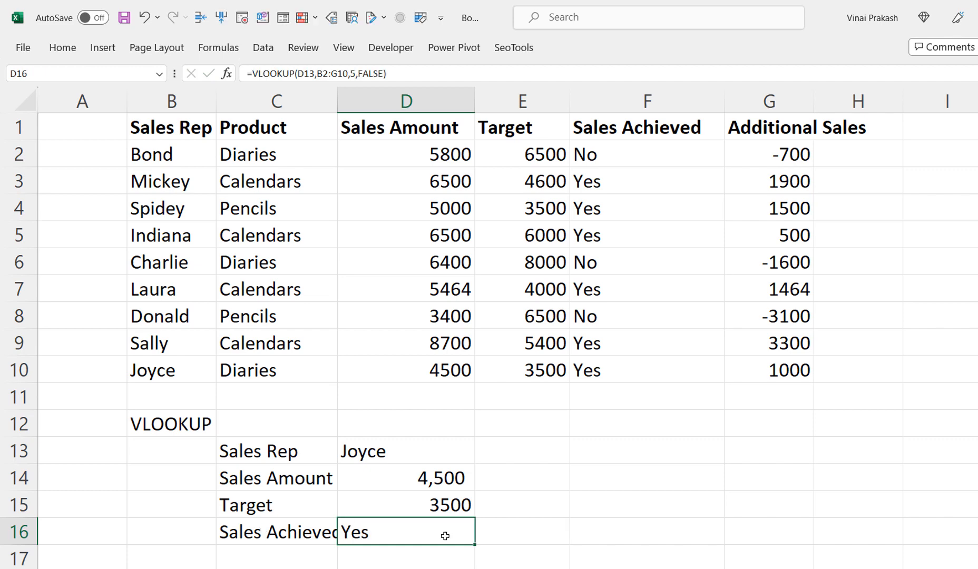
key("F2")
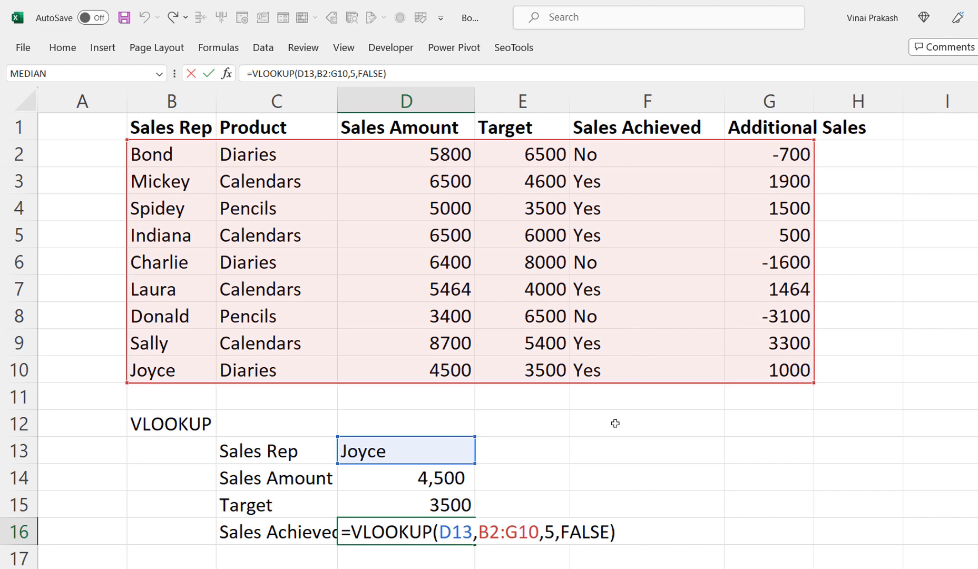
left_click(289, 552)
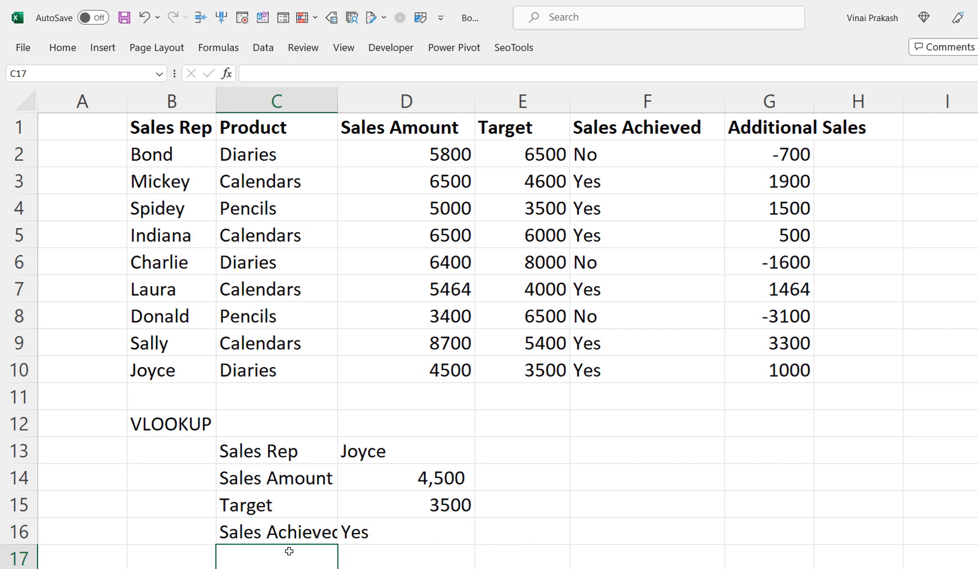
double_click(337, 98)
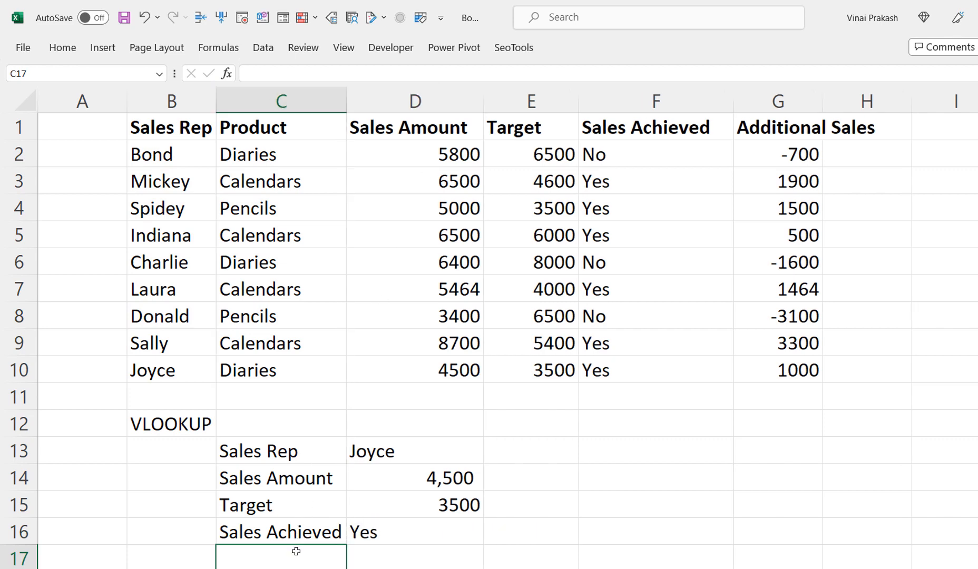
Change the sales rep in D13 to Donald to test the three lookup formulas
left_click(417, 532)
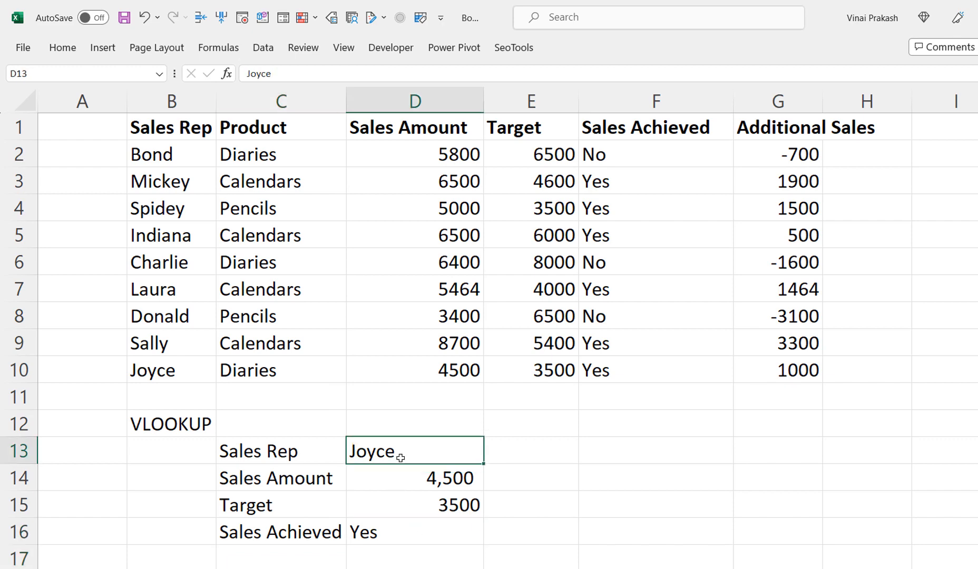
type("Donald")
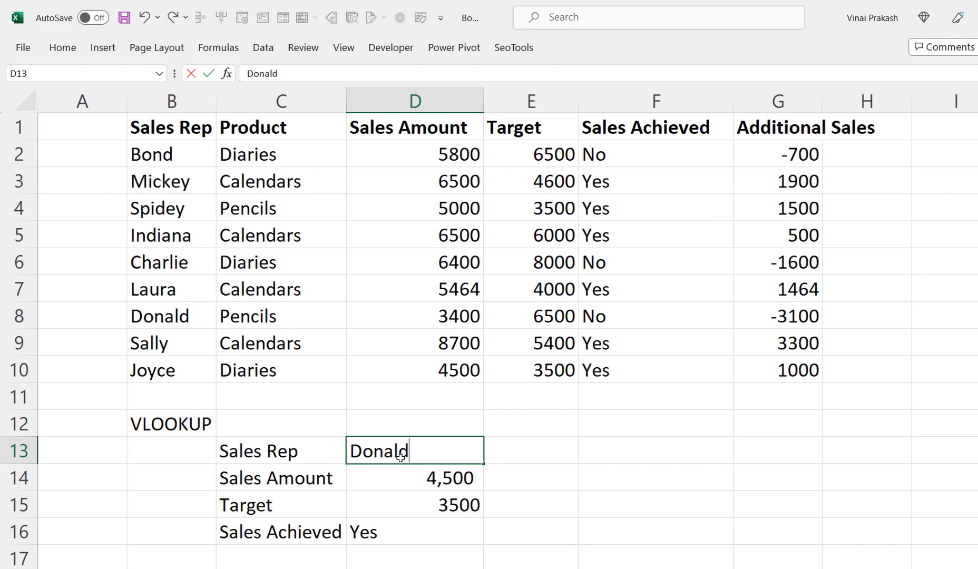
key("Return")
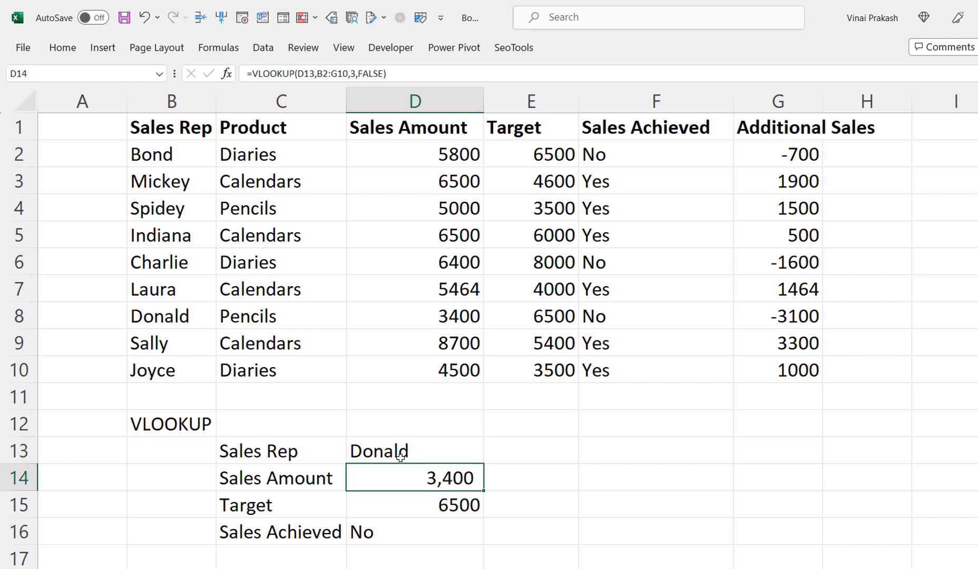
Highlight the sales rep cell D13 with a yellow fill and make its text bold
left_click(410, 454)
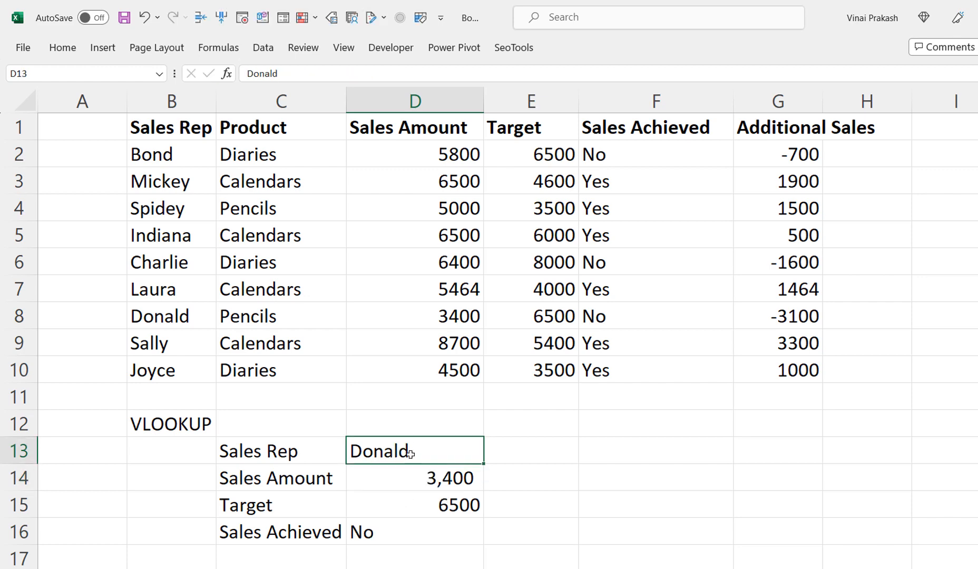
left_click(62, 47)
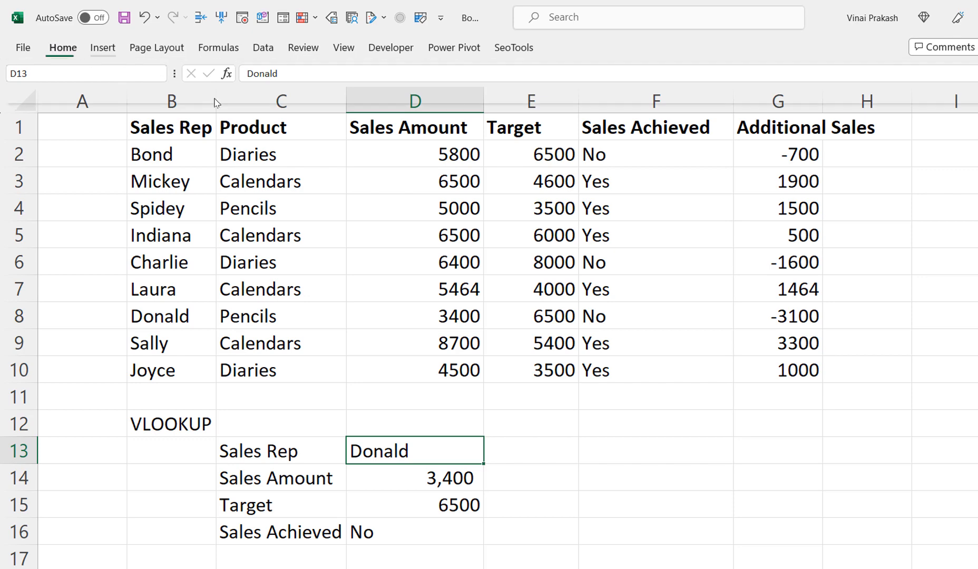
left_click(197, 99)
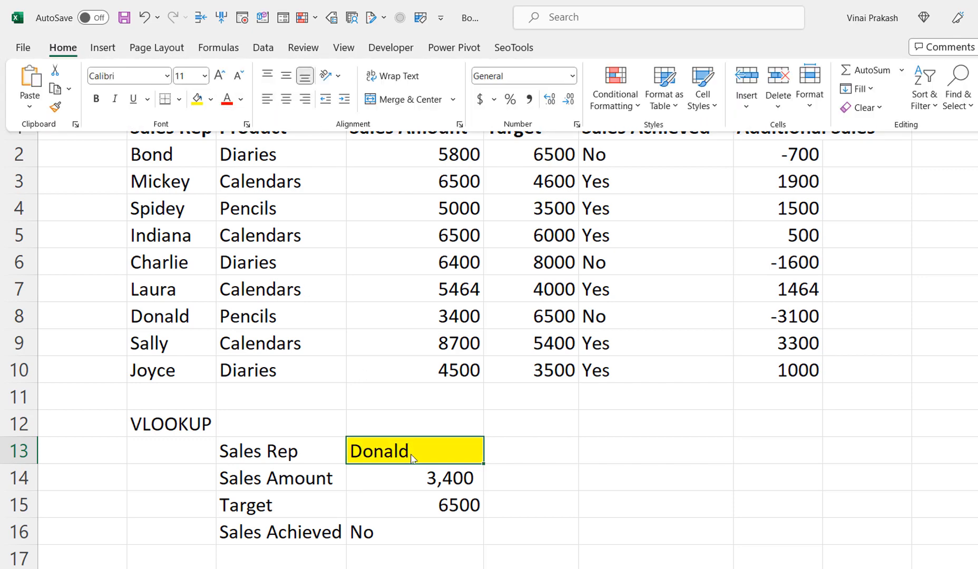
key("ctrl+b")
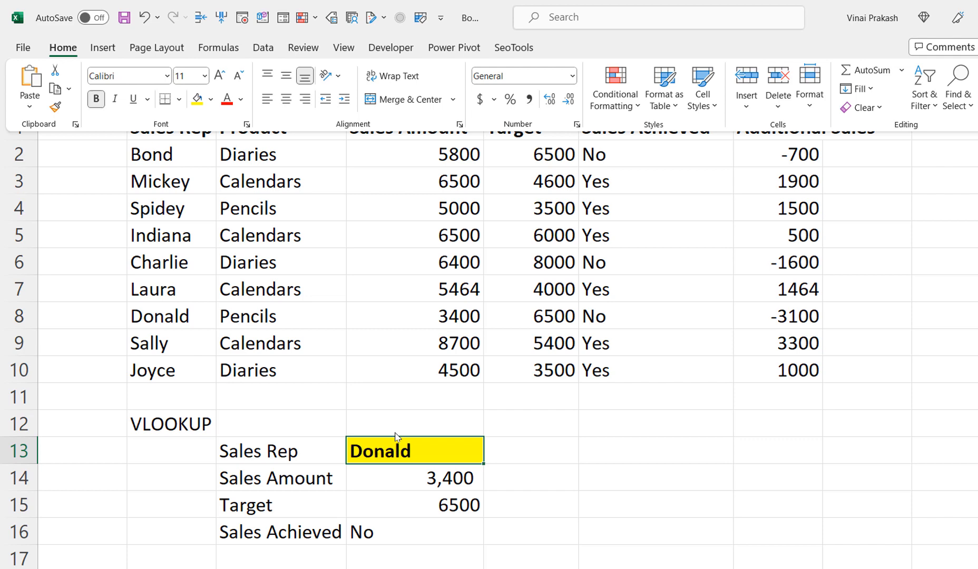
Make the labels in C13:C16 bold and autofit column C to the bold text
left_click(299, 453)
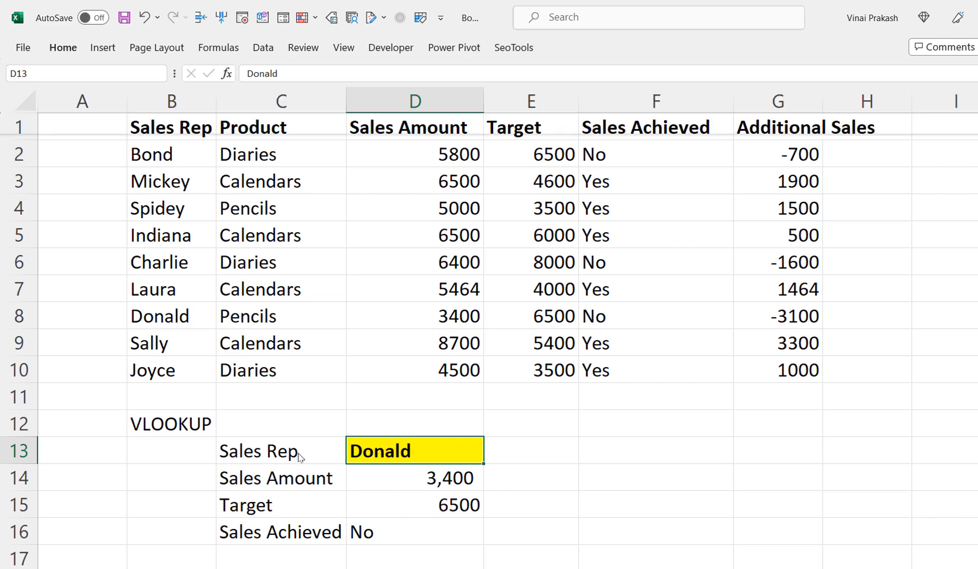
double_click(298, 453)
left_click_drag(298, 452, 284, 531)
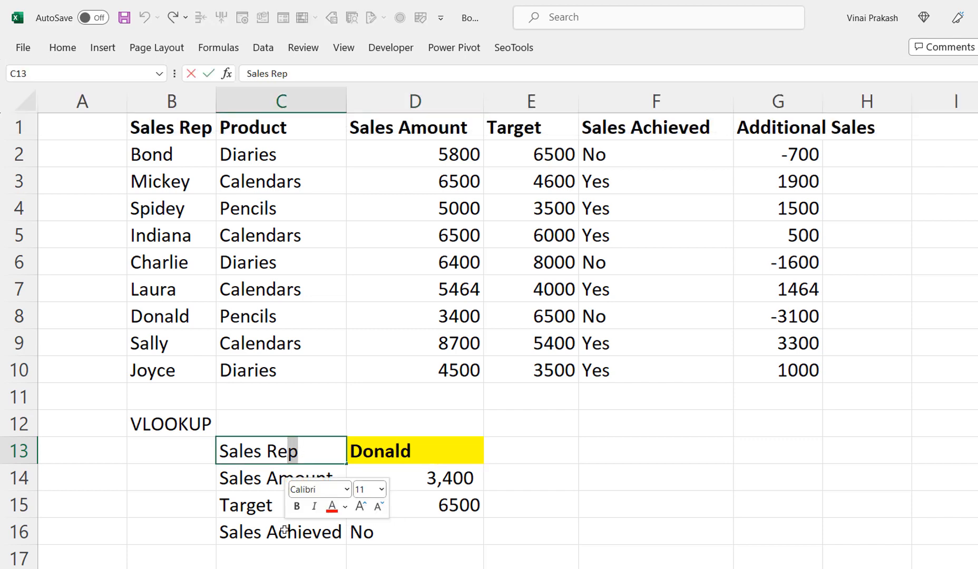
left_click(285, 530)
left_click_drag(273, 456, 279, 532)
key("ctrl+b")
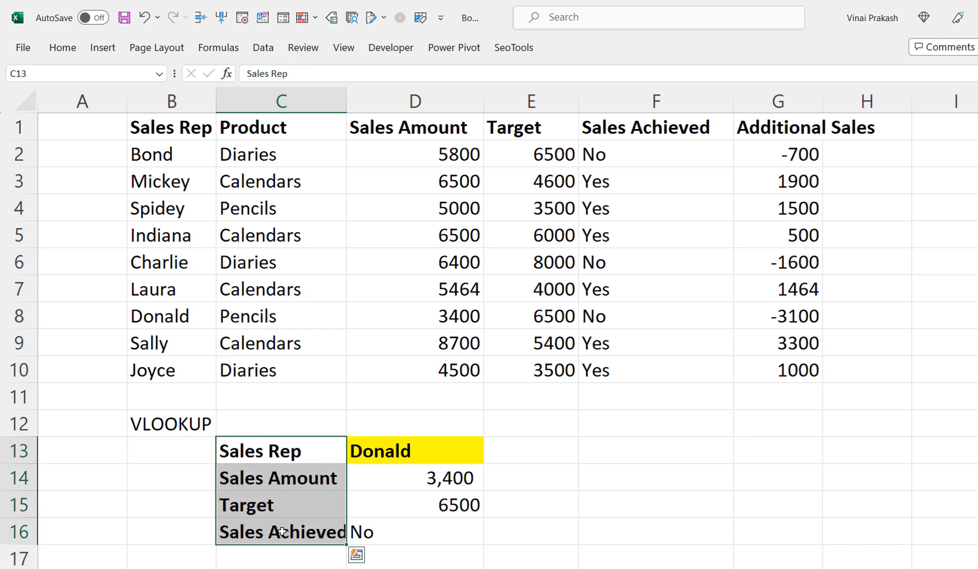
double_click(348, 105)
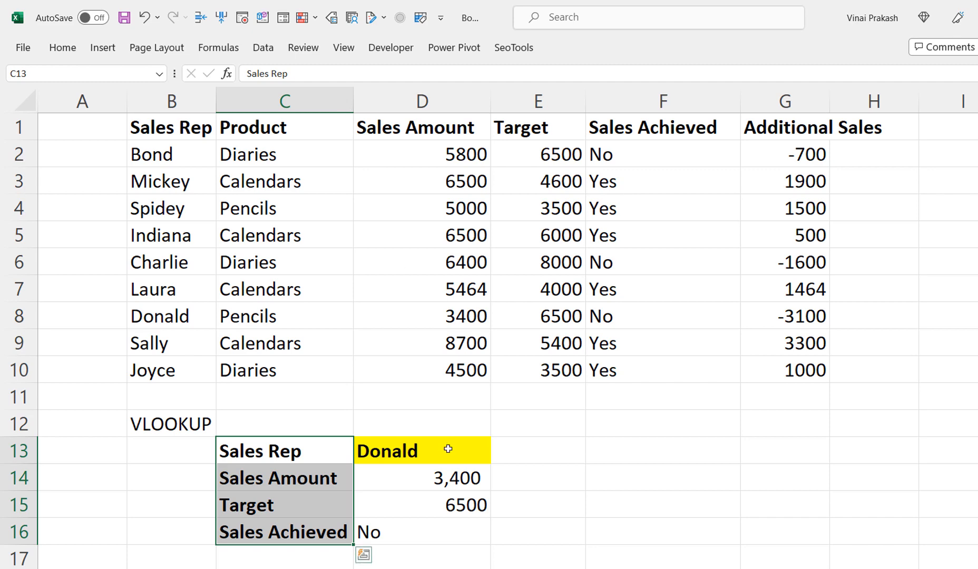
Format the Target value in D15 with a thousands separator and no decimal places
left_click(445, 505)
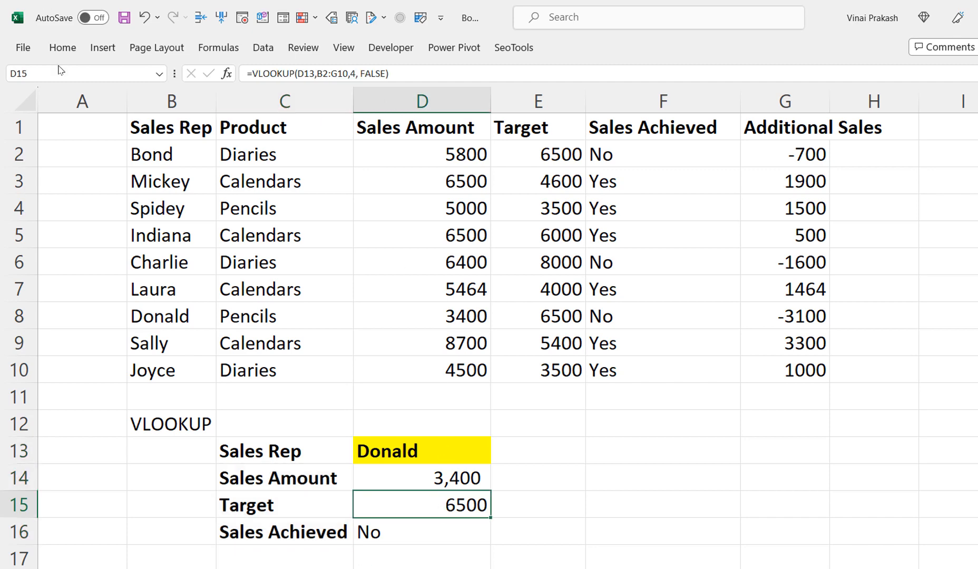
left_click(63, 48)
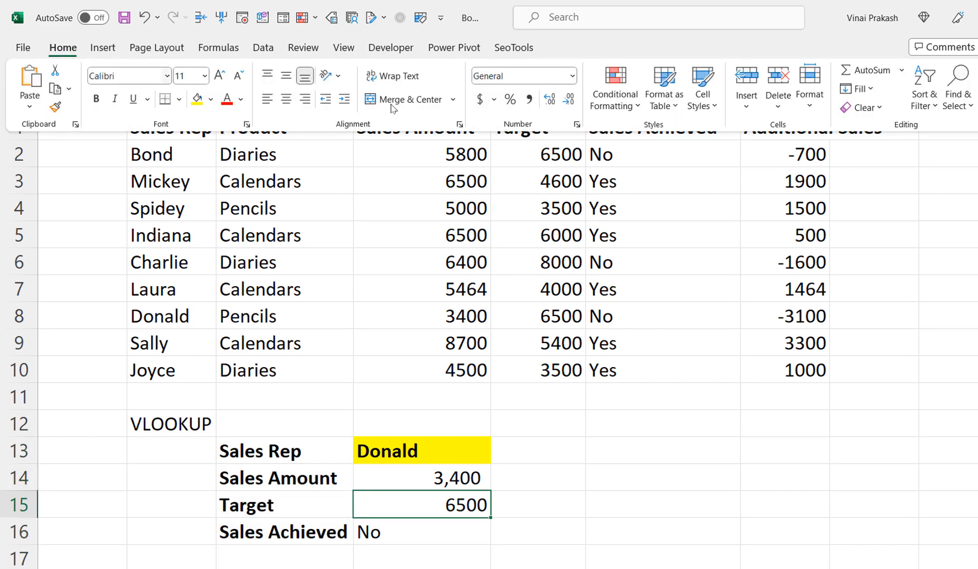
left_click(530, 100)
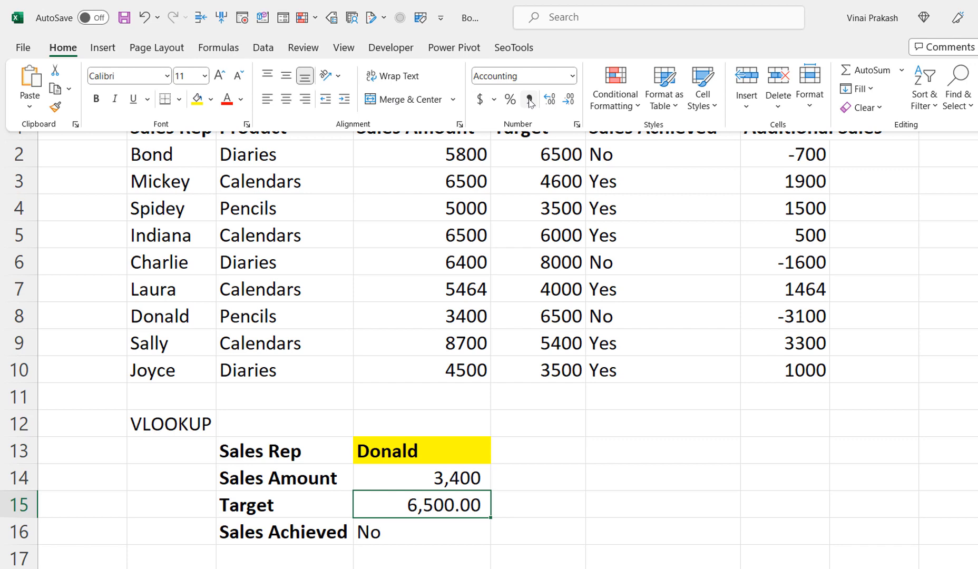
left_click(569, 104)
left_click(569, 104)
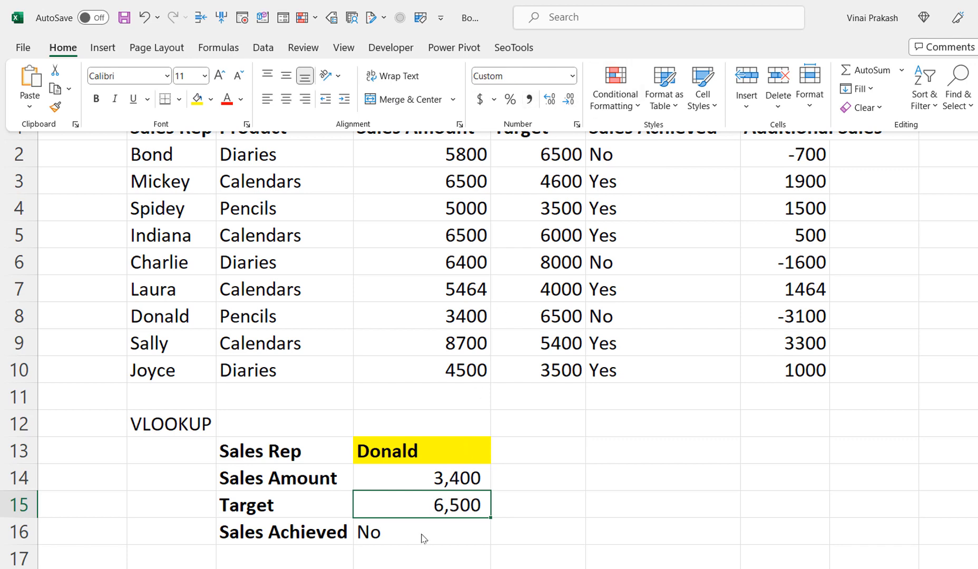
Right-align the sales rep and lookup results in D13:D16
left_click(421, 532)
left_click(420, 532)
left_click_drag(434, 448, 435, 532)
left_click(63, 48)
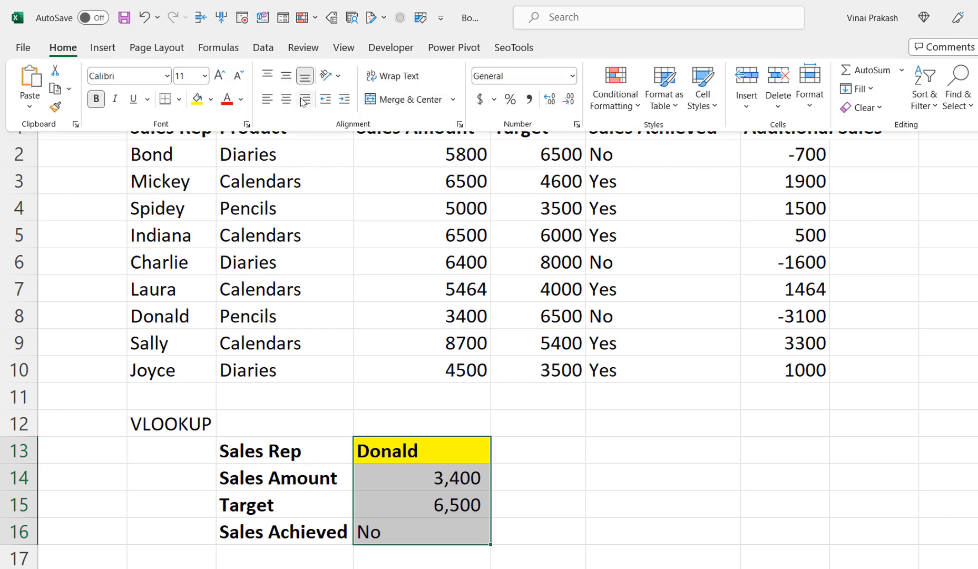
left_click(304, 102)
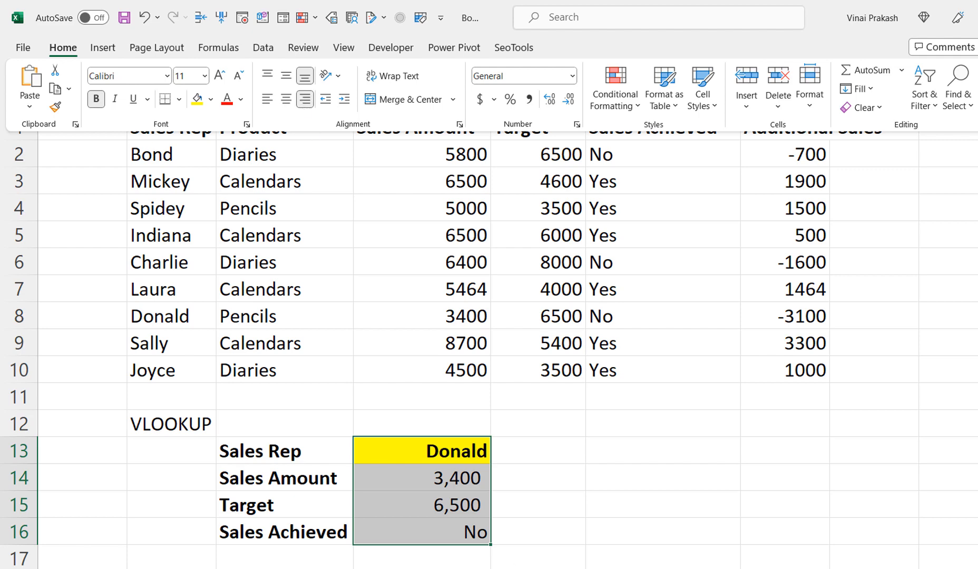
left_click(297, 559)
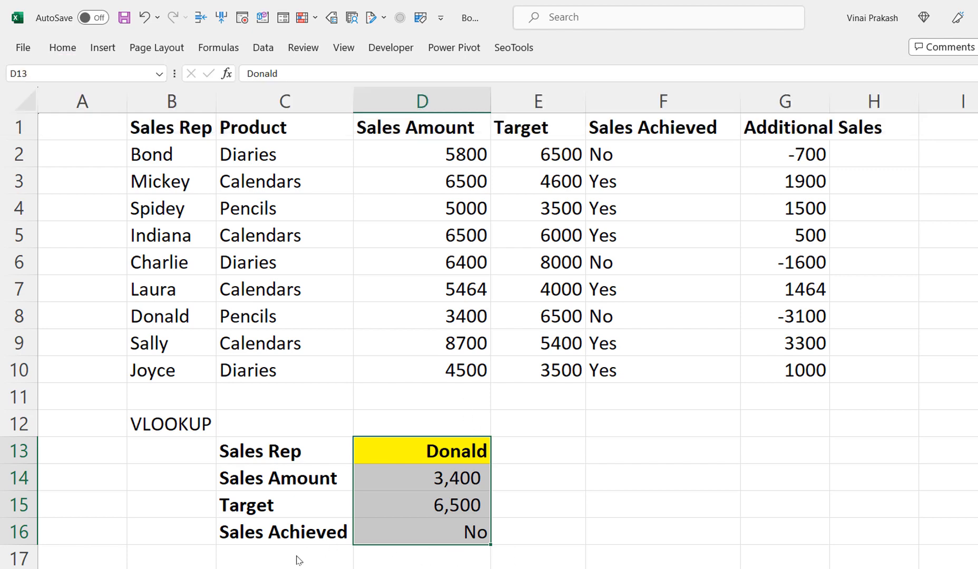
left_click(297, 557)
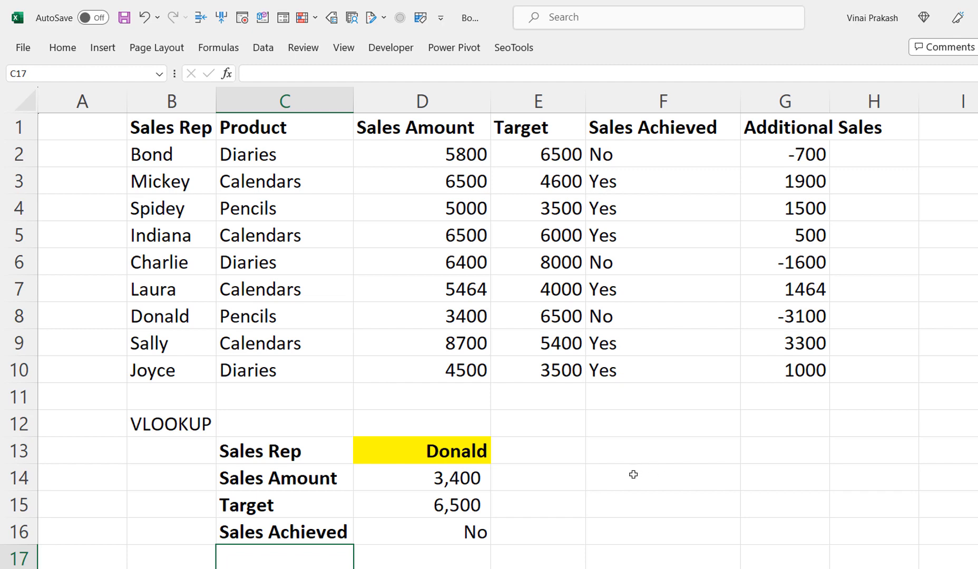
Set the sales rep in D13 to Bond followed by a trailing space to test how VLOOKUP handles it
left_click(431, 452)
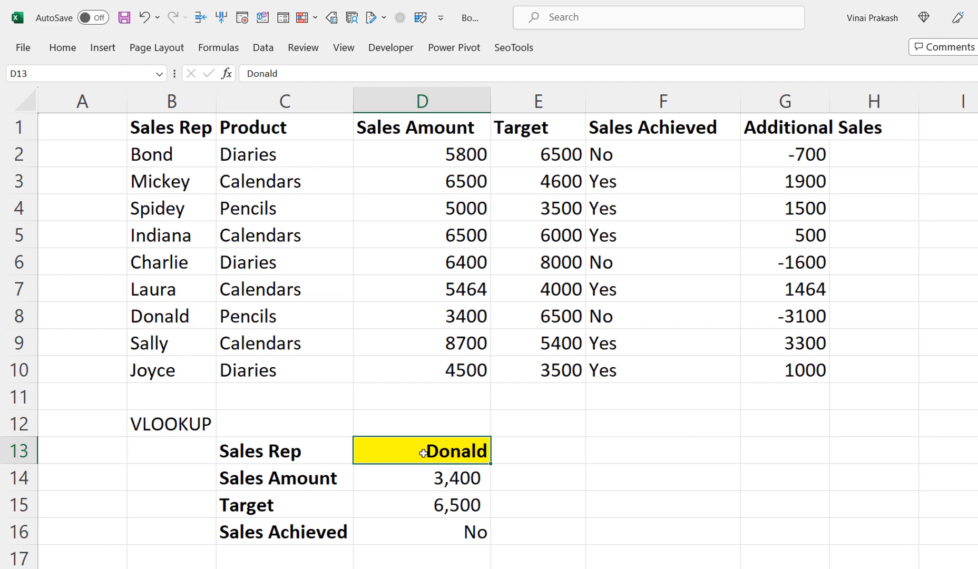
type("Bond")
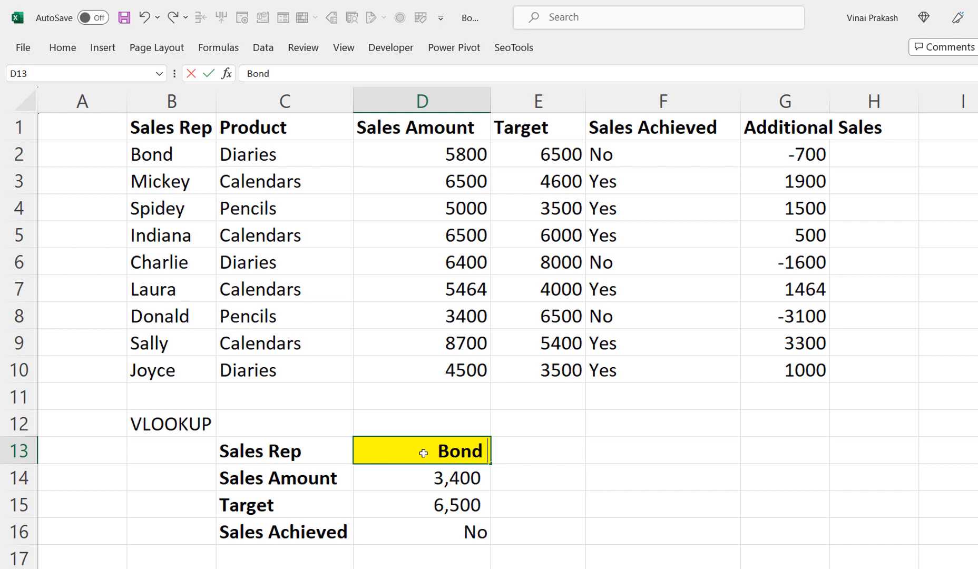
key("Return")
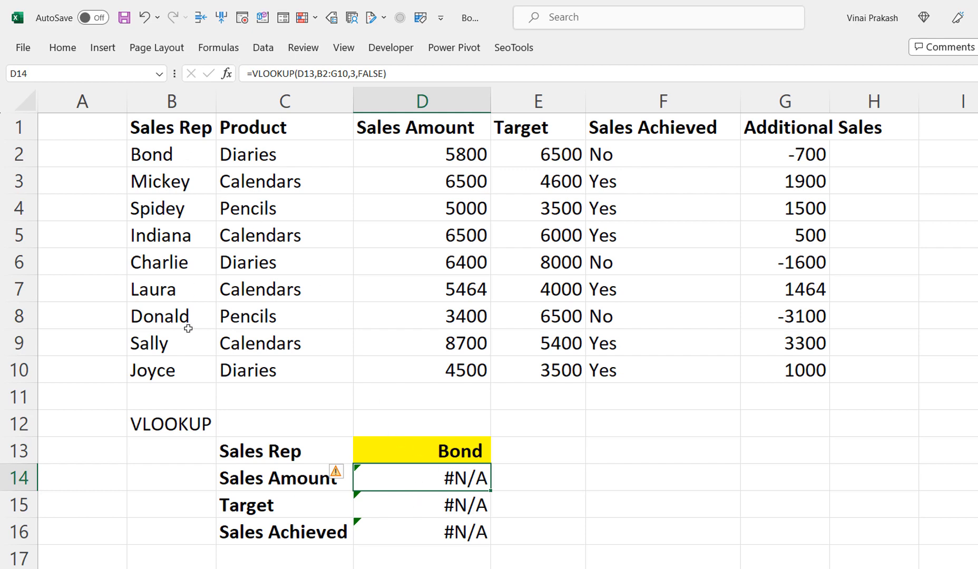
Remove the trailing space after Bond in D13
left_click(404, 446)
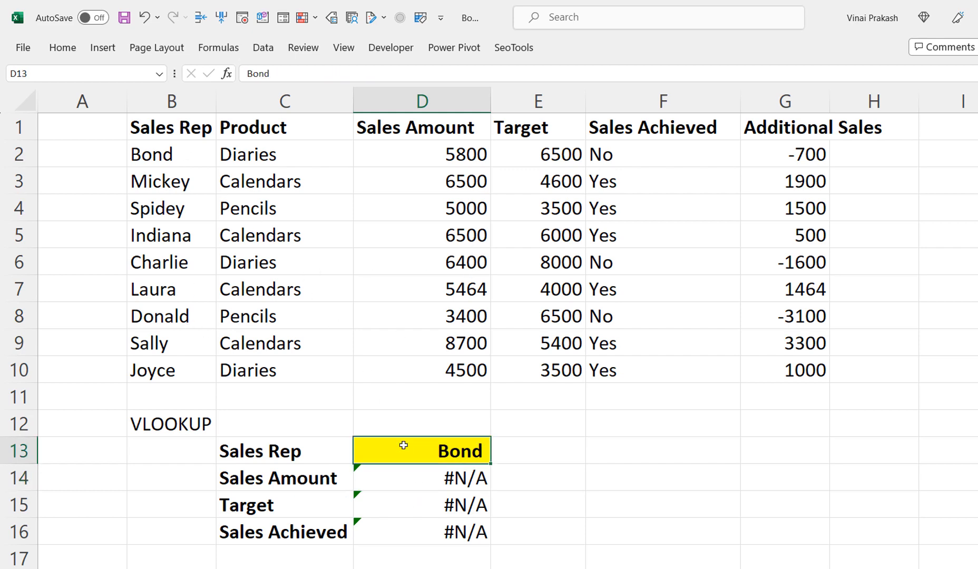
key("F2")
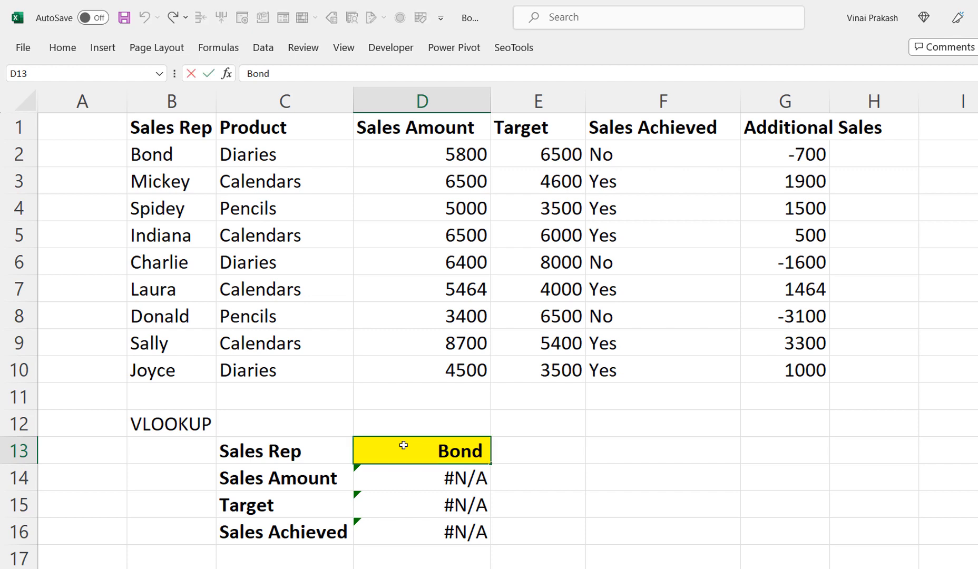
key("BackSpace")
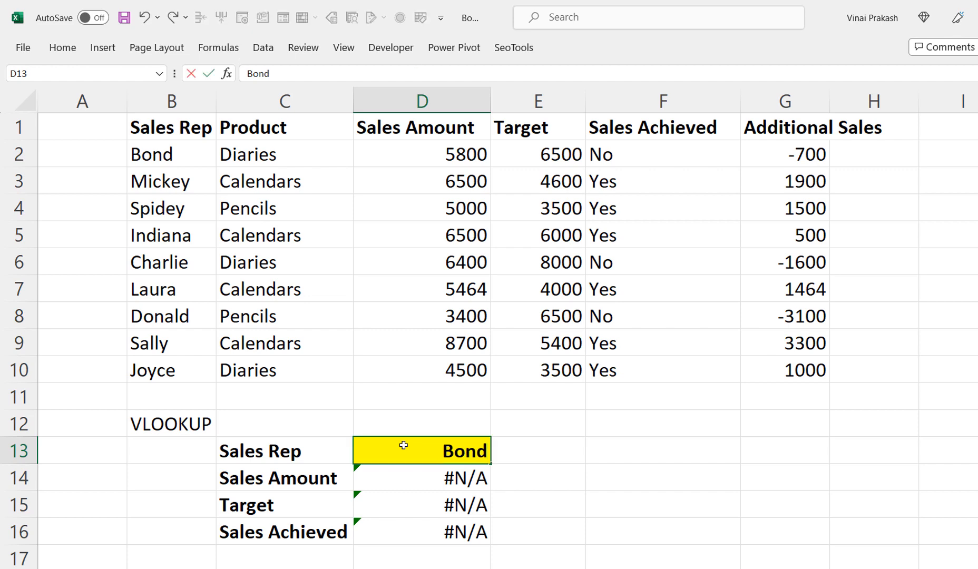
key("Return")
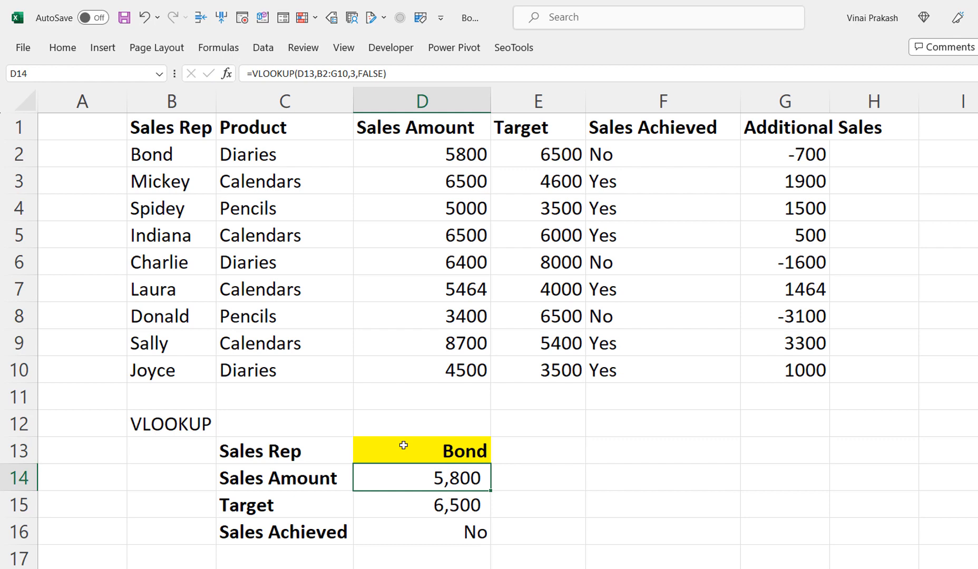
Add List data validation to the sales rep cell D13, using the rep names in =$B$2:$B$10 as the source
left_click(403, 446)
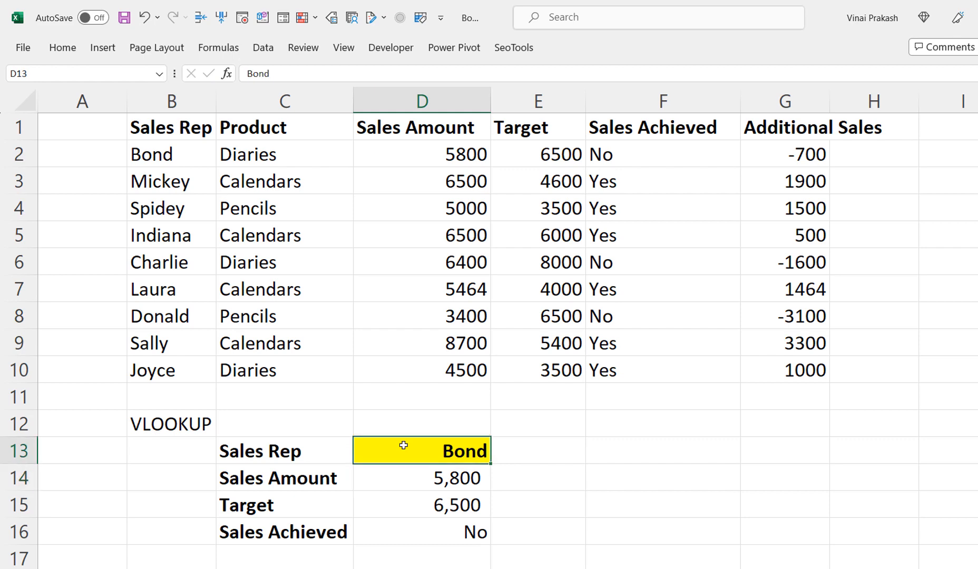
left_click(263, 49)
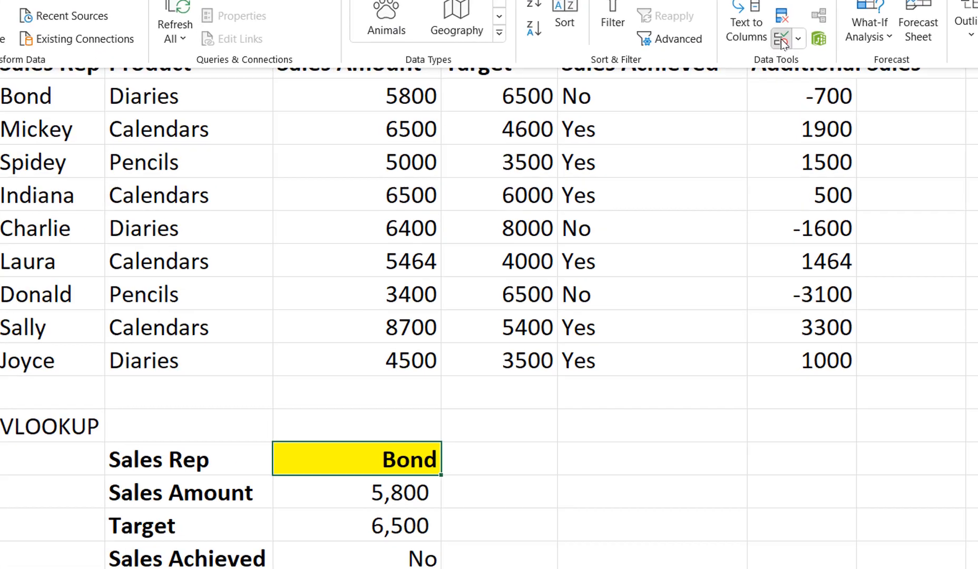
left_click(782, 41)
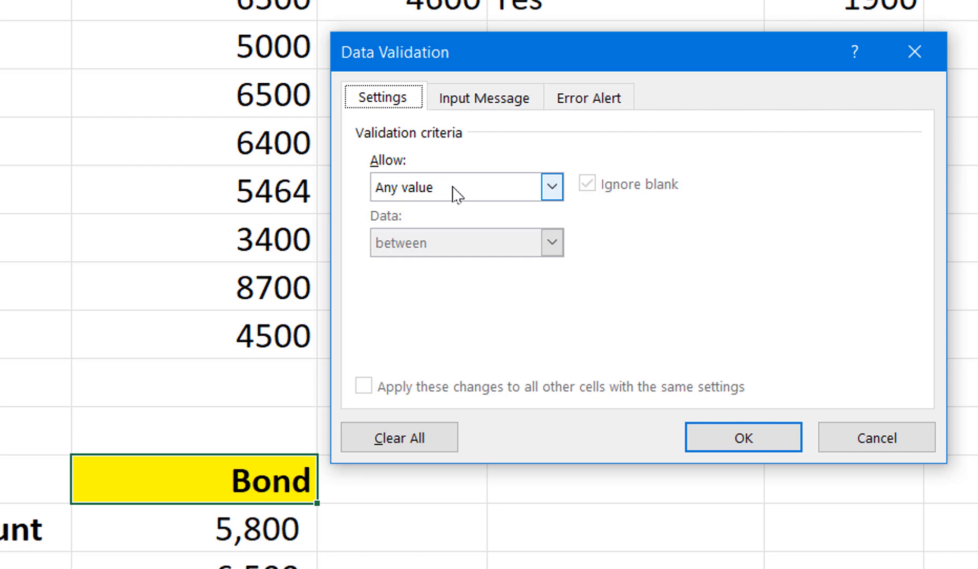
left_click(456, 194)
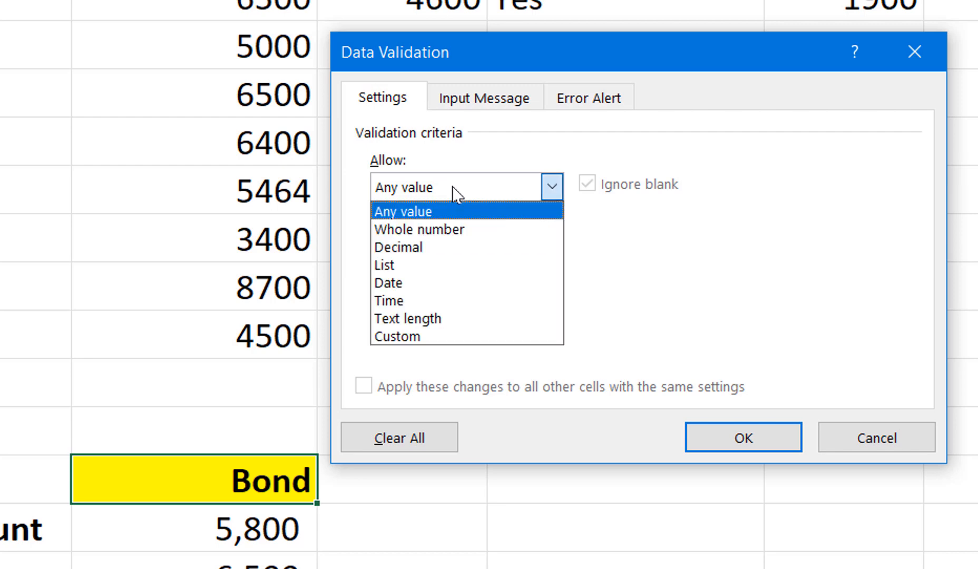
left_click(442, 265)
left_click(436, 299)
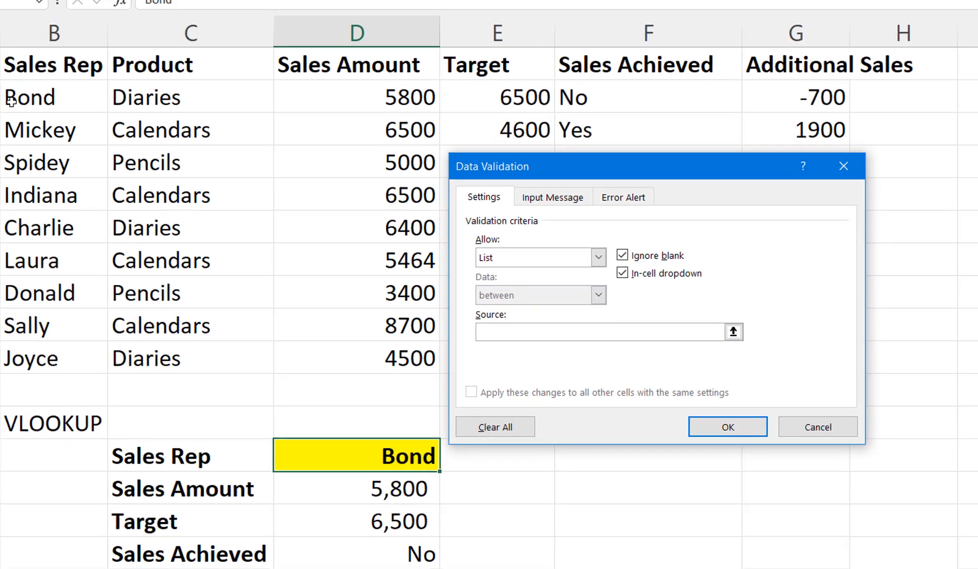
left_click_drag(36, 104, 39, 356)
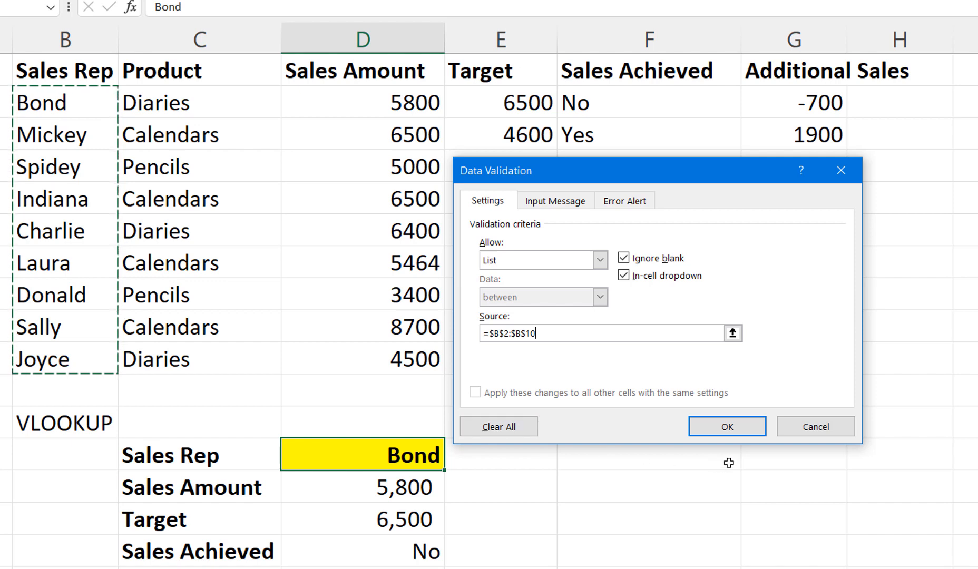
left_click(737, 427)
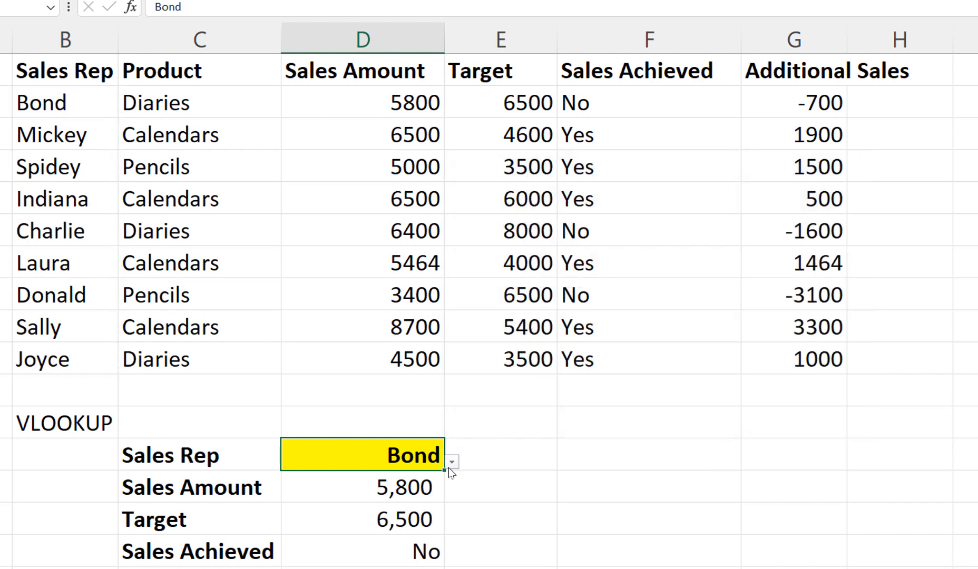
Test the lookup by choosing Mickey, Indiana and finally Donald as the sales rep in D13 from its dropdown list
left_click(452, 462)
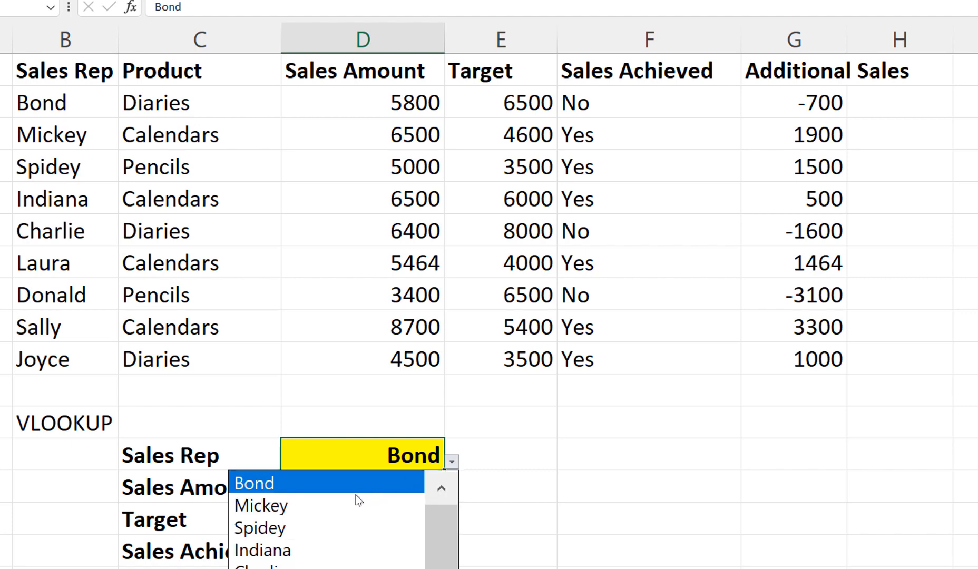
left_click(343, 507)
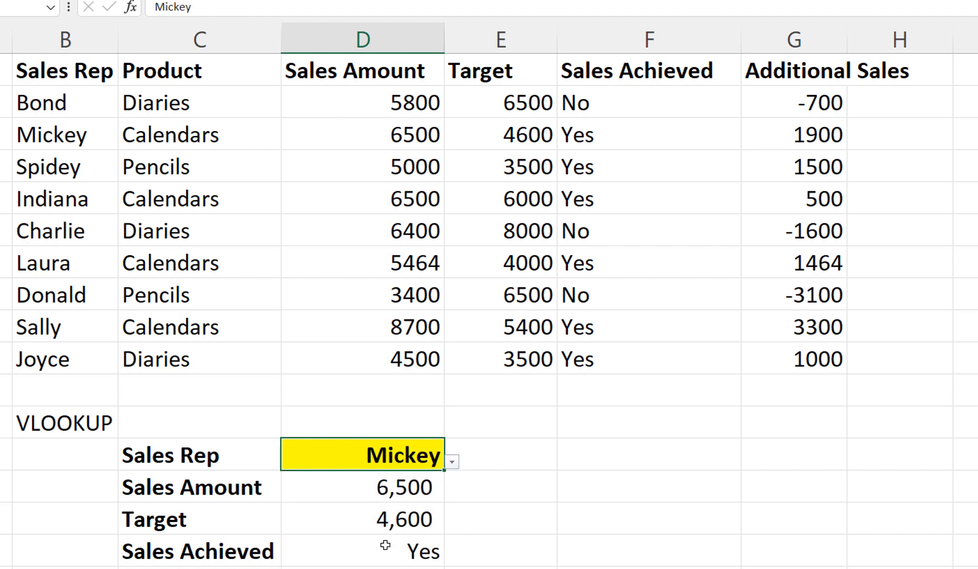
left_click(453, 462)
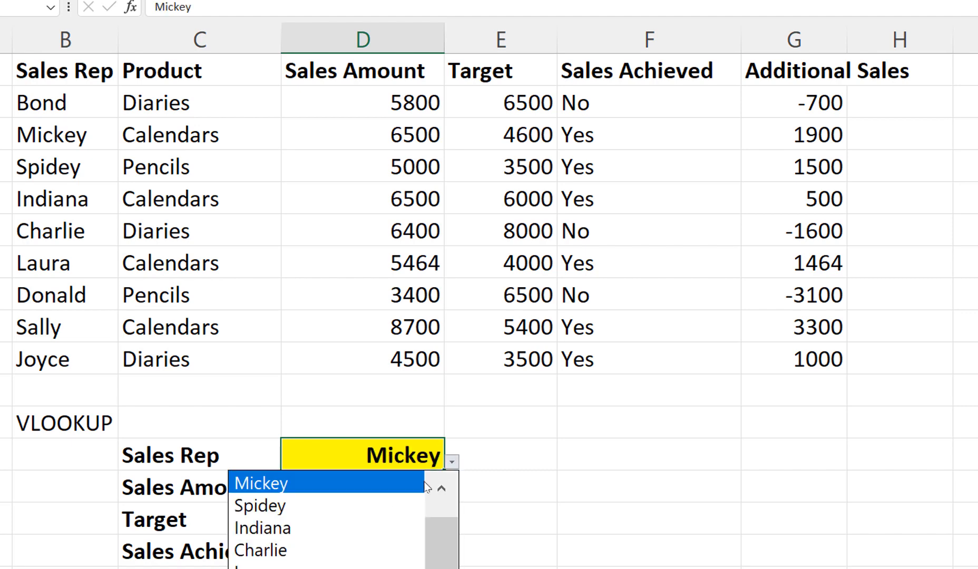
left_click(348, 539)
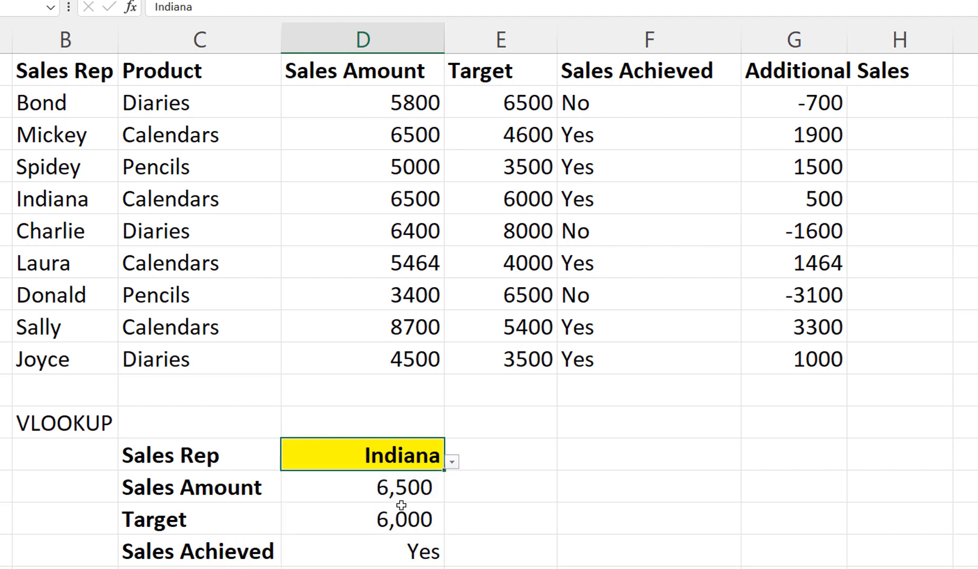
left_click(456, 462)
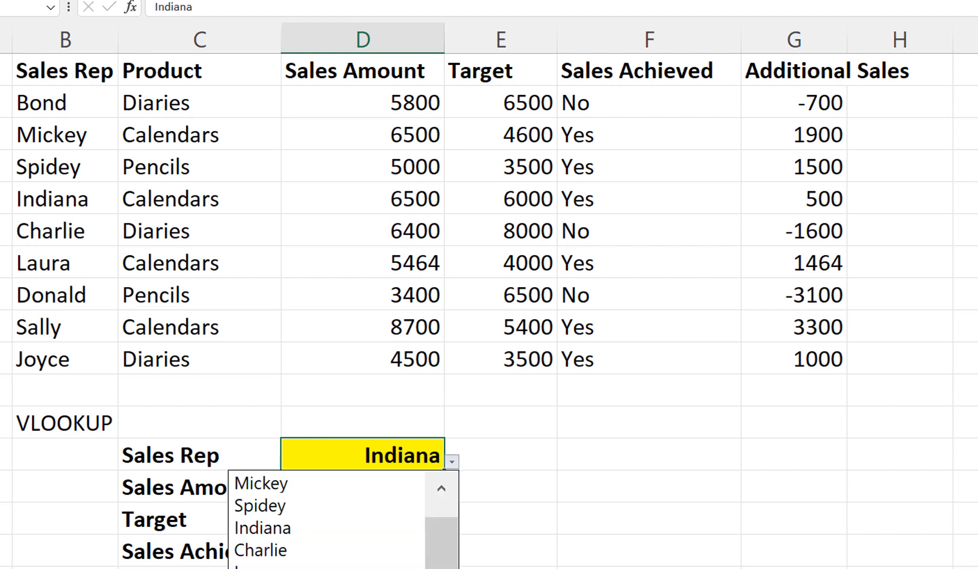
left_click(337, 568)
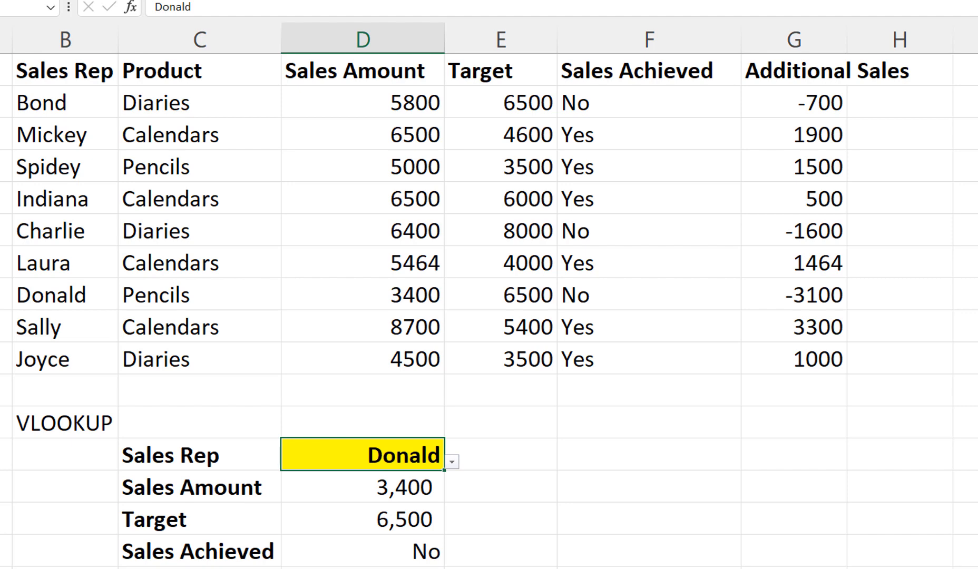
left_click(503, 516)
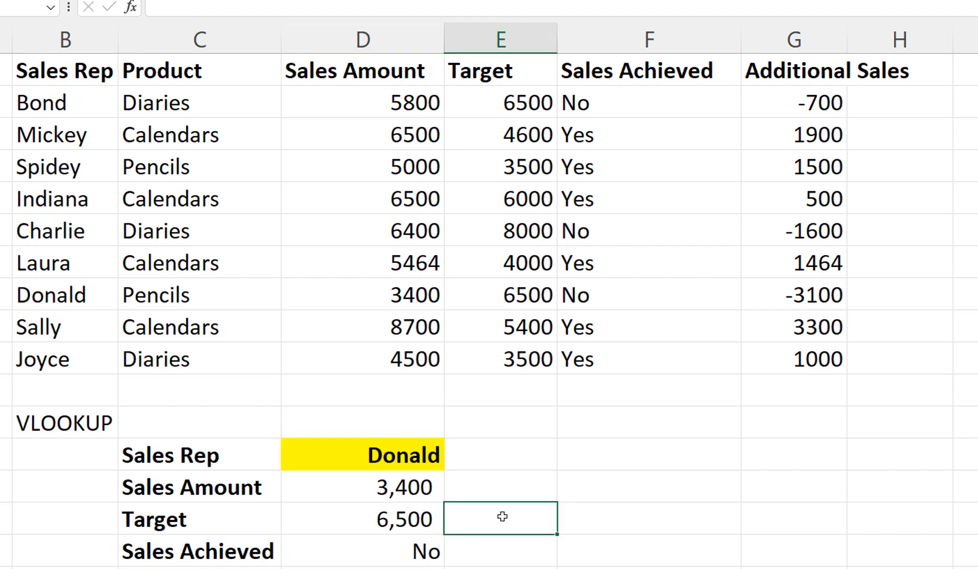